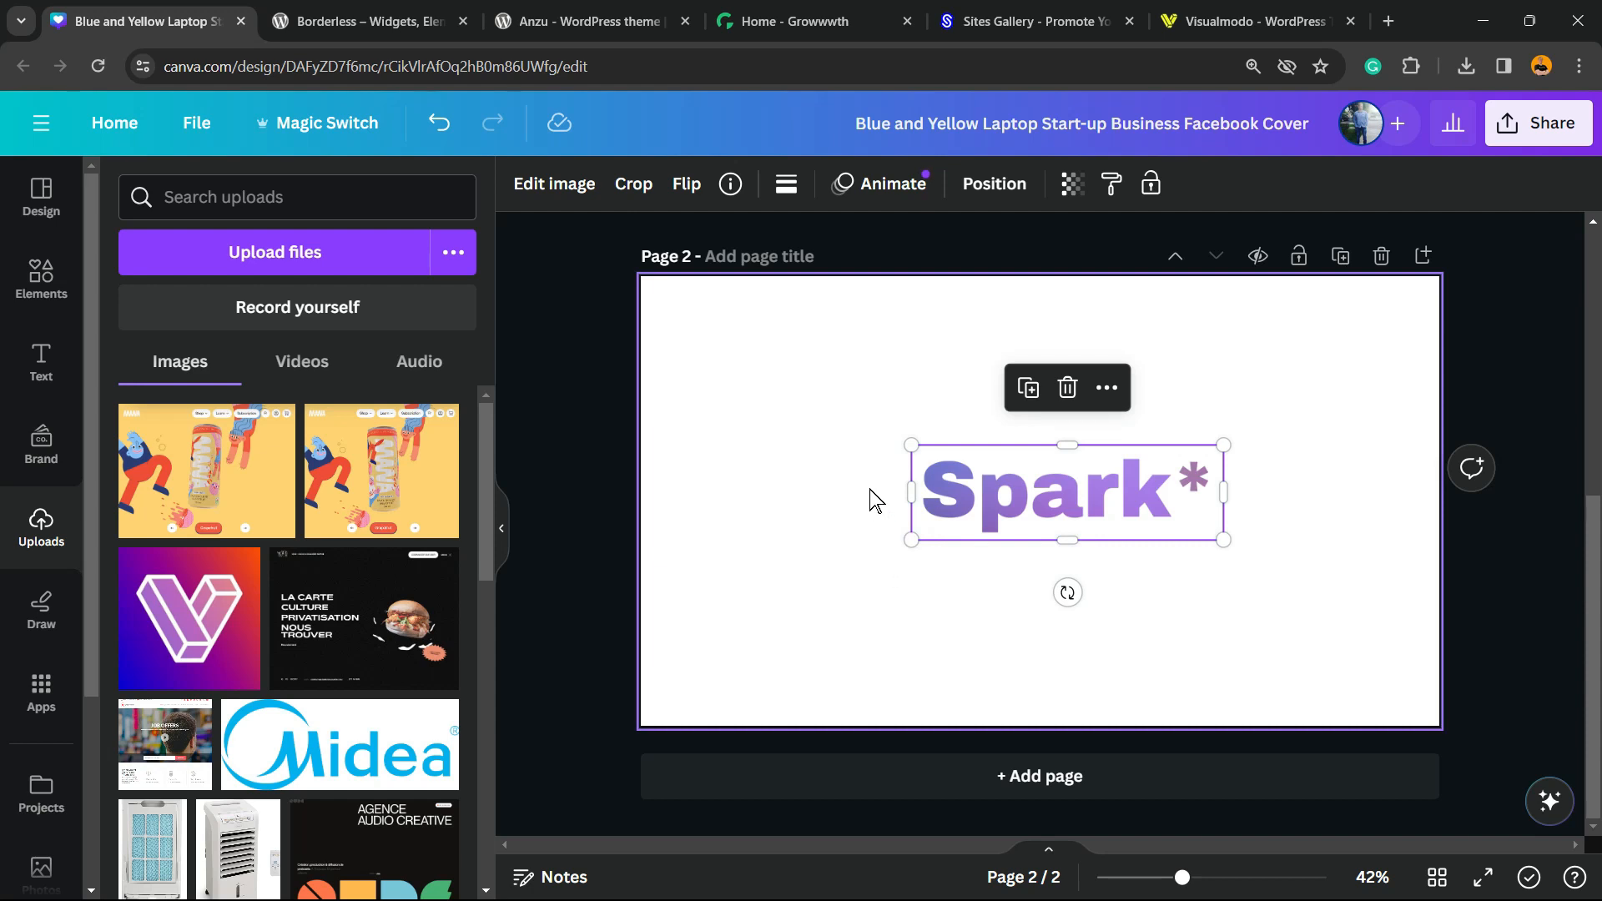
# Step: Enlarge the gradient Spark image on page 2 from its corners
pyautogui.click(853, 532)
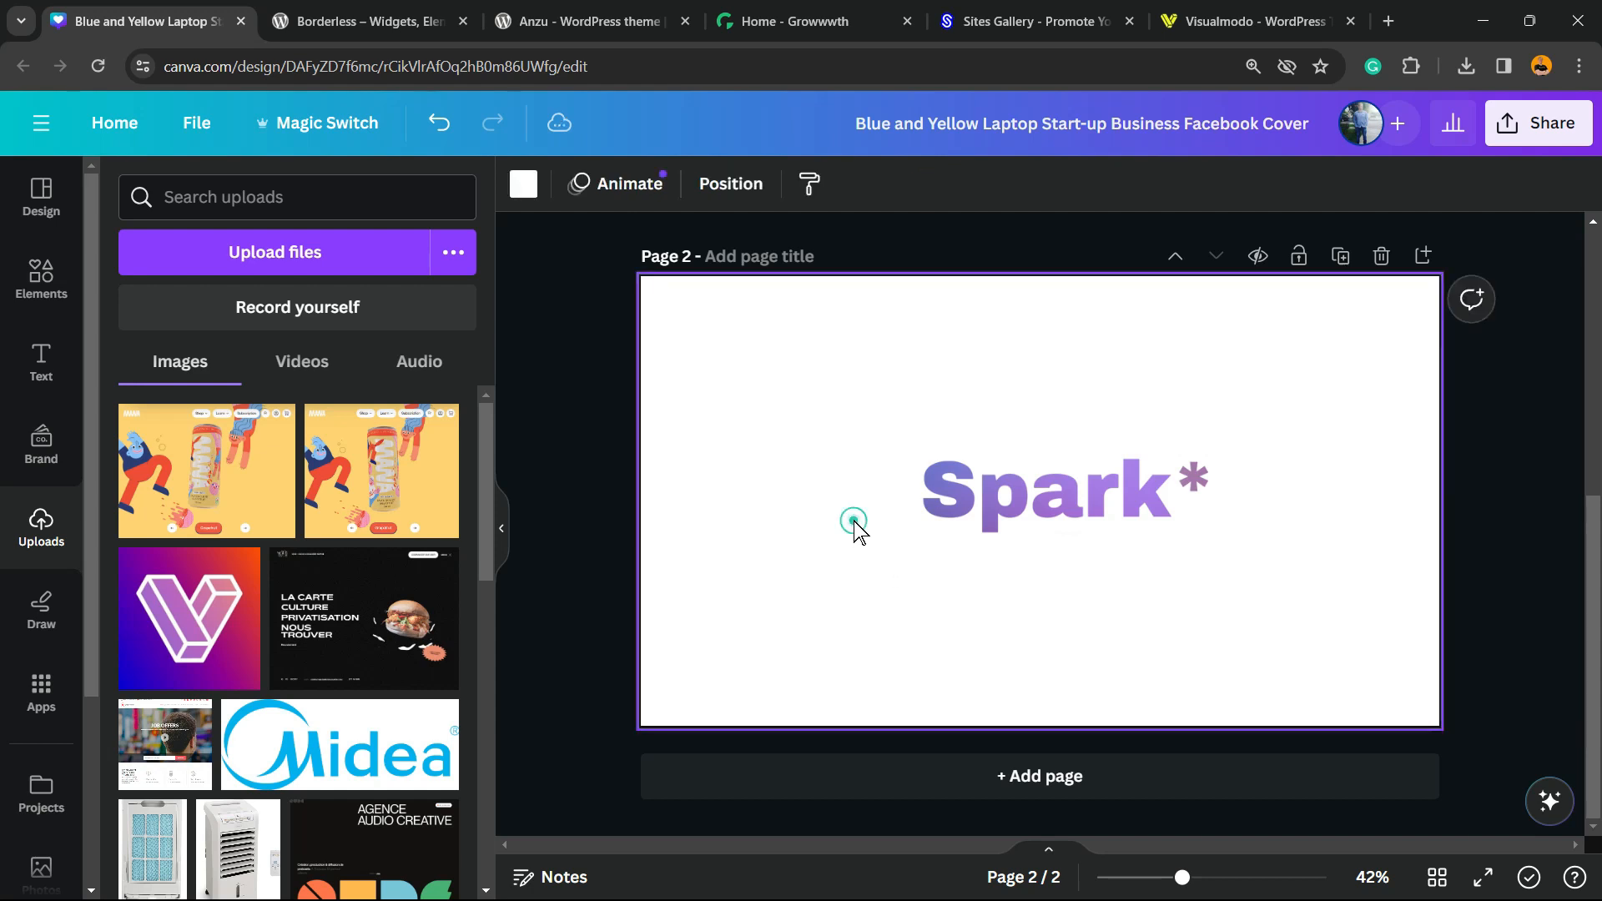
pyautogui.click(1011, 487)
pyautogui.moveTo(910, 542); pyautogui.dragTo(759, 586)
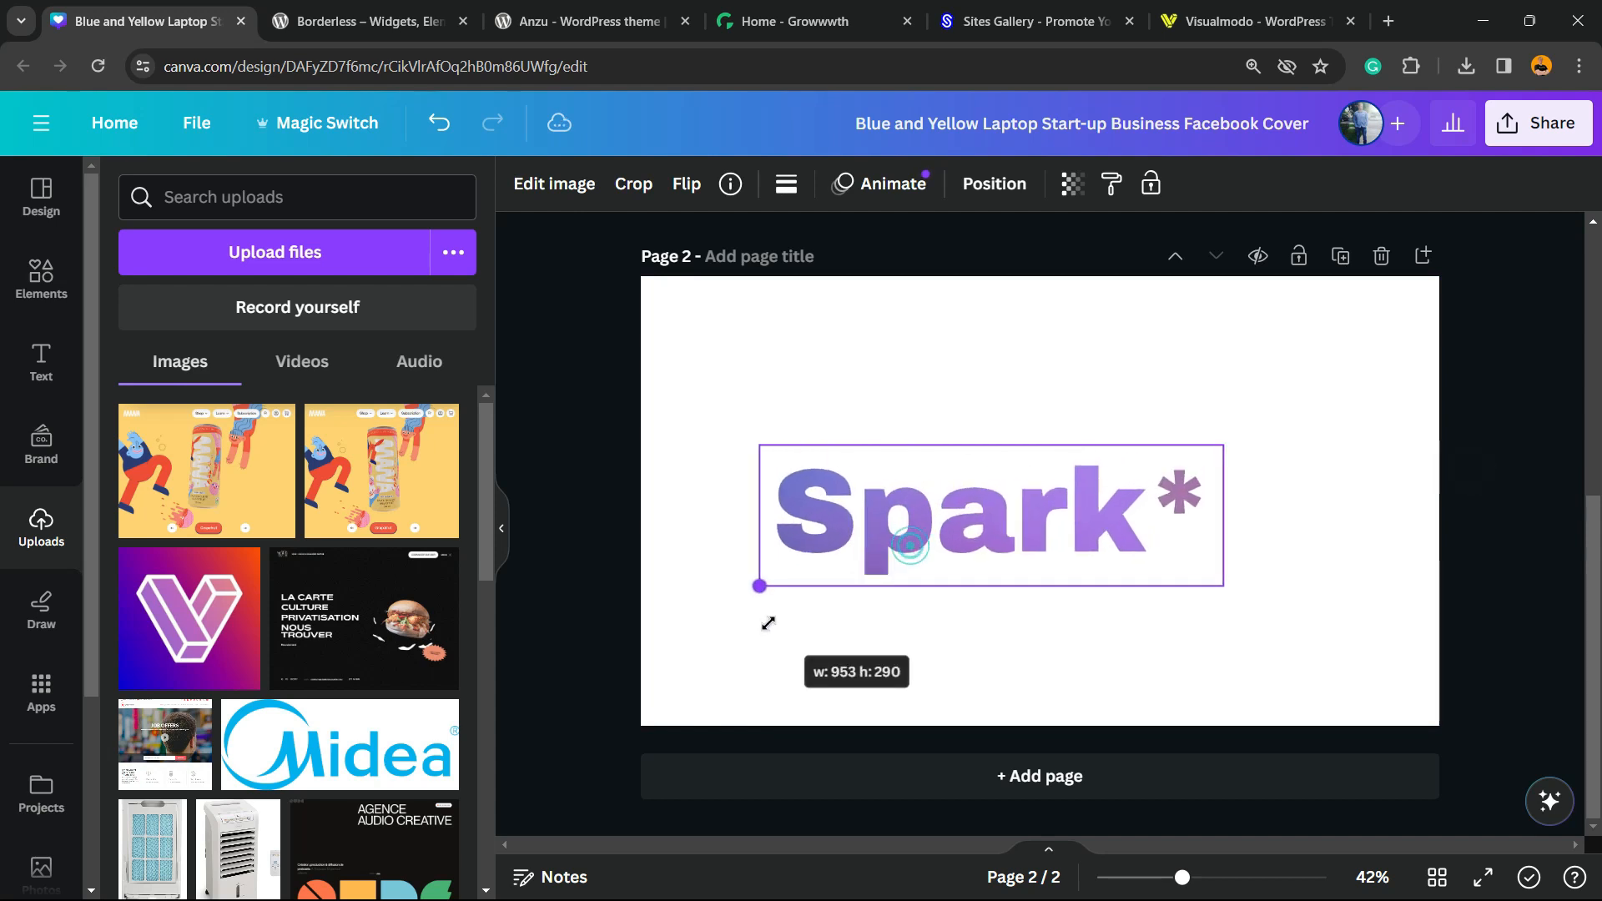
pyautogui.moveTo(1215, 451); pyautogui.dragTo(1300, 424)
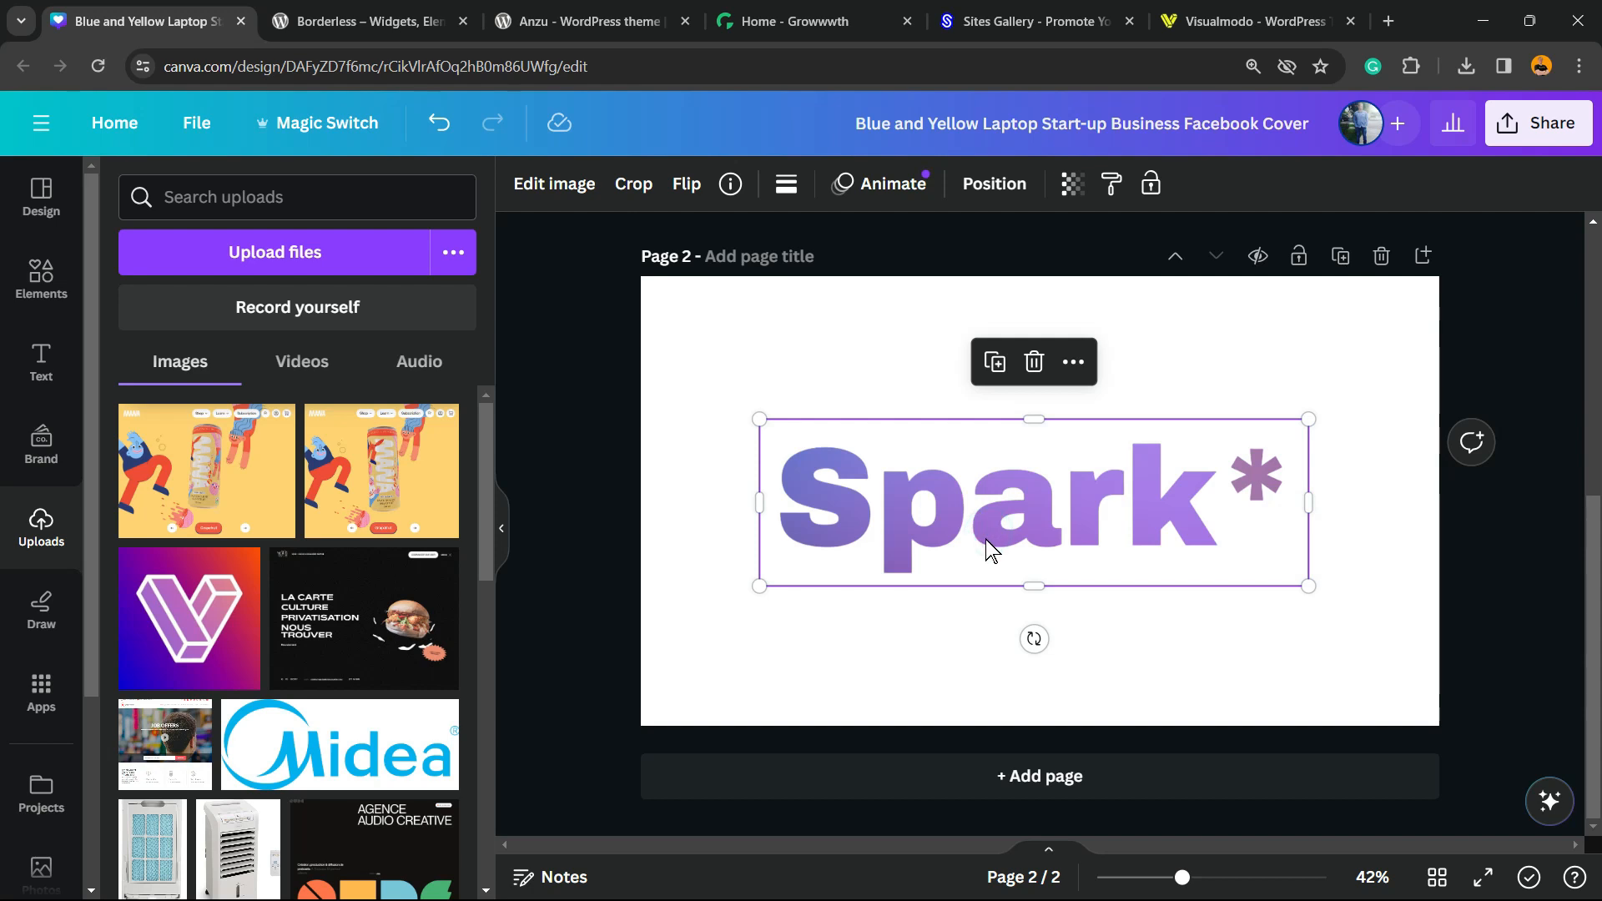
# Step: Delete the gradient Spark image and remove the emptied page 2
pyautogui.press('Delete')
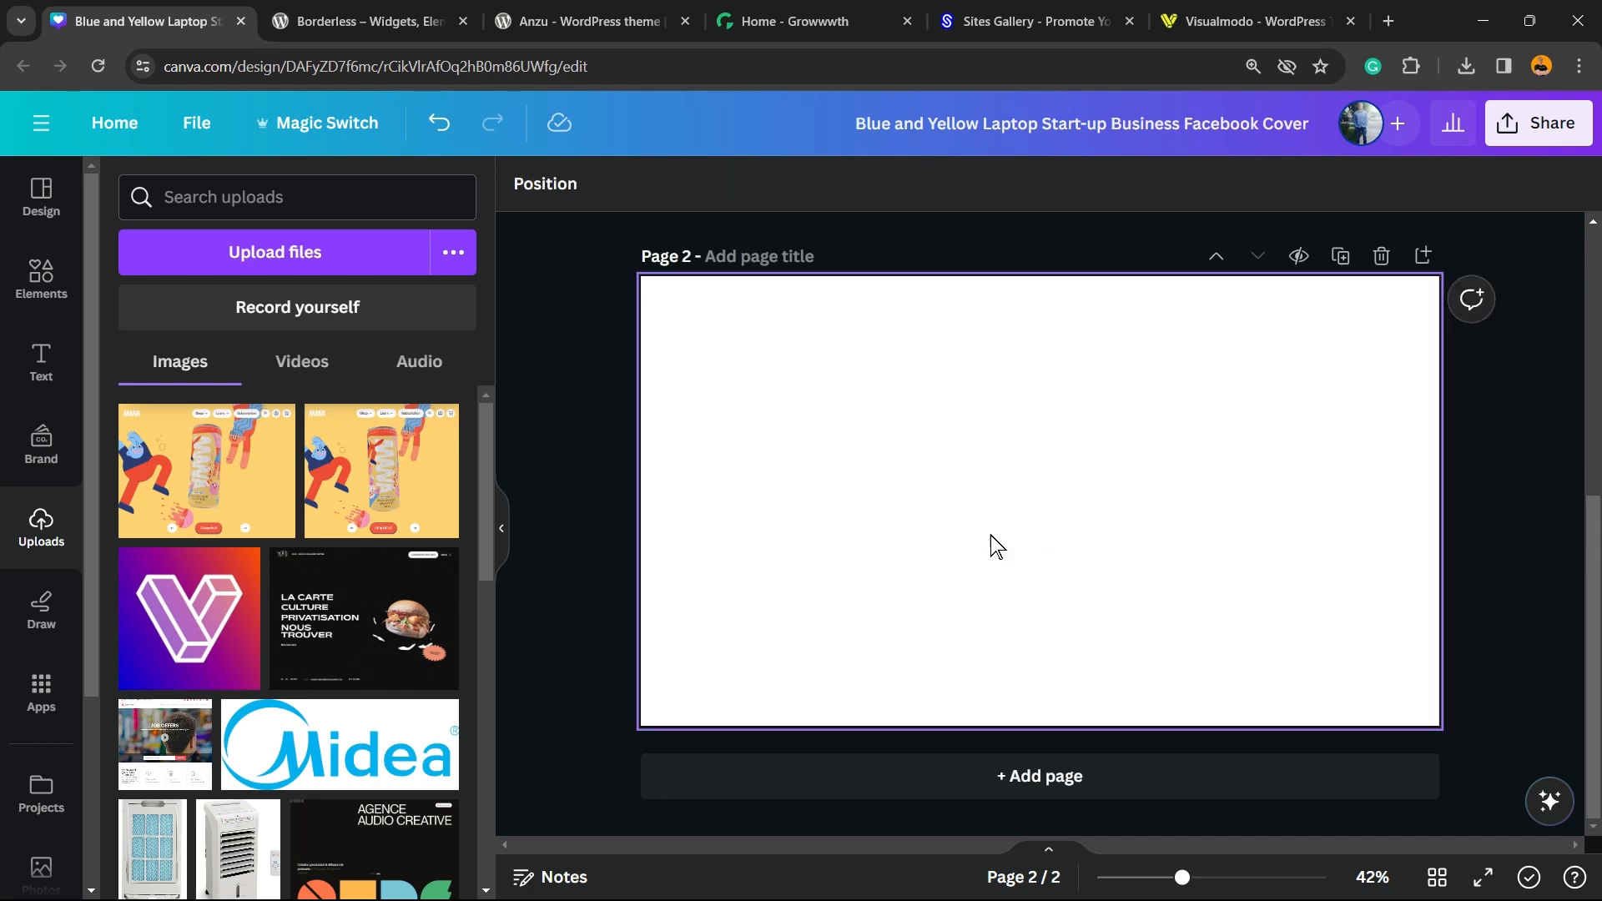
pyautogui.click(980, 499)
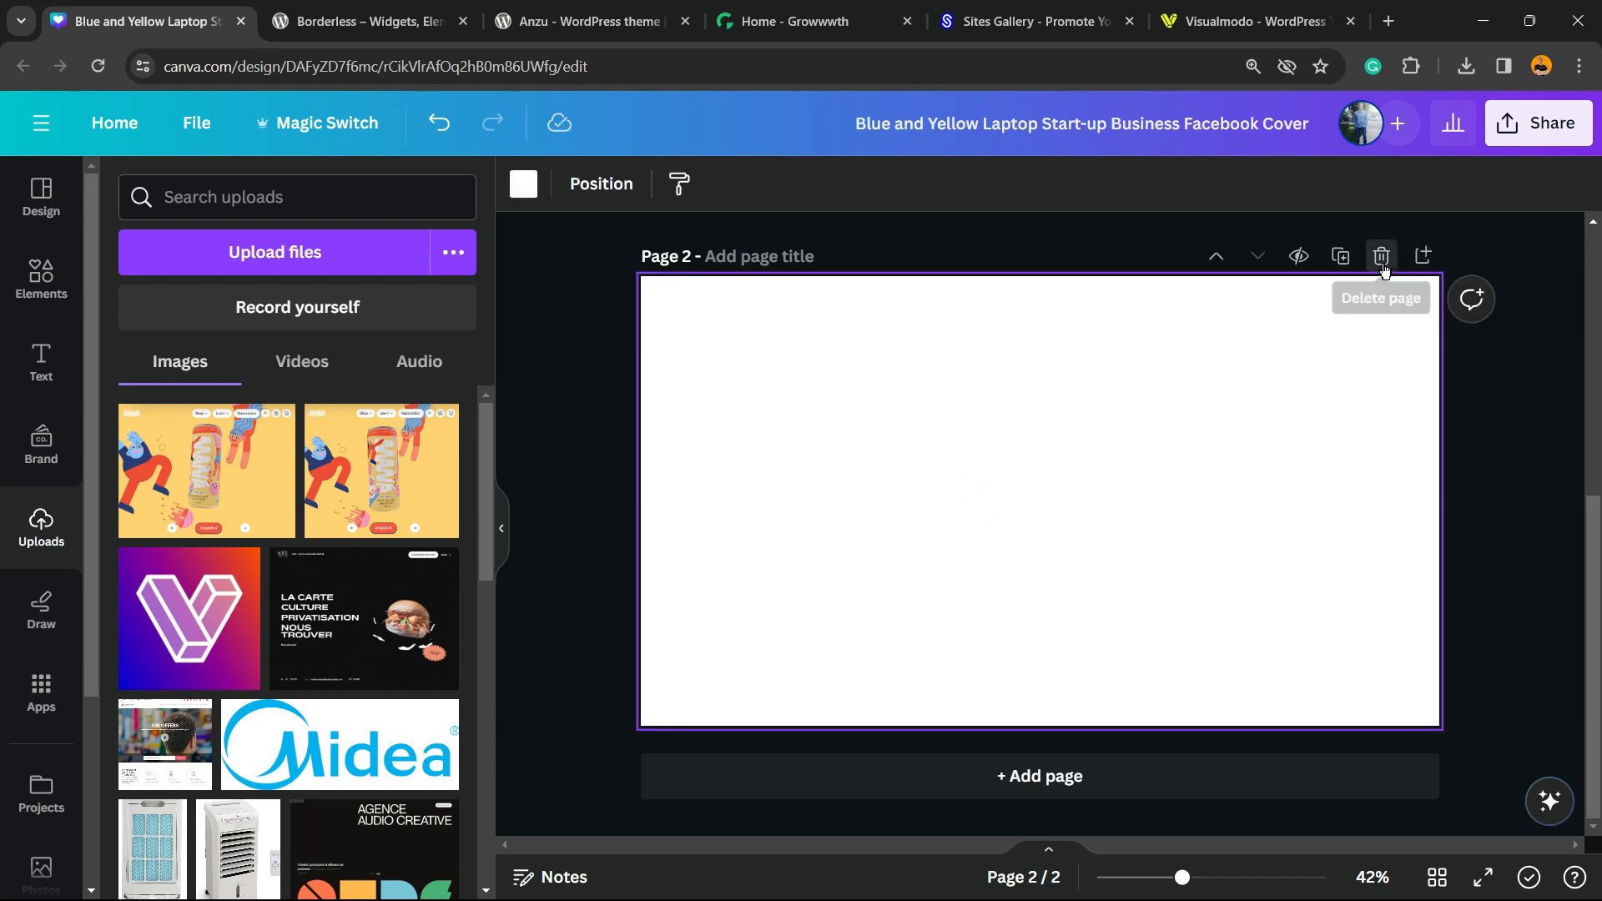
pyautogui.click(1381, 255)
# Step: Undo the recent deletions and edits to restore page 1's white Spark text and yellow asterisk
pyautogui.click(939, 487)
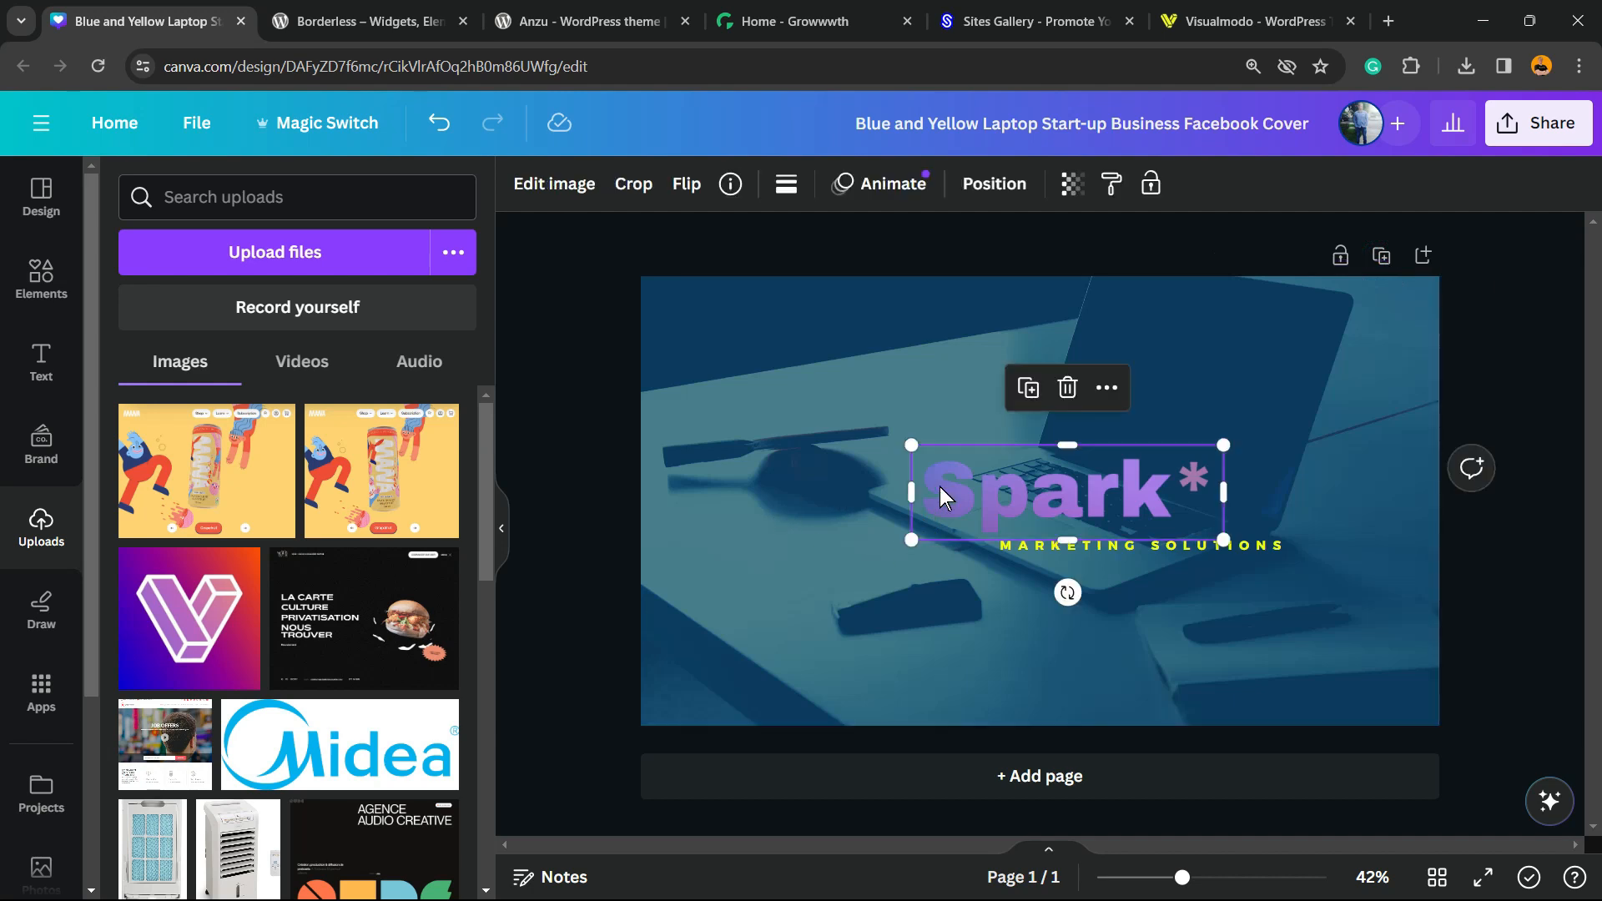
pyautogui.hotkey('ctrl', 'z')
pyautogui.hotkey('ctrl', 'z')
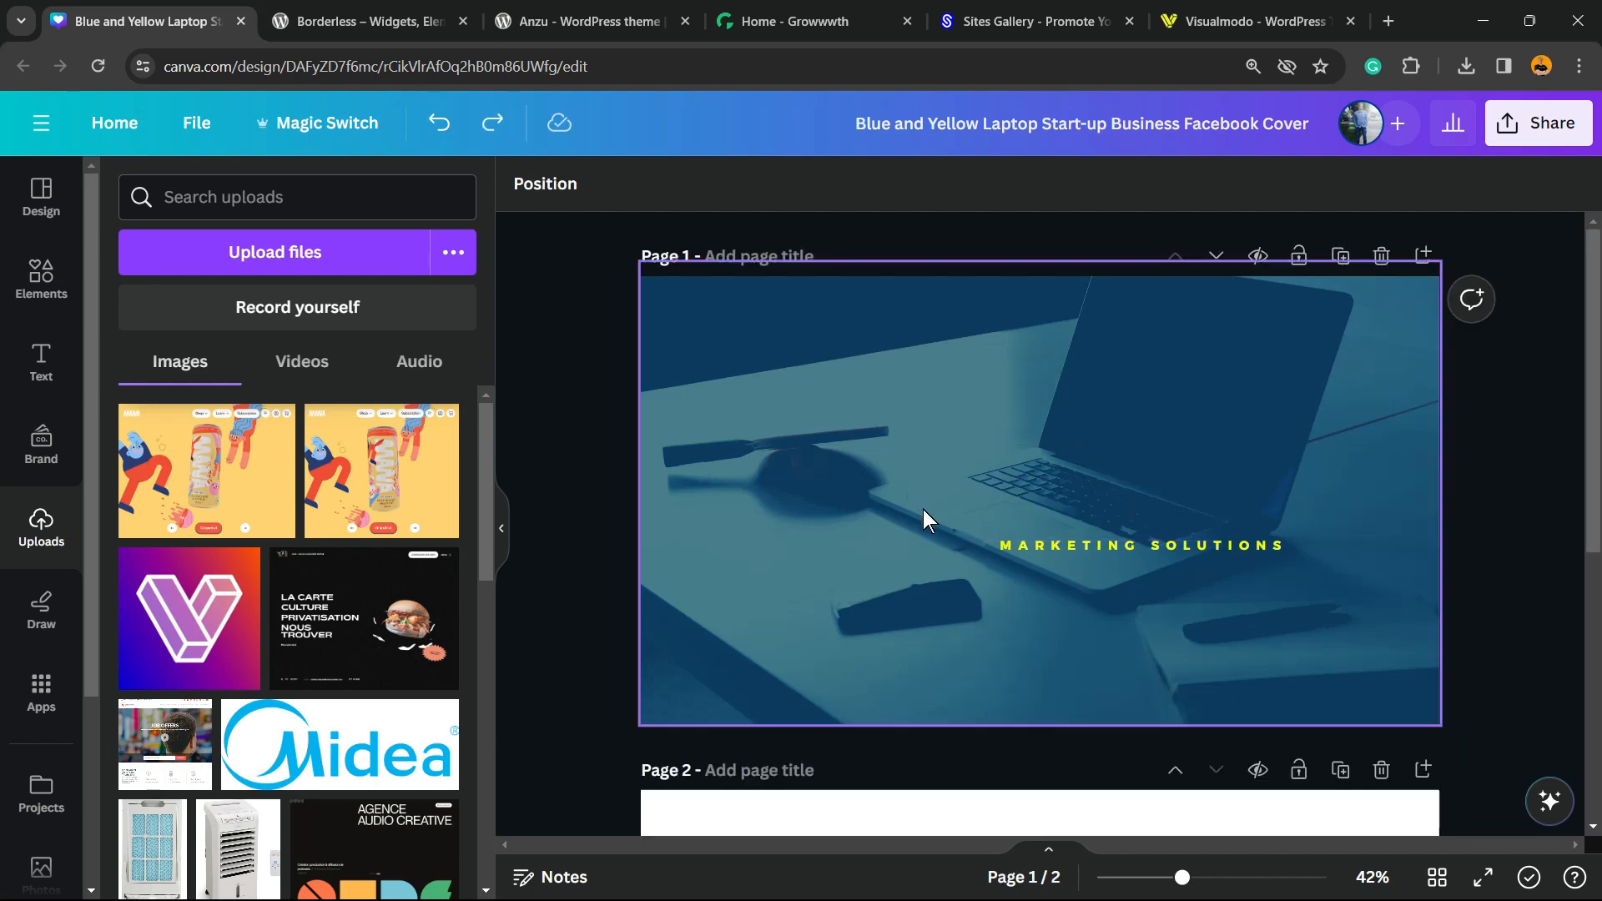
pyautogui.hotkey('ctrl', 'z')
# Step: Delete the gradient Spark image from page 2 and remove that page
pyautogui.scroll(-3, 946, 614)
pyautogui.click(978, 782)
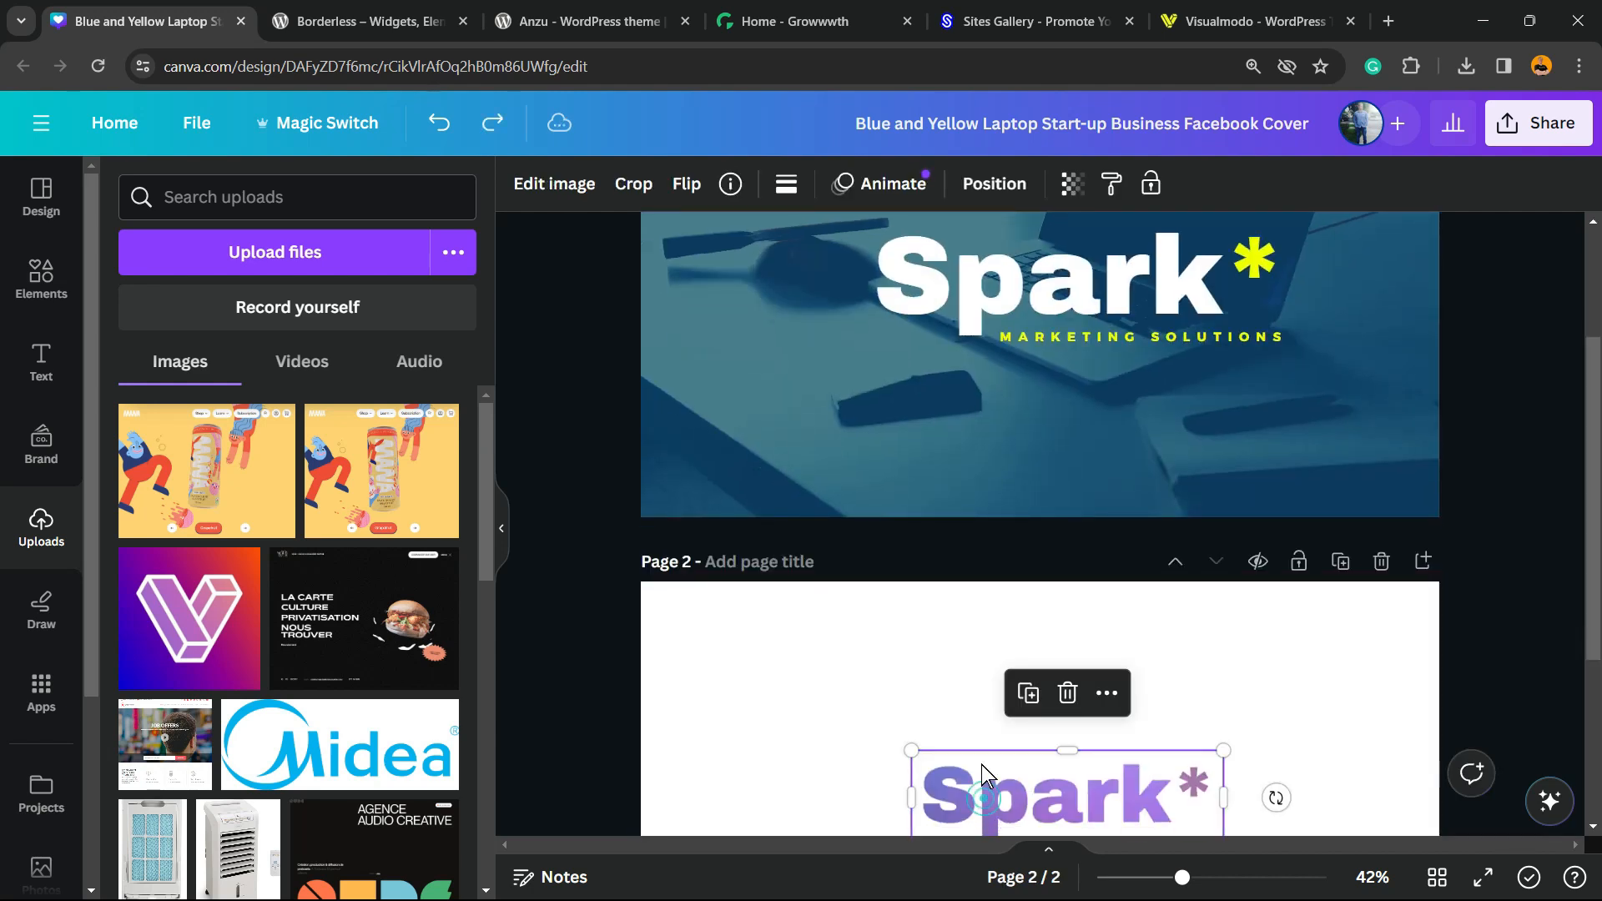
pyautogui.press('Delete')
pyautogui.click(1382, 560)
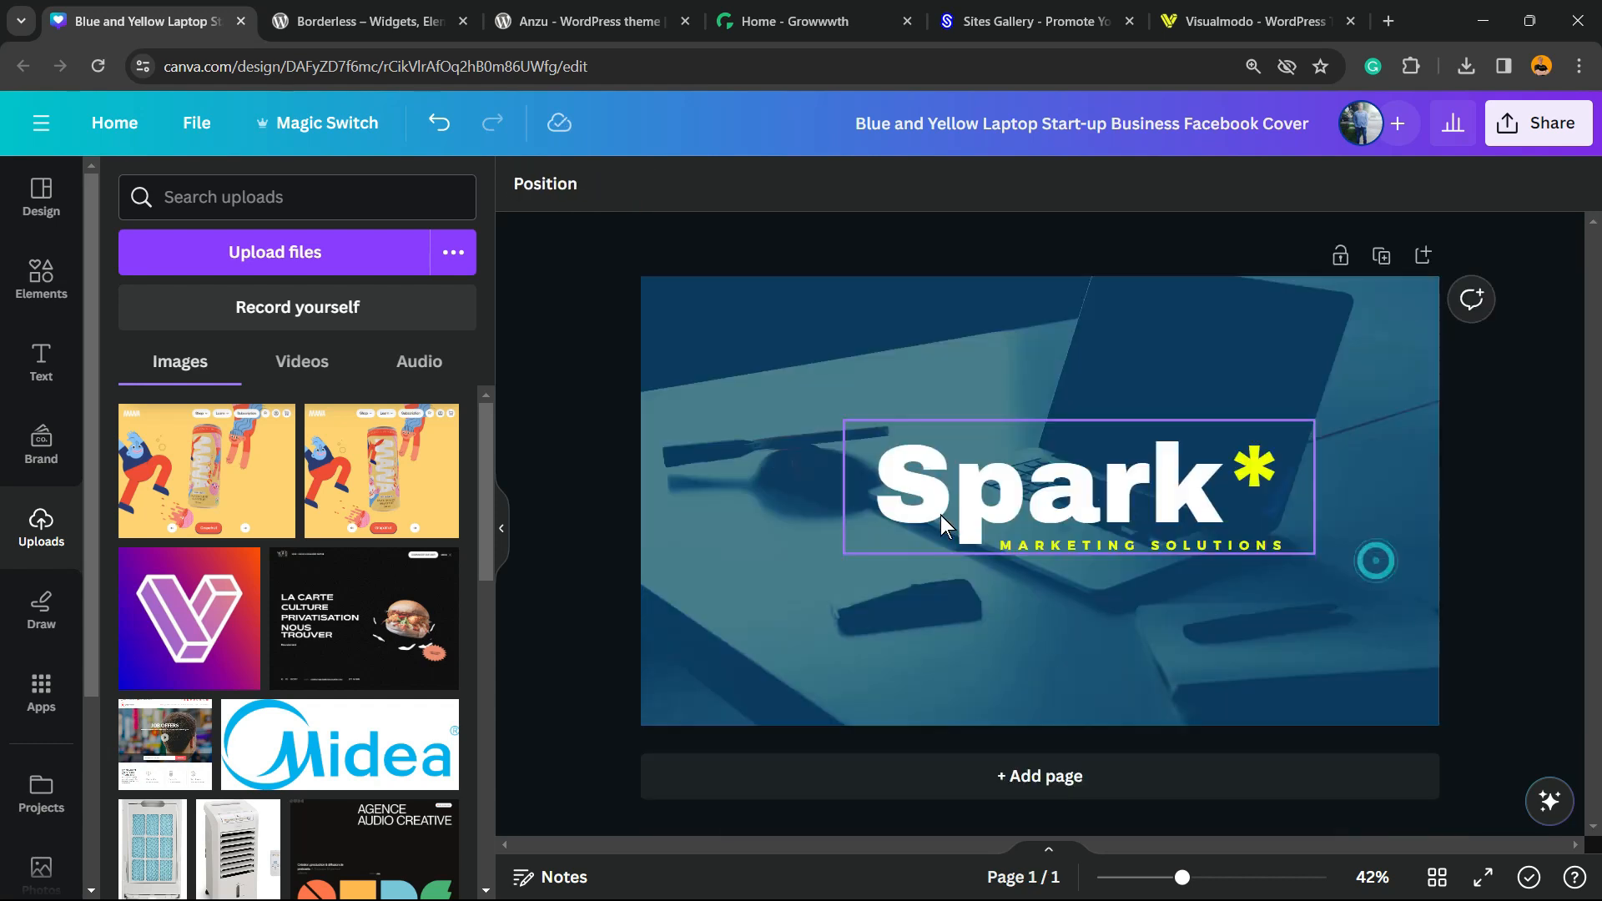
pyautogui.click(940, 501)
pyautogui.doubleClick(961, 488)
pyautogui.moveTo(961, 488); pyautogui.dragTo(1118, 488)
pyautogui.tripleClick(1068, 484)
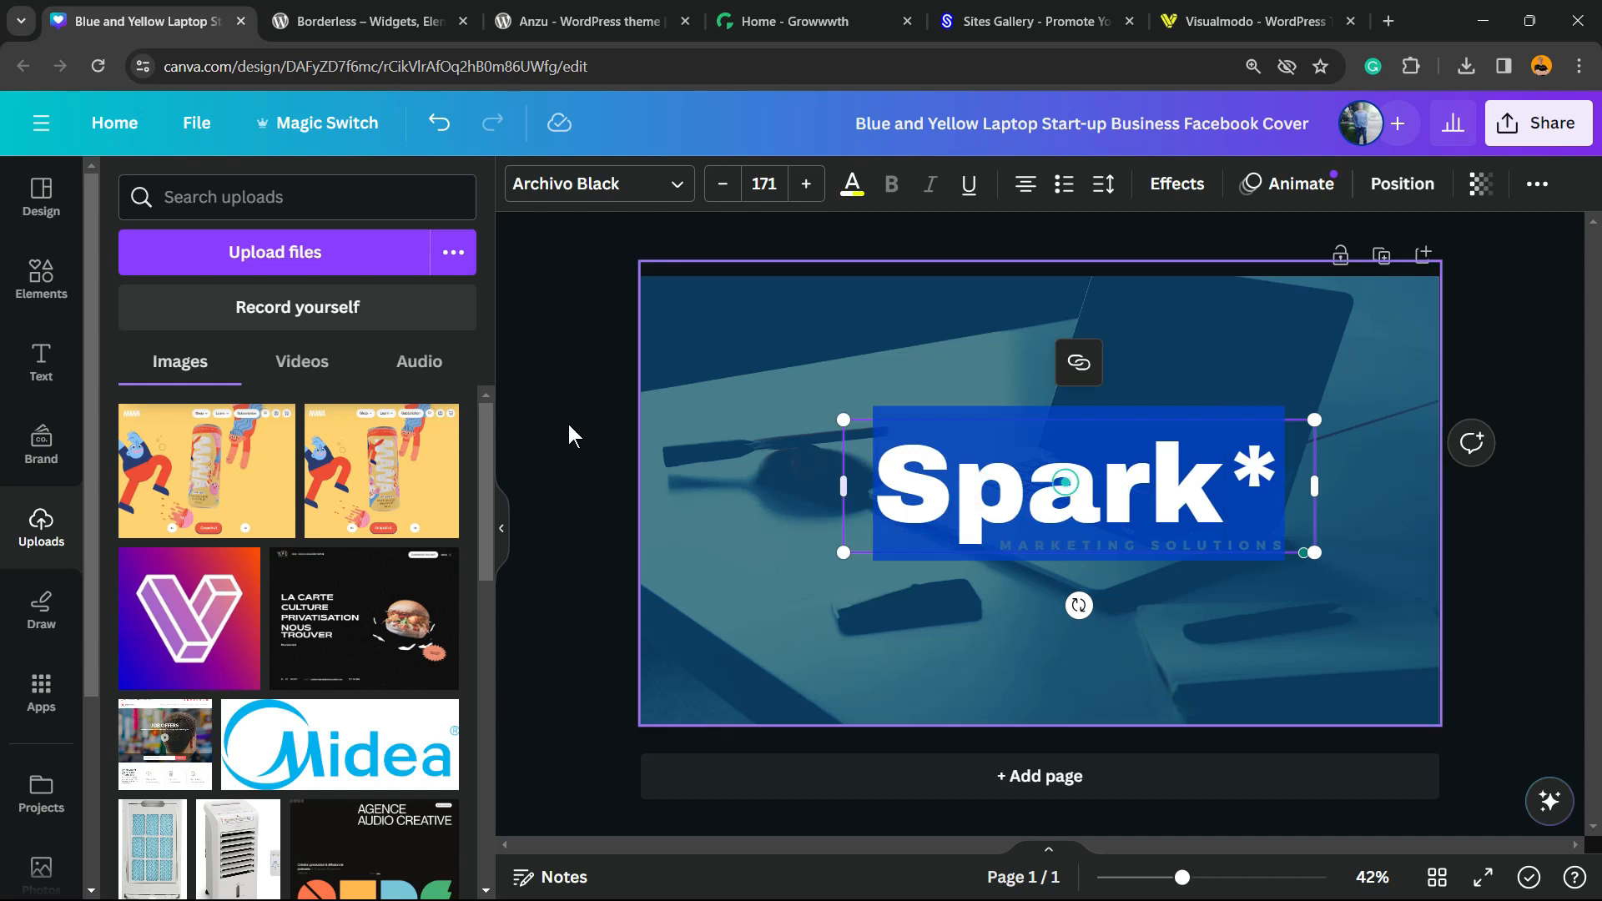
pyautogui.click(618, 490)
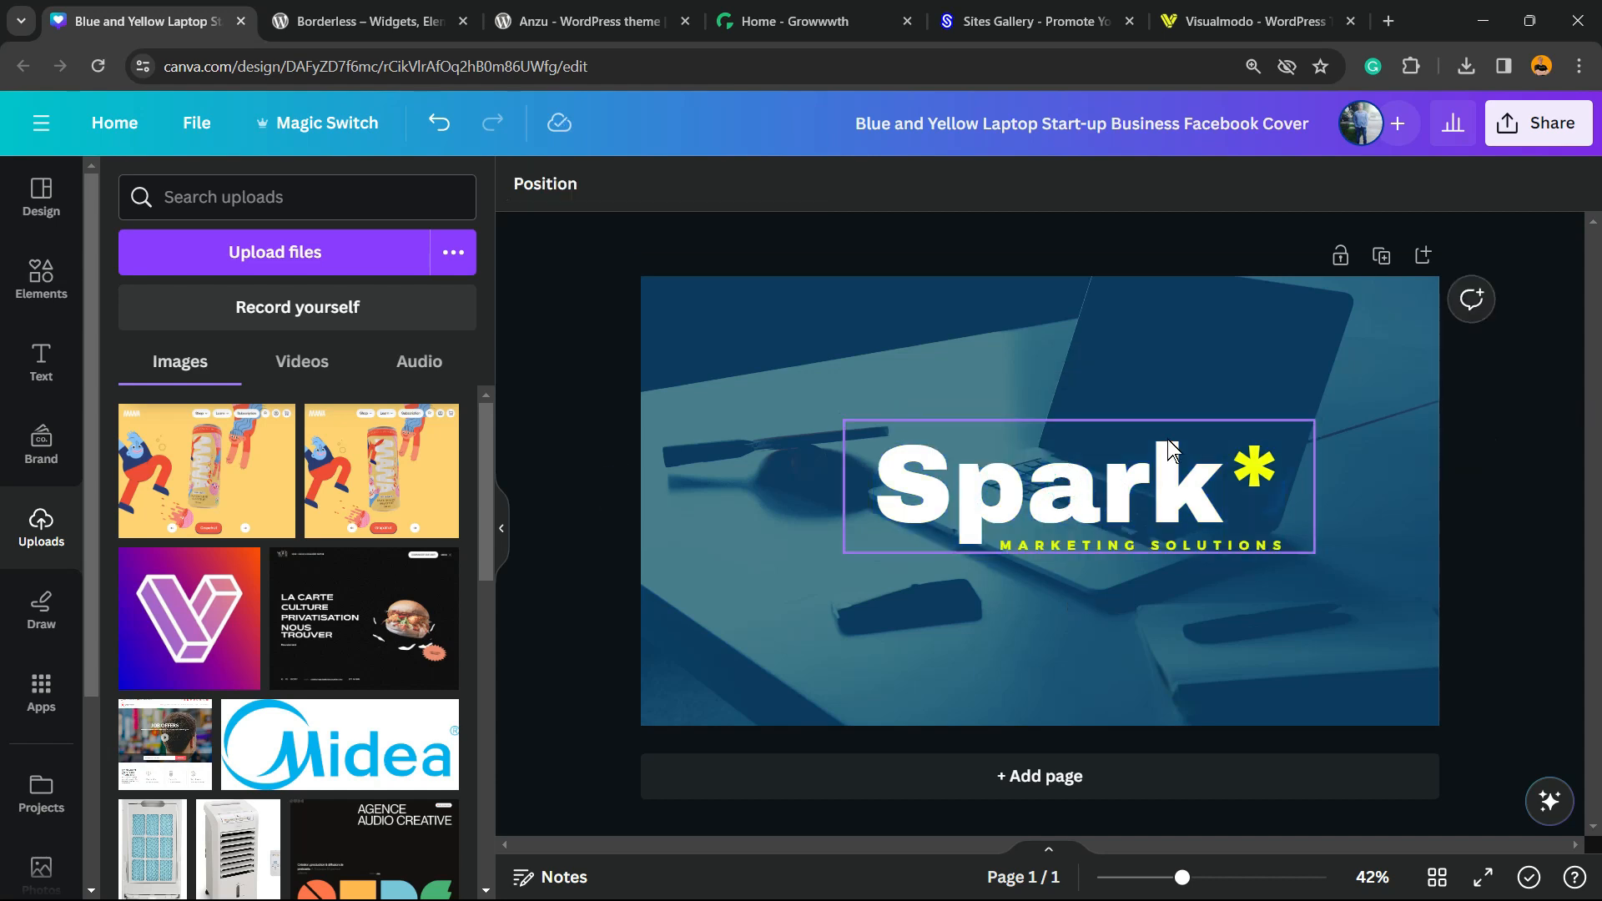
# Step: Duplicate the page and delete the laptop background photo and the MARKETING SOLUTIONS tagline from the copy
pyautogui.click(1381, 255)
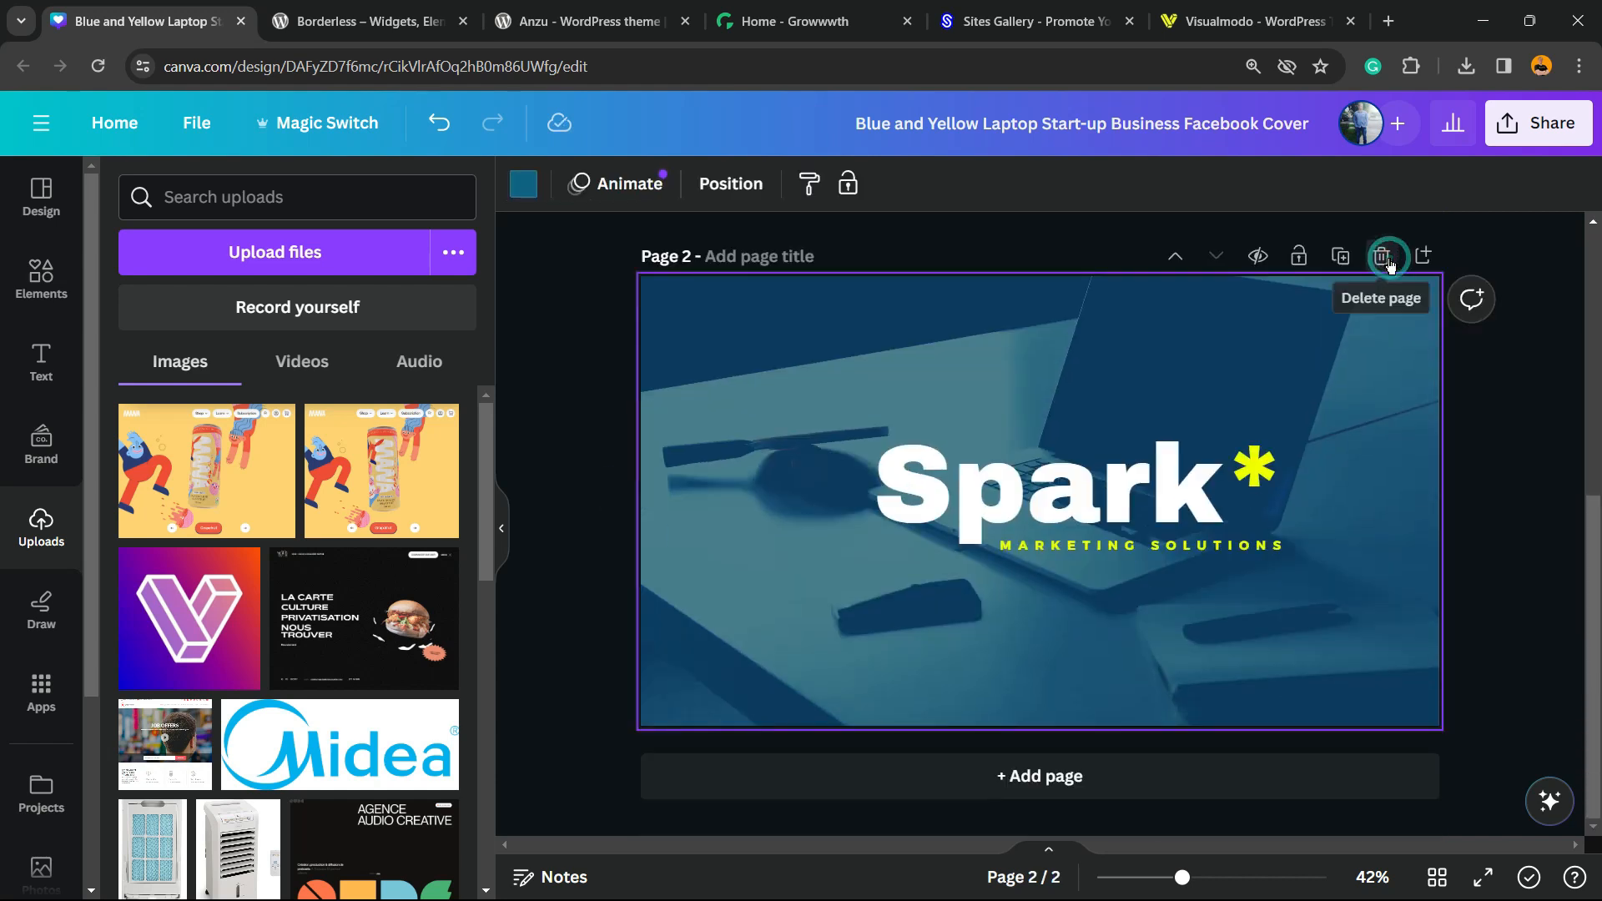
pyautogui.click(844, 377)
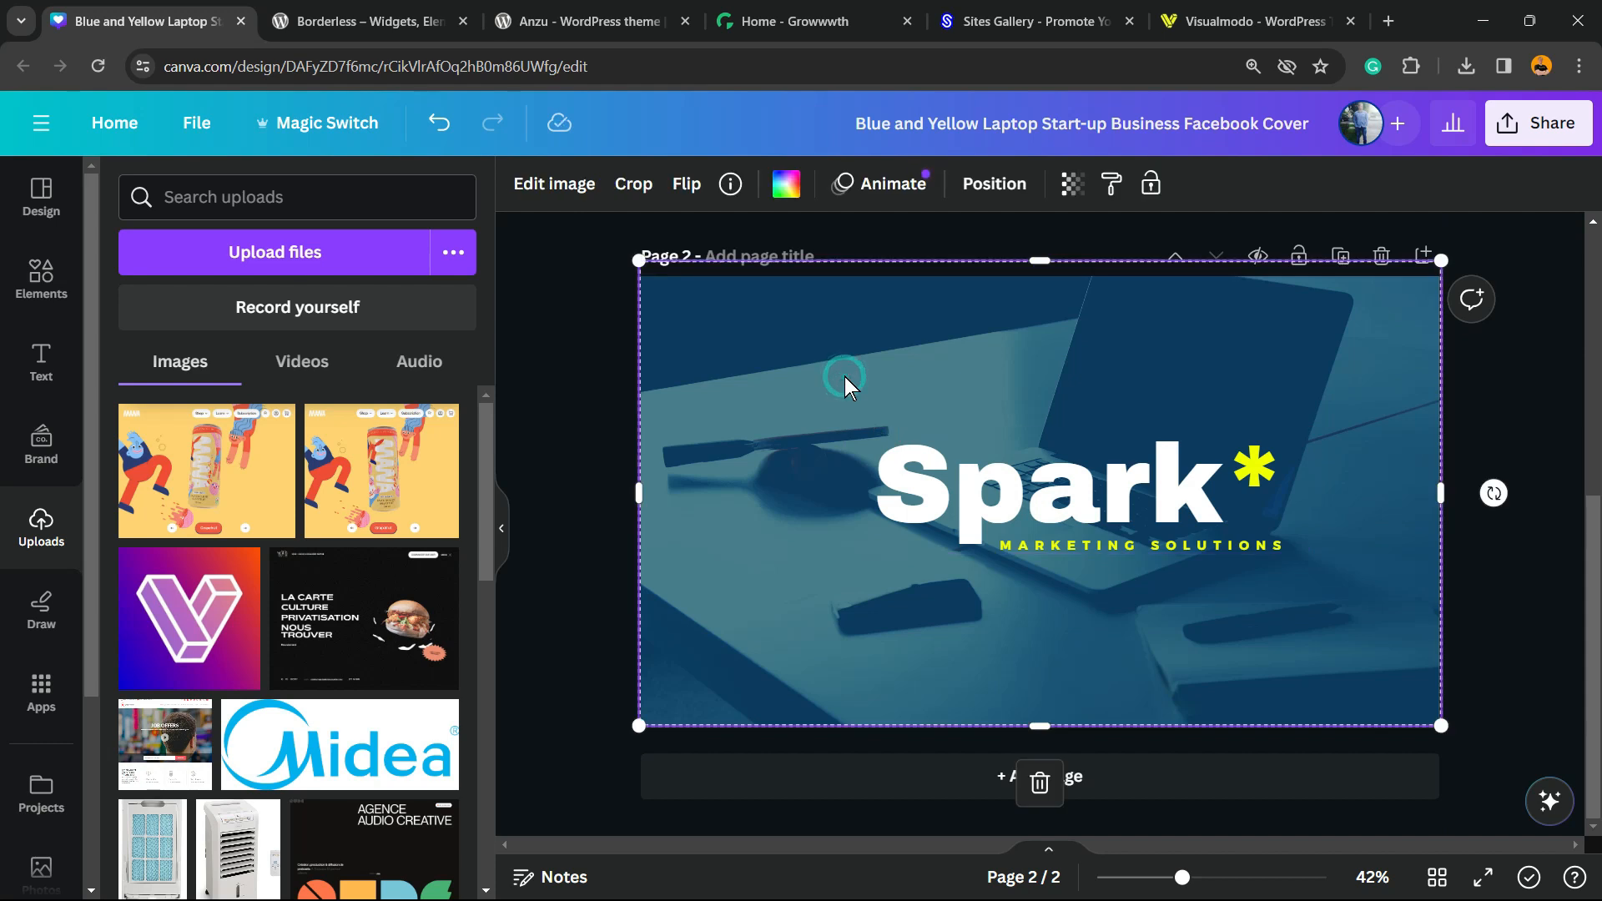
pyautogui.press('Delete')
pyautogui.click(1083, 547)
pyautogui.press('Delete')
pyautogui.click(1008, 589)
pyautogui.press('Delete')
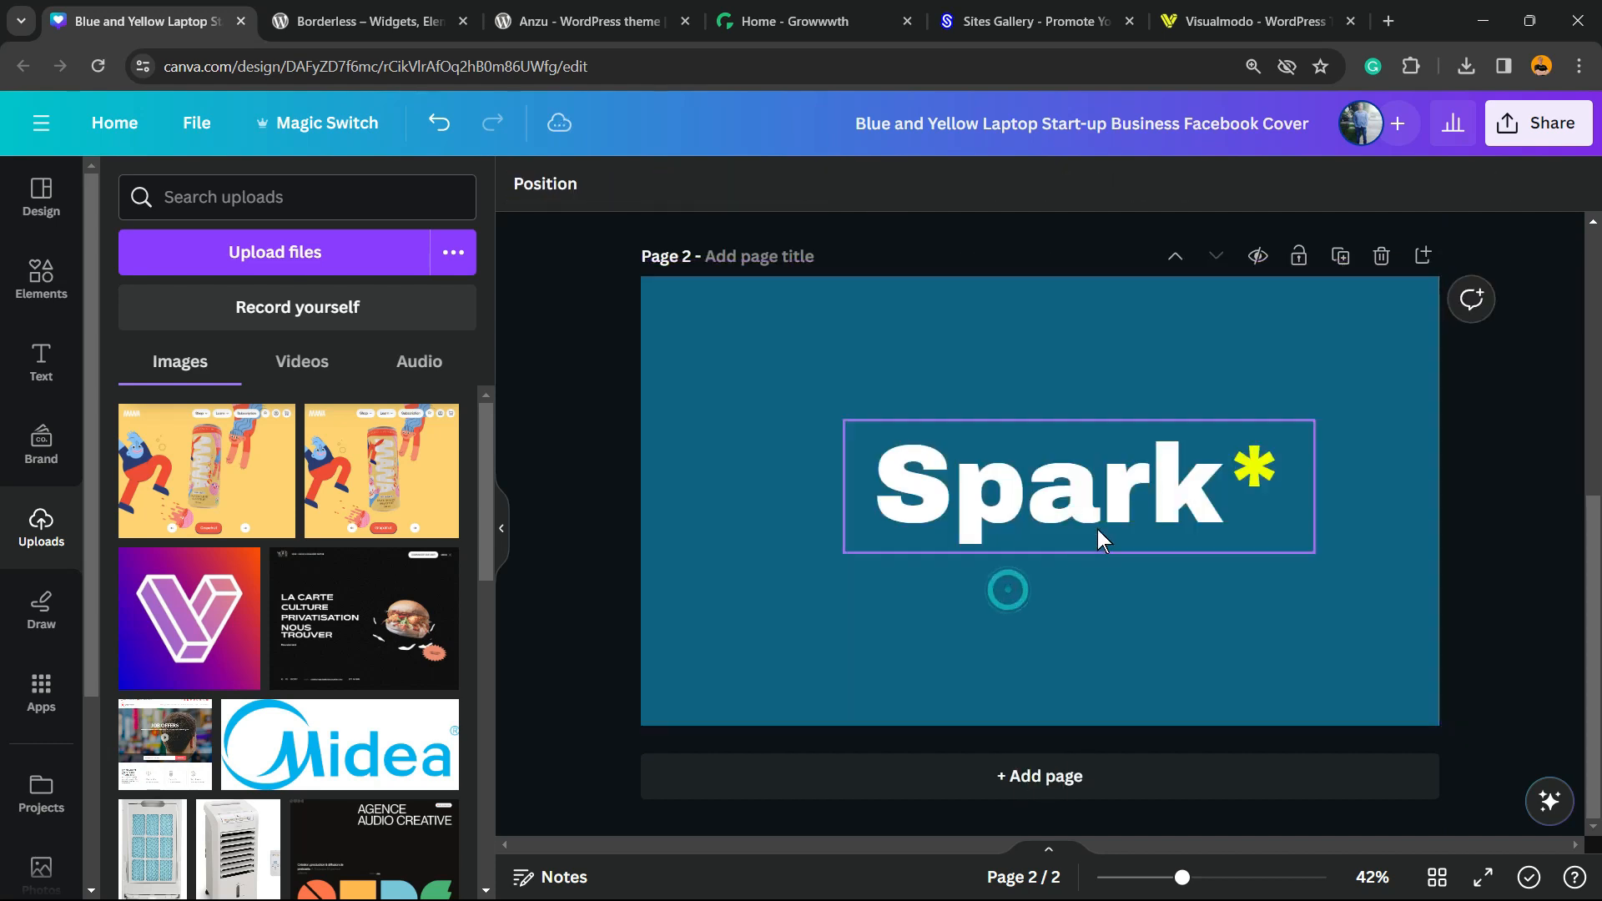
pyautogui.click(1098, 531)
pyautogui.click(965, 507)
pyautogui.click(959, 505)
pyautogui.moveTo(893, 488); pyautogui.dragTo(676, 459)
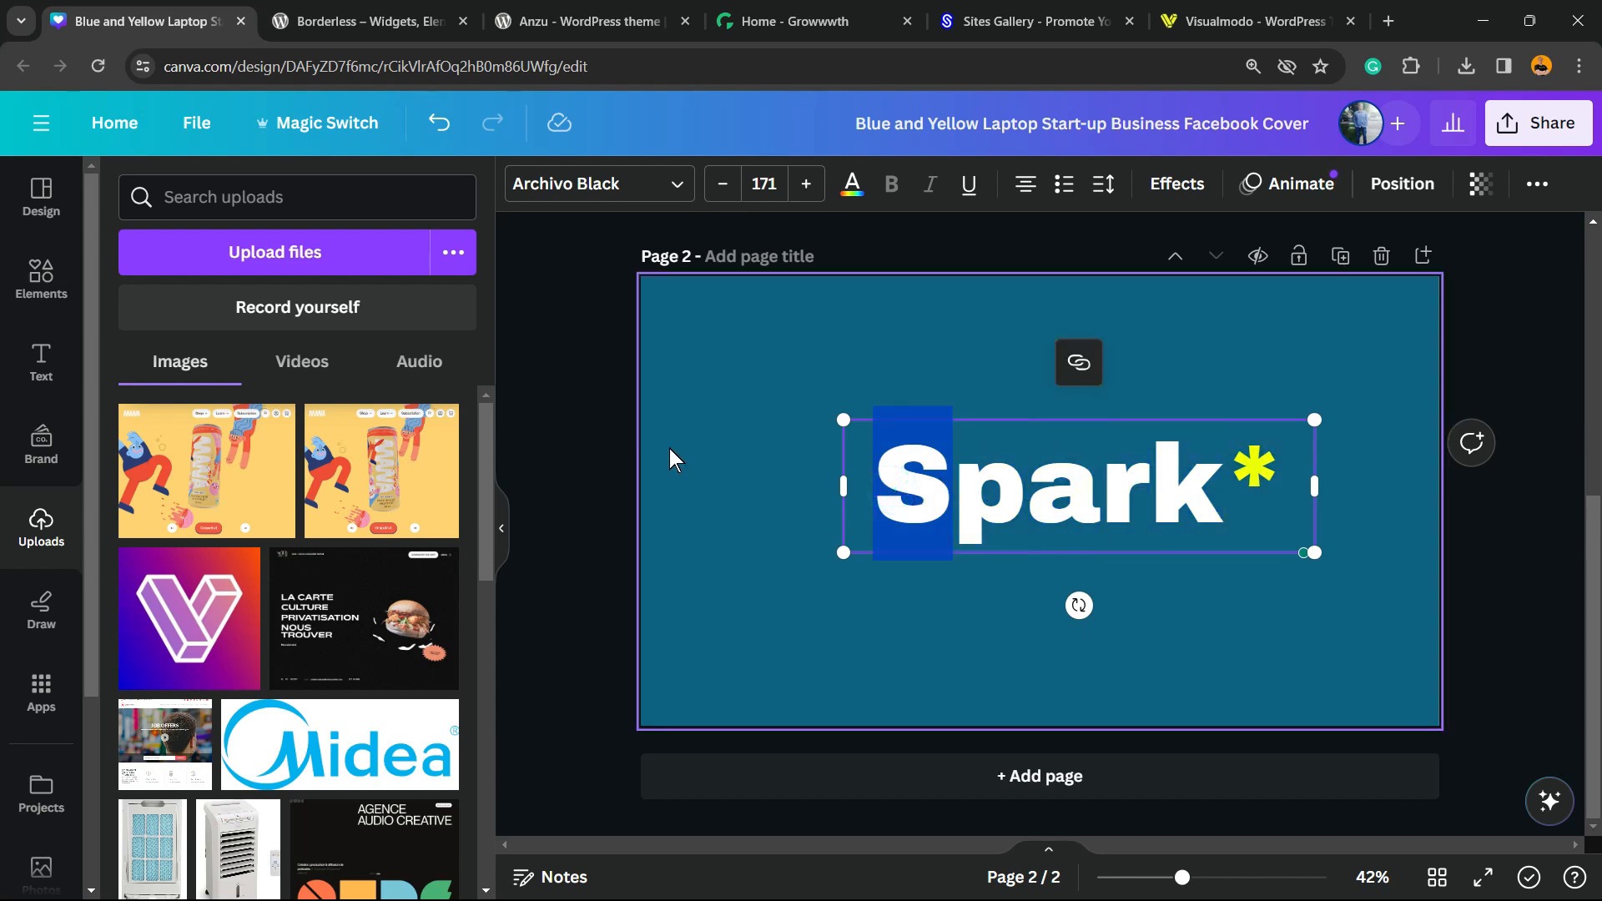
# Step: Change page 2's background to the near-black photo color, keeping the Spark text on top
pyautogui.click(670, 449)
pyautogui.click(524, 184)
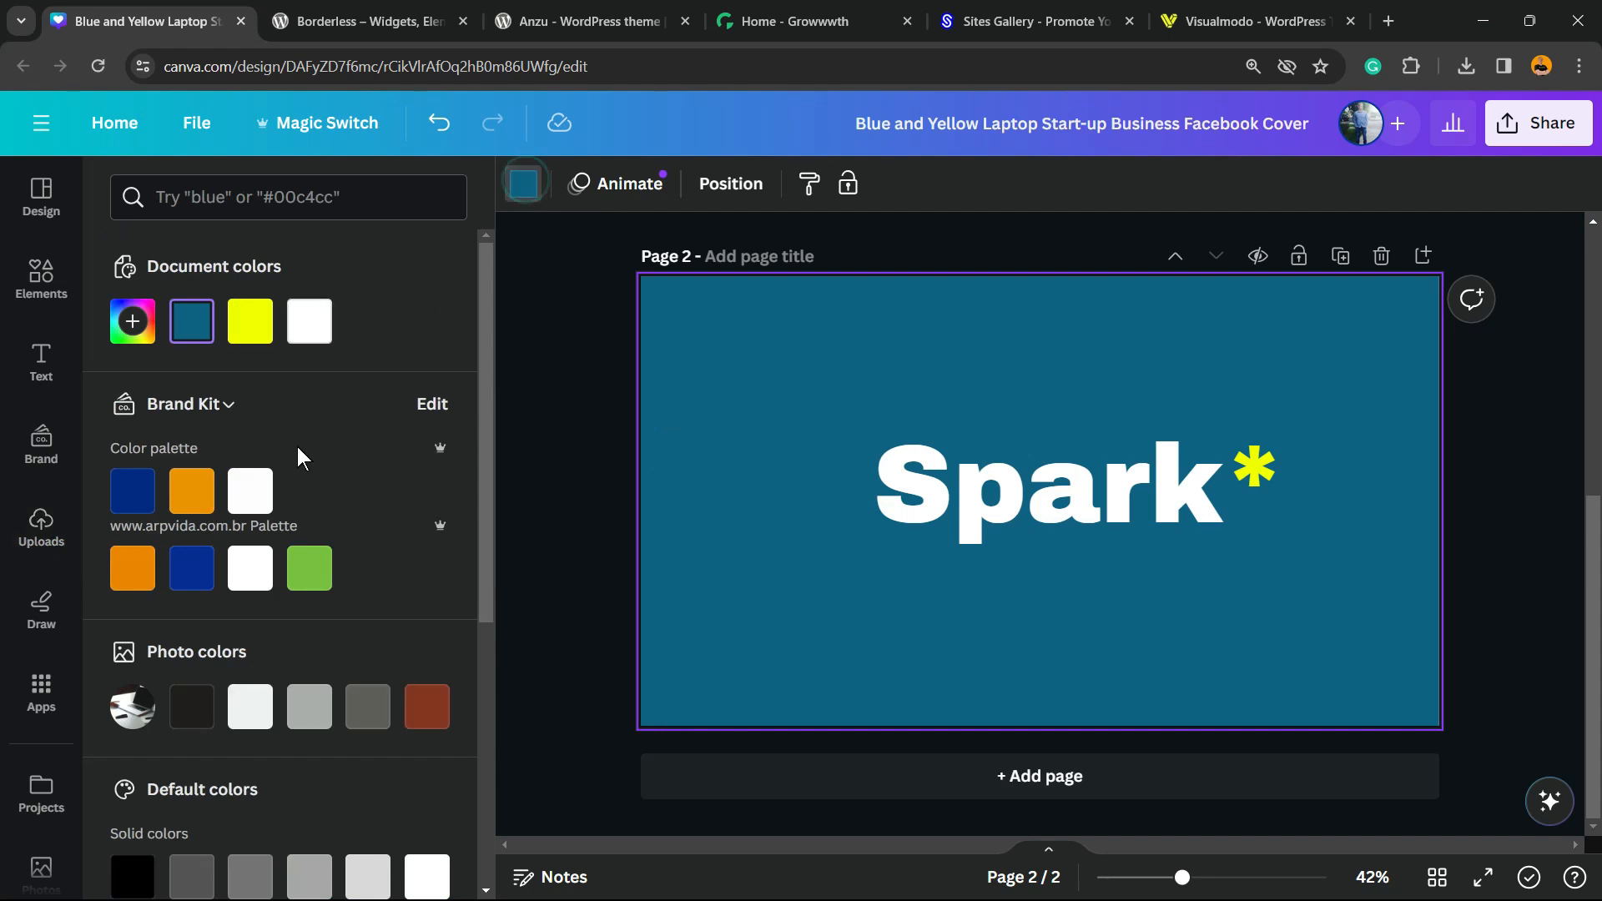
pyautogui.click(178, 710)
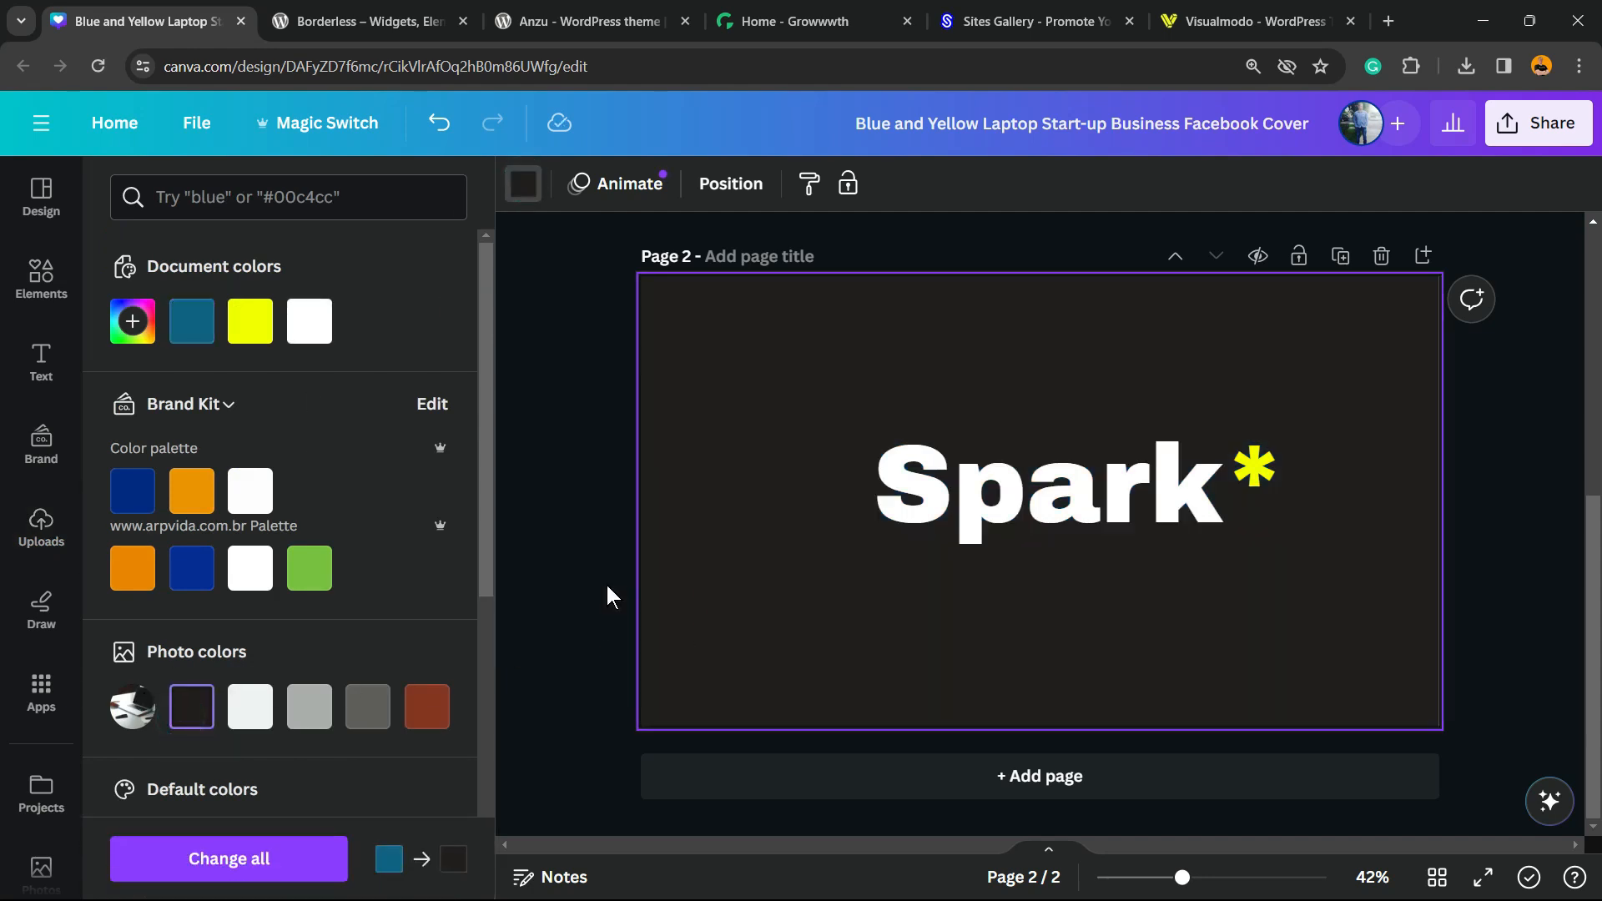
pyautogui.click(924, 524)
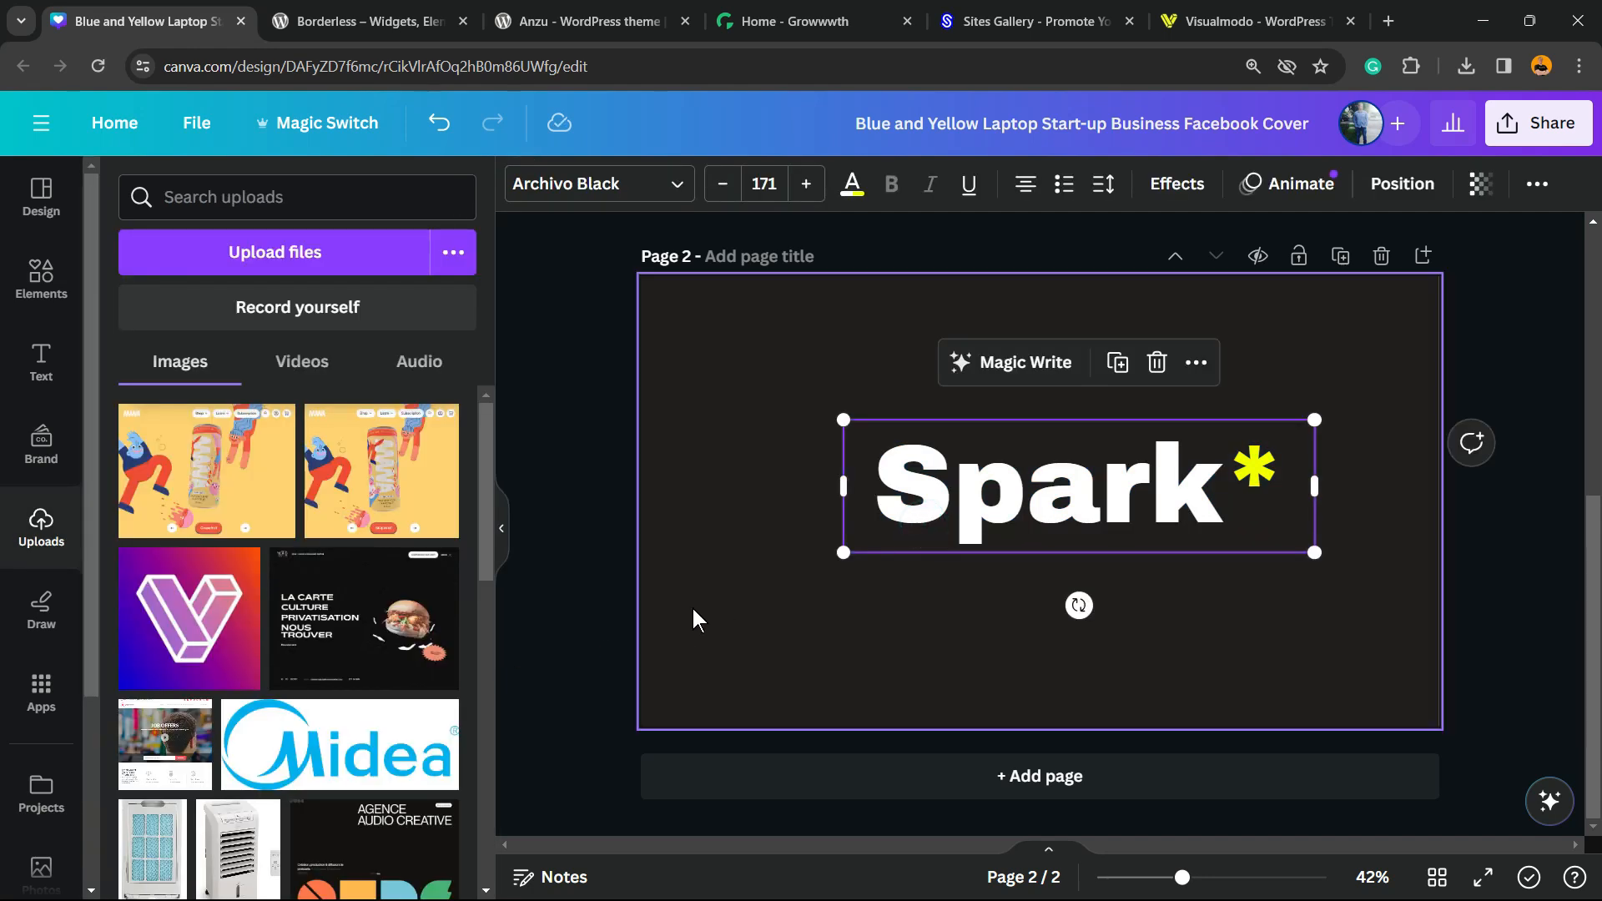
# Step: Try a light-to-dark blue gradient photo from the gradient elements on page 2 and remove it
pyautogui.click(39, 279)
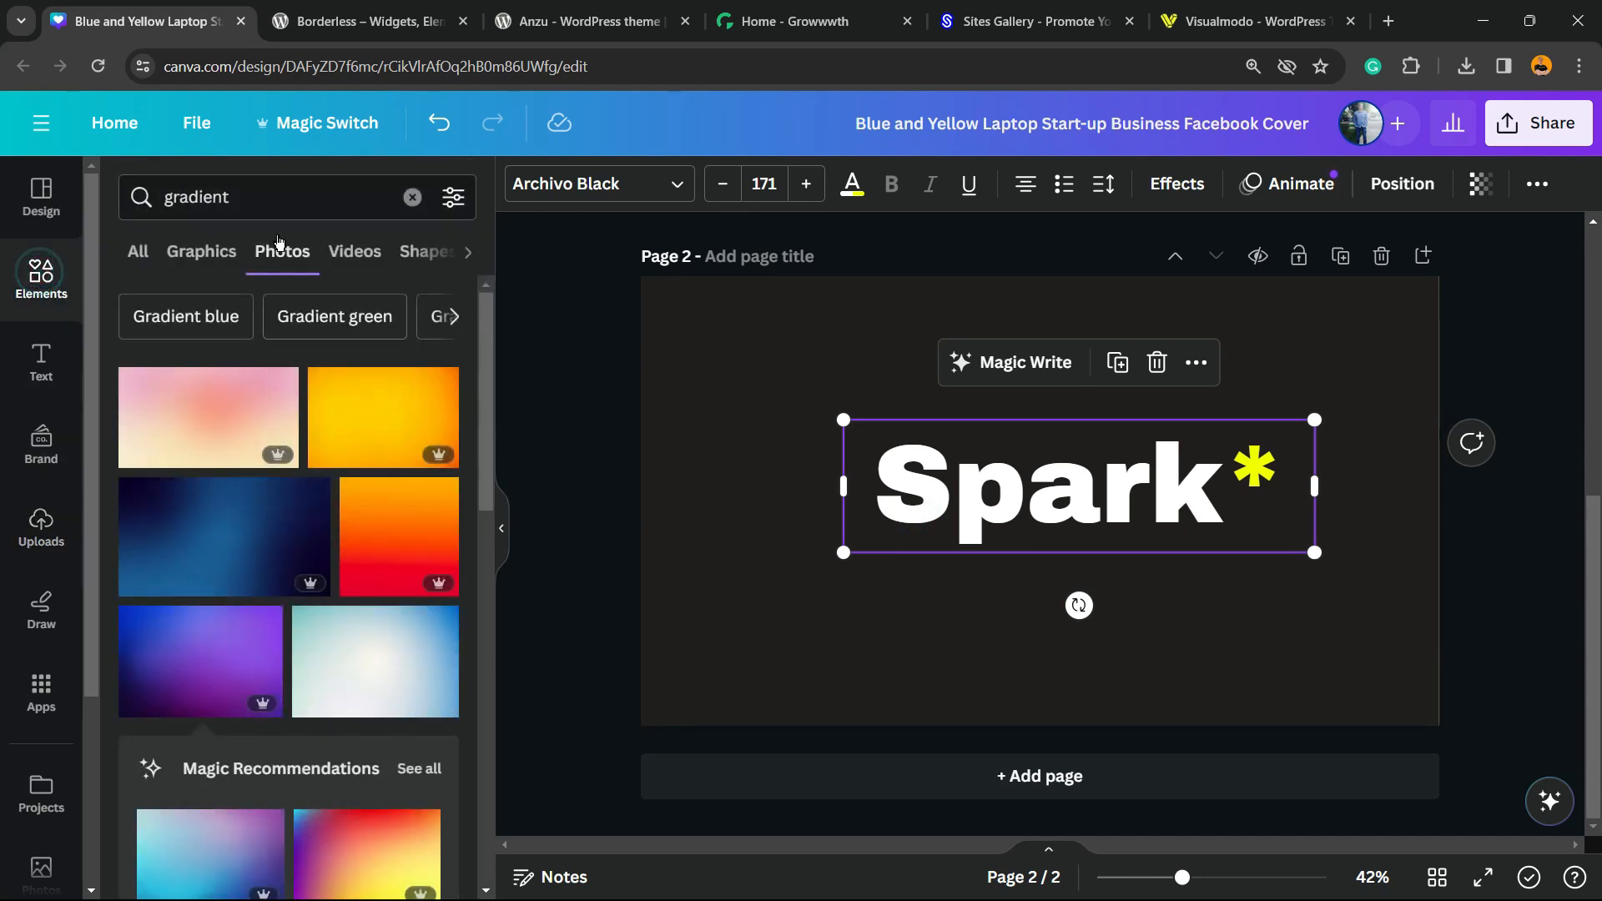
pyautogui.scroll(-7, 275, 510)
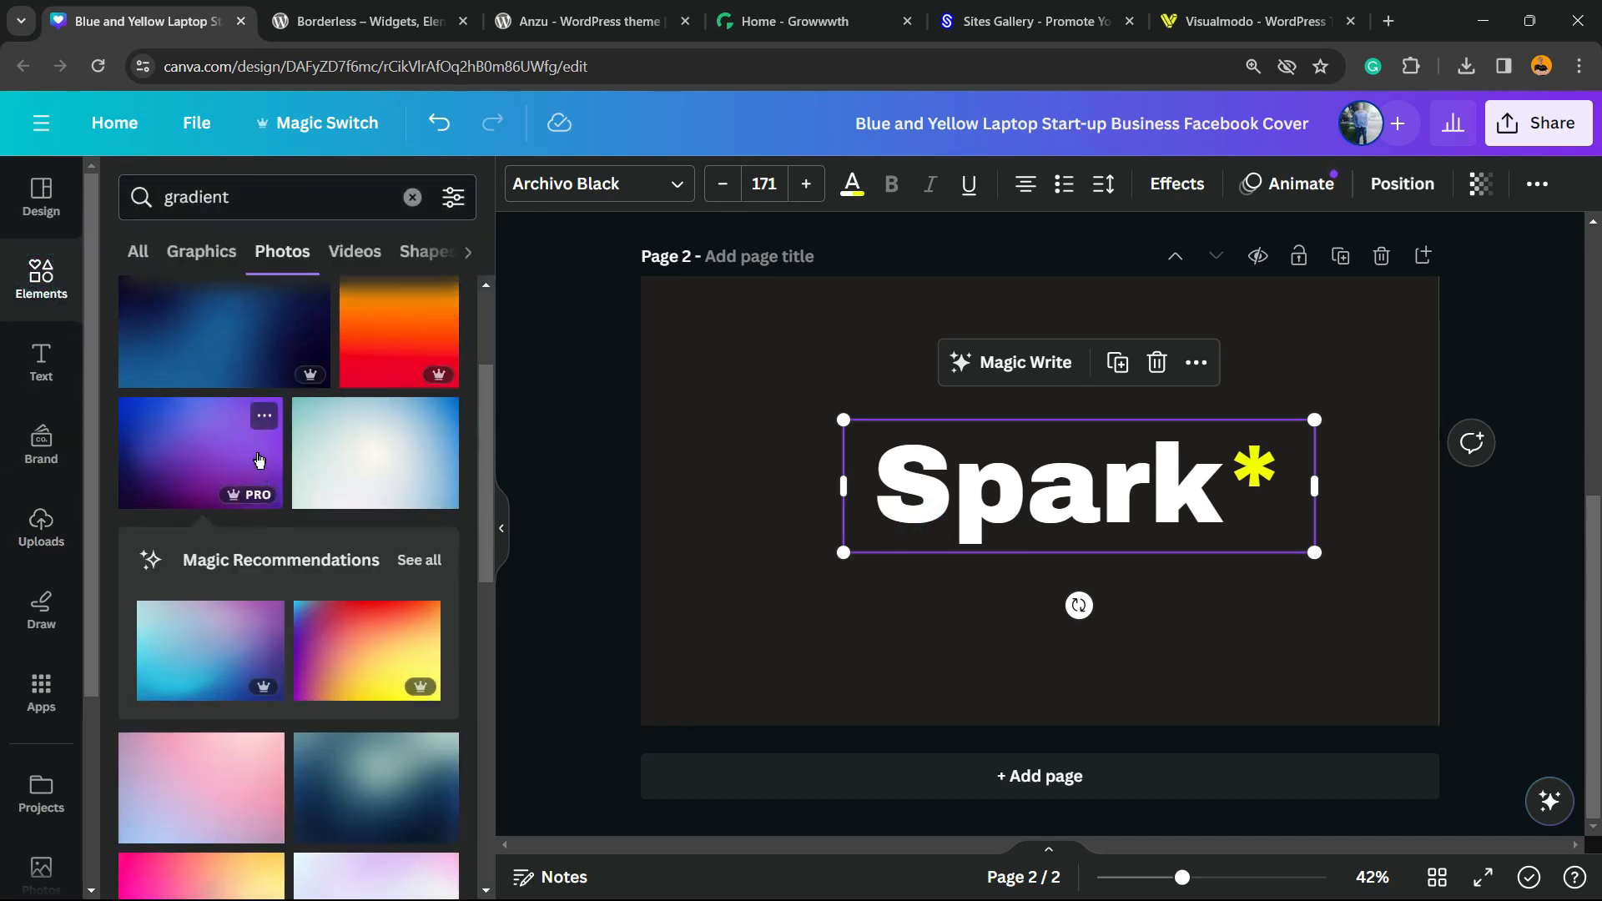
pyautogui.scroll(-8, 217, 505)
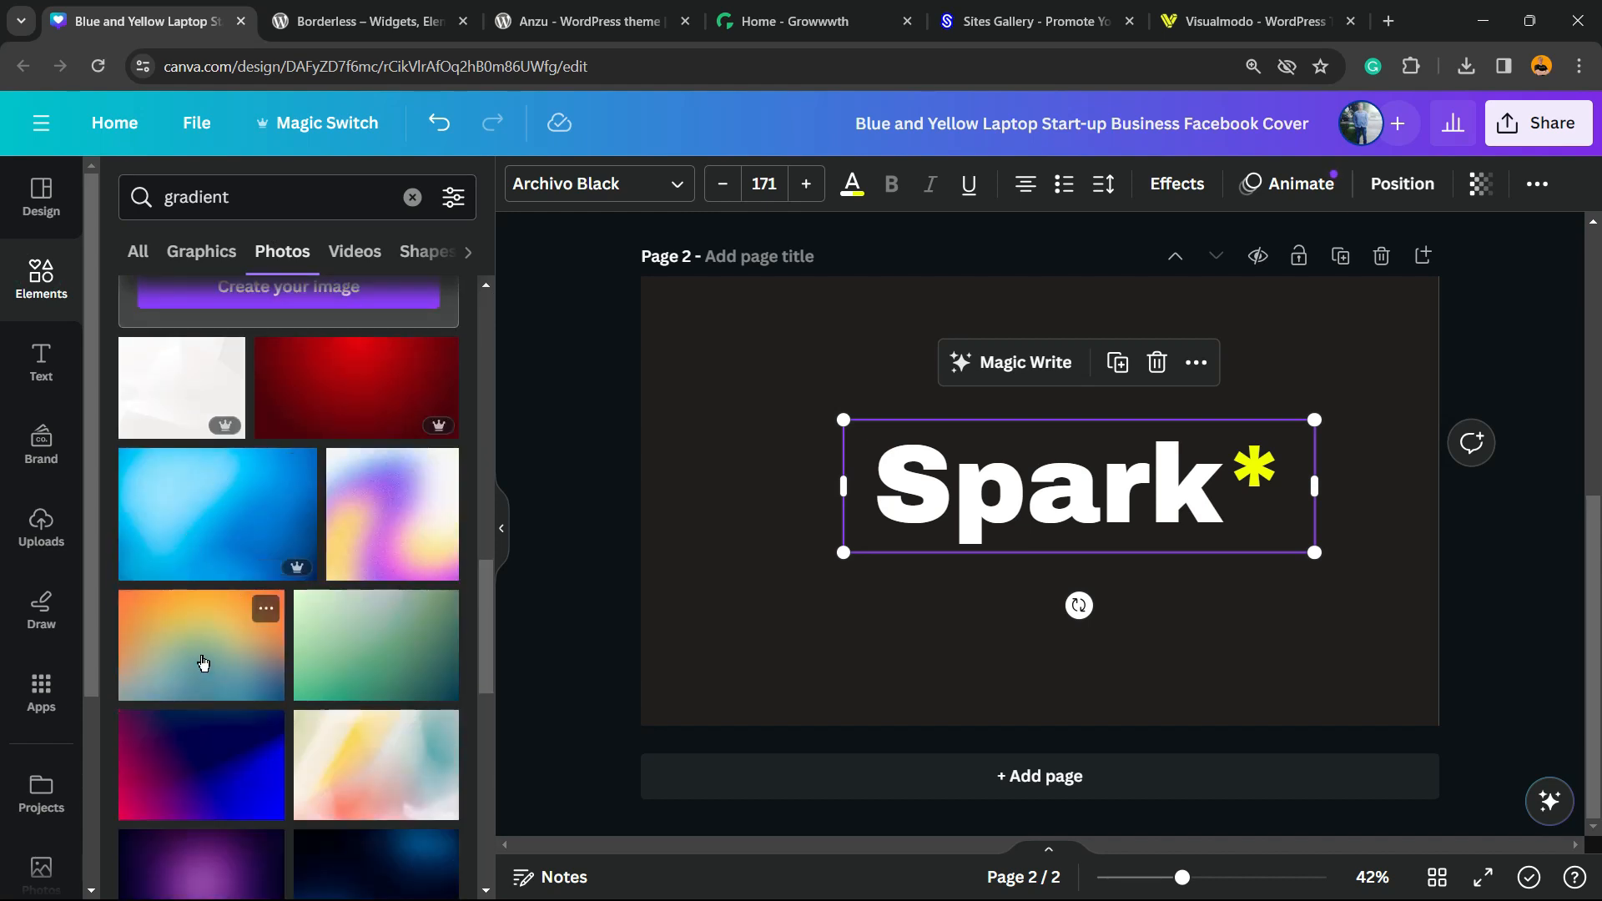
pyautogui.click(222, 527)
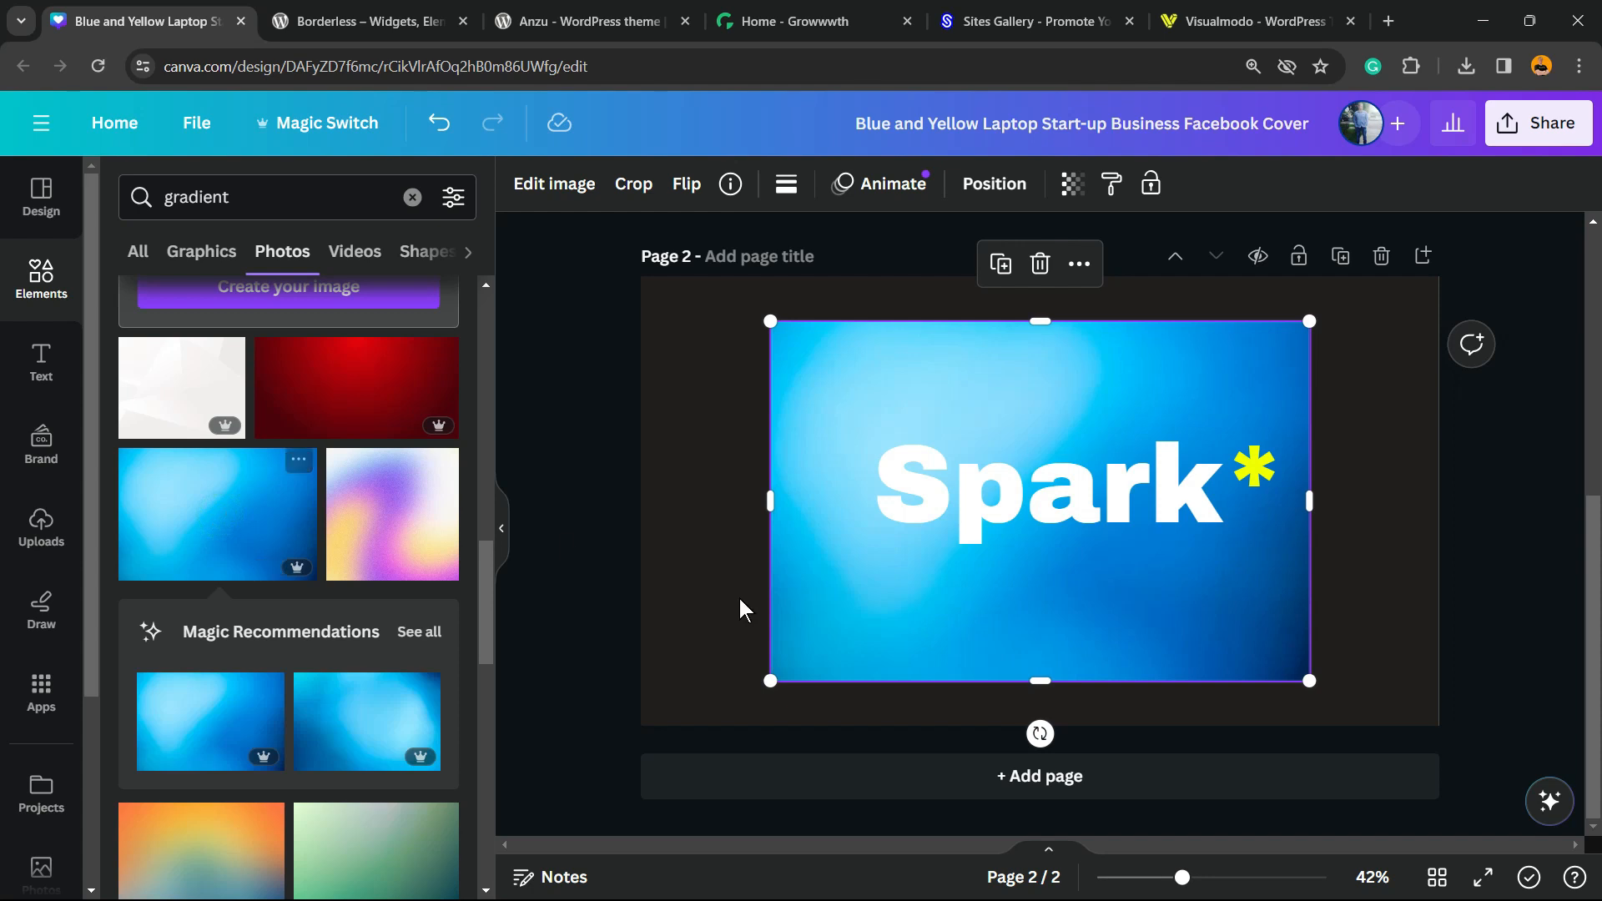
pyautogui.press('Delete')
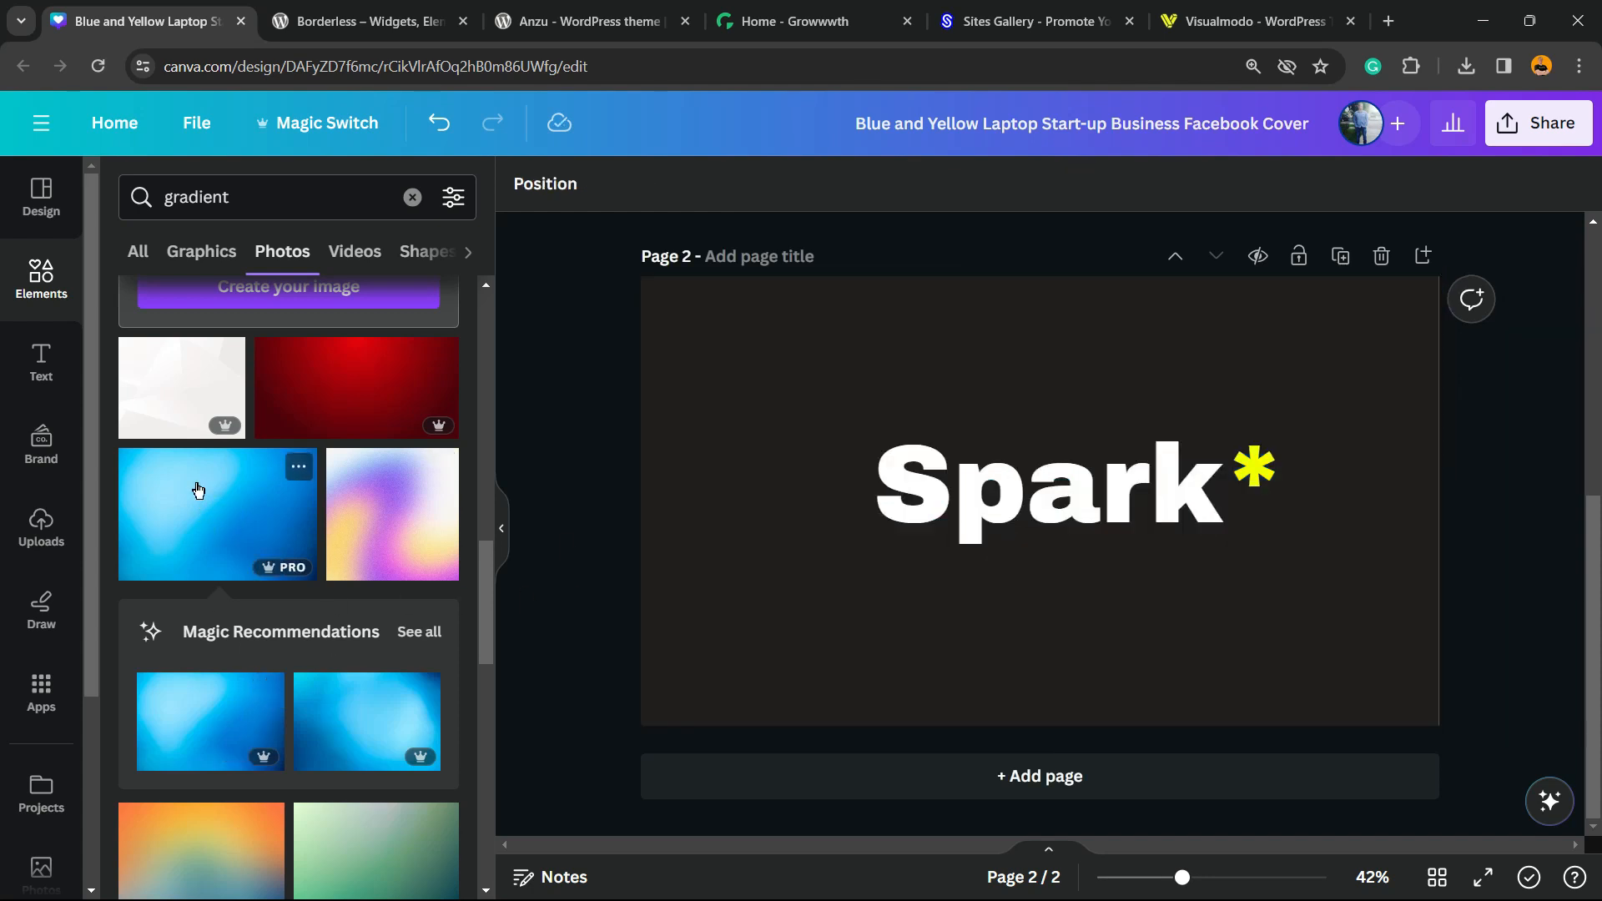
# Step: Add the pink, orange, yellow and cyan gradient photo to page 2 and enlarge it to cover the whole page
pyautogui.scroll(5, 222, 471)
pyautogui.scroll(5, 233, 534)
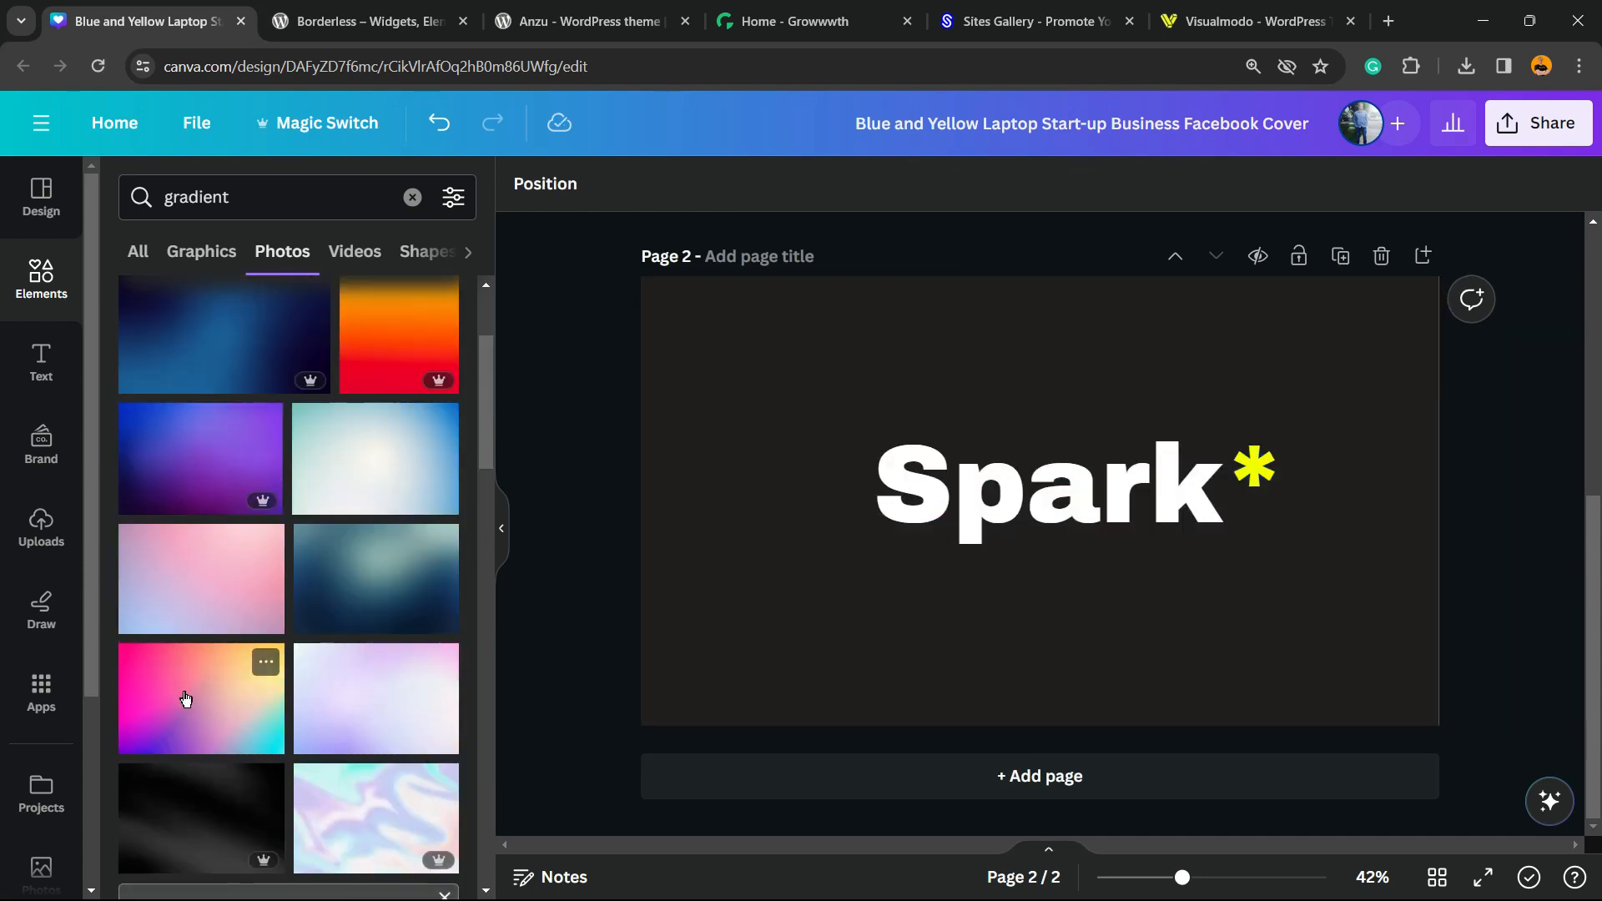
pyautogui.click(183, 689)
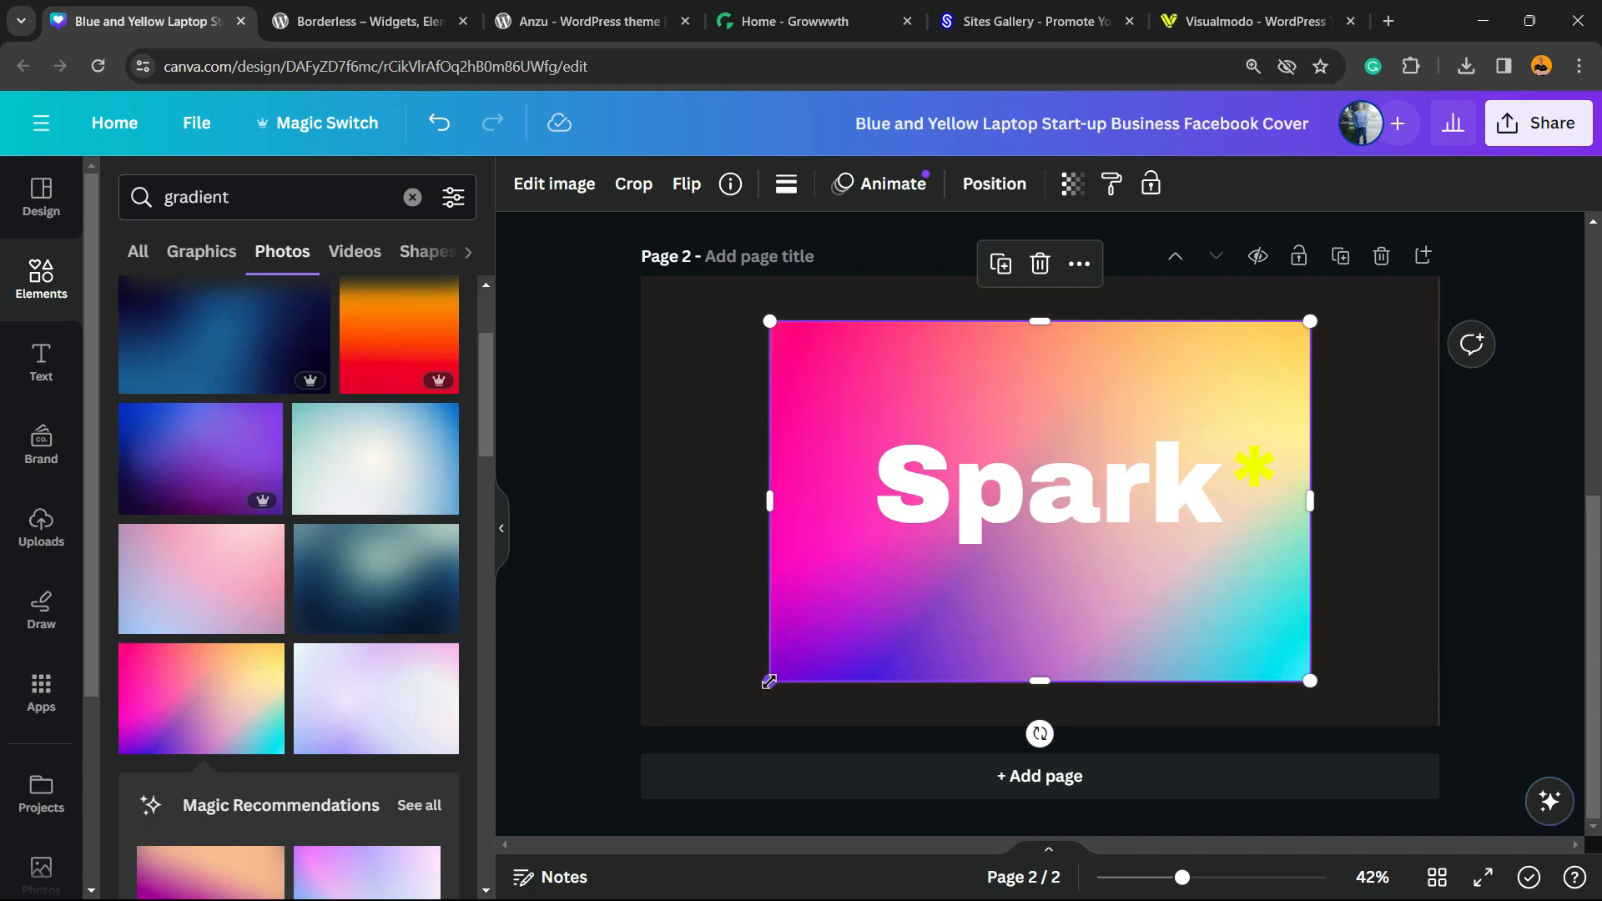
pyautogui.moveTo(769, 681); pyautogui.dragTo(608, 726)
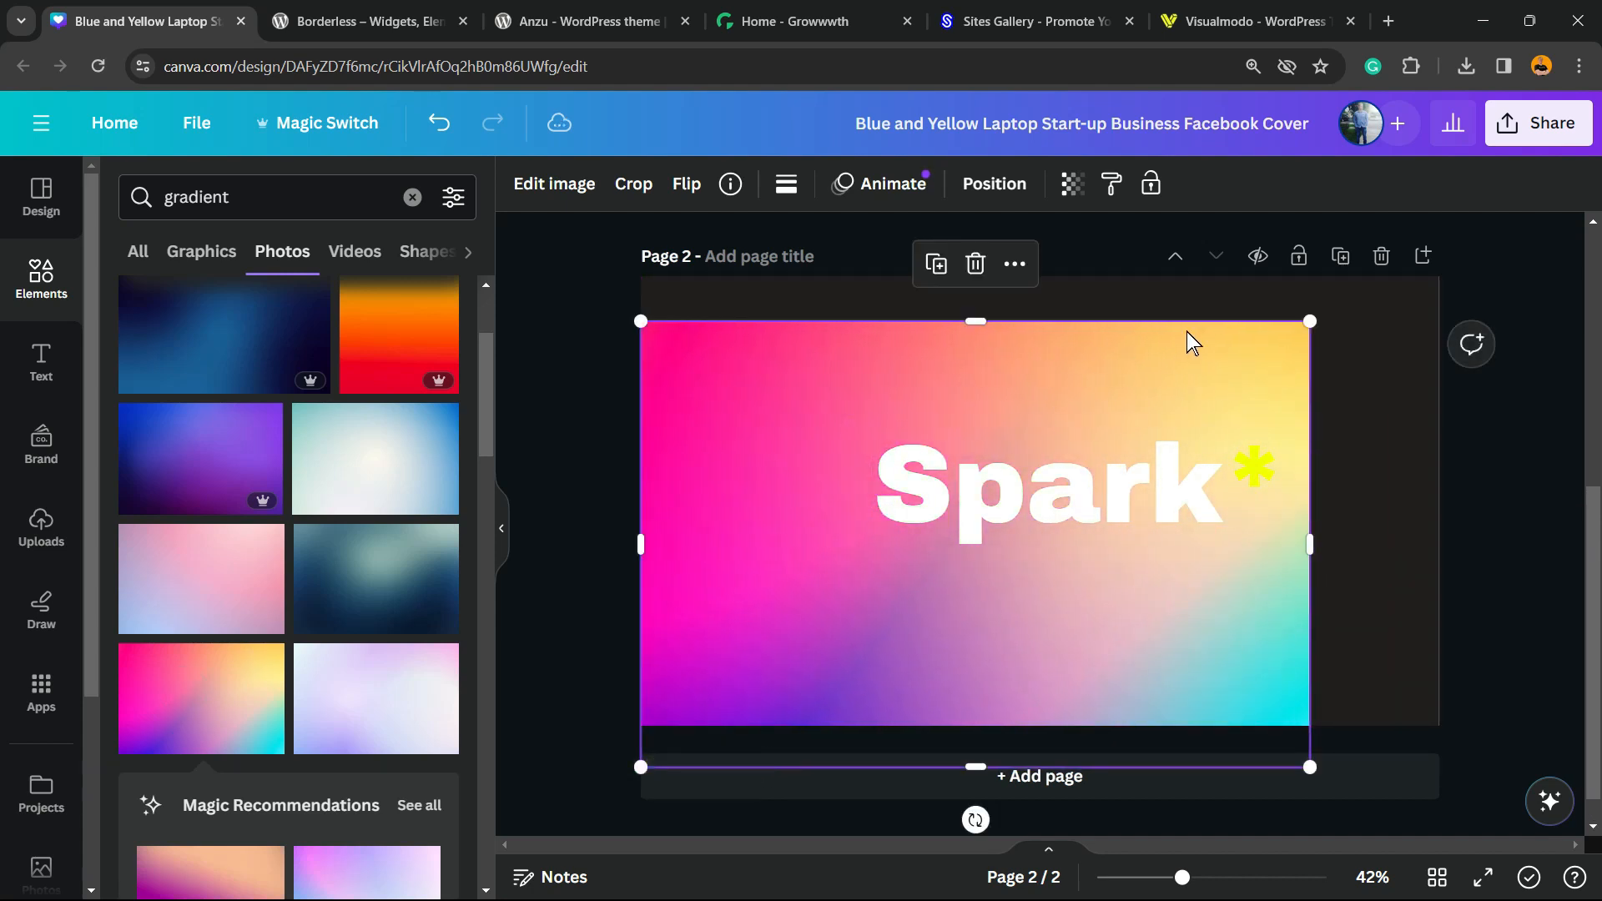
pyautogui.moveTo(1312, 331); pyautogui.dragTo(1450, 228)
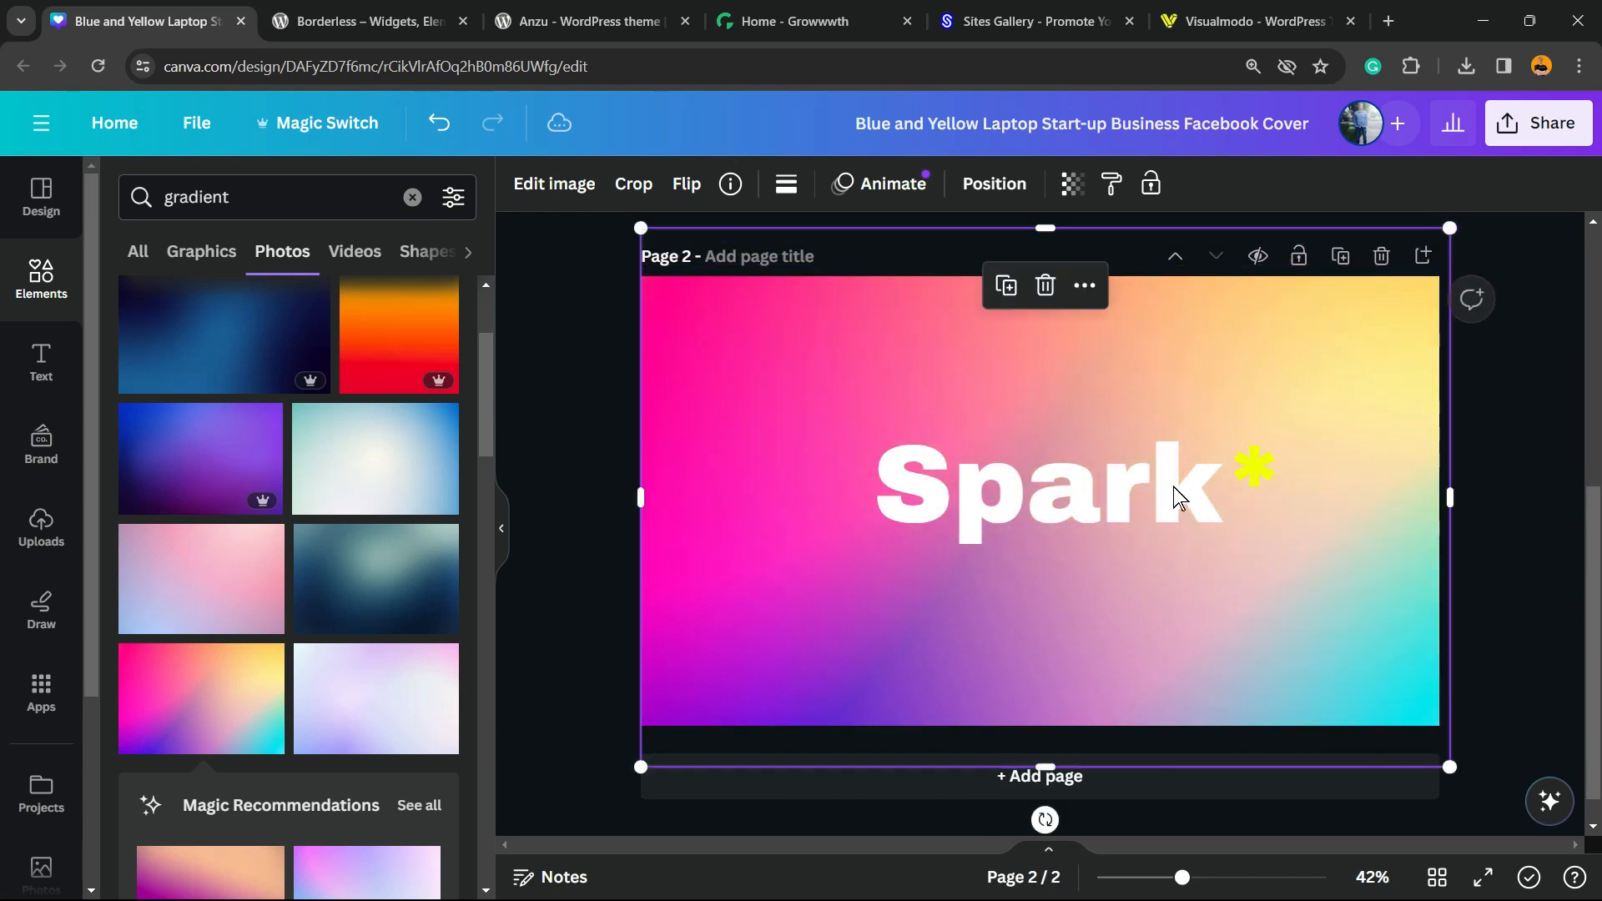
# Step: Bring the gradient photo to the front over the Spark text and set its transparency to 76
pyautogui.click(736, 537)
pyautogui.rightClick(708, 405)
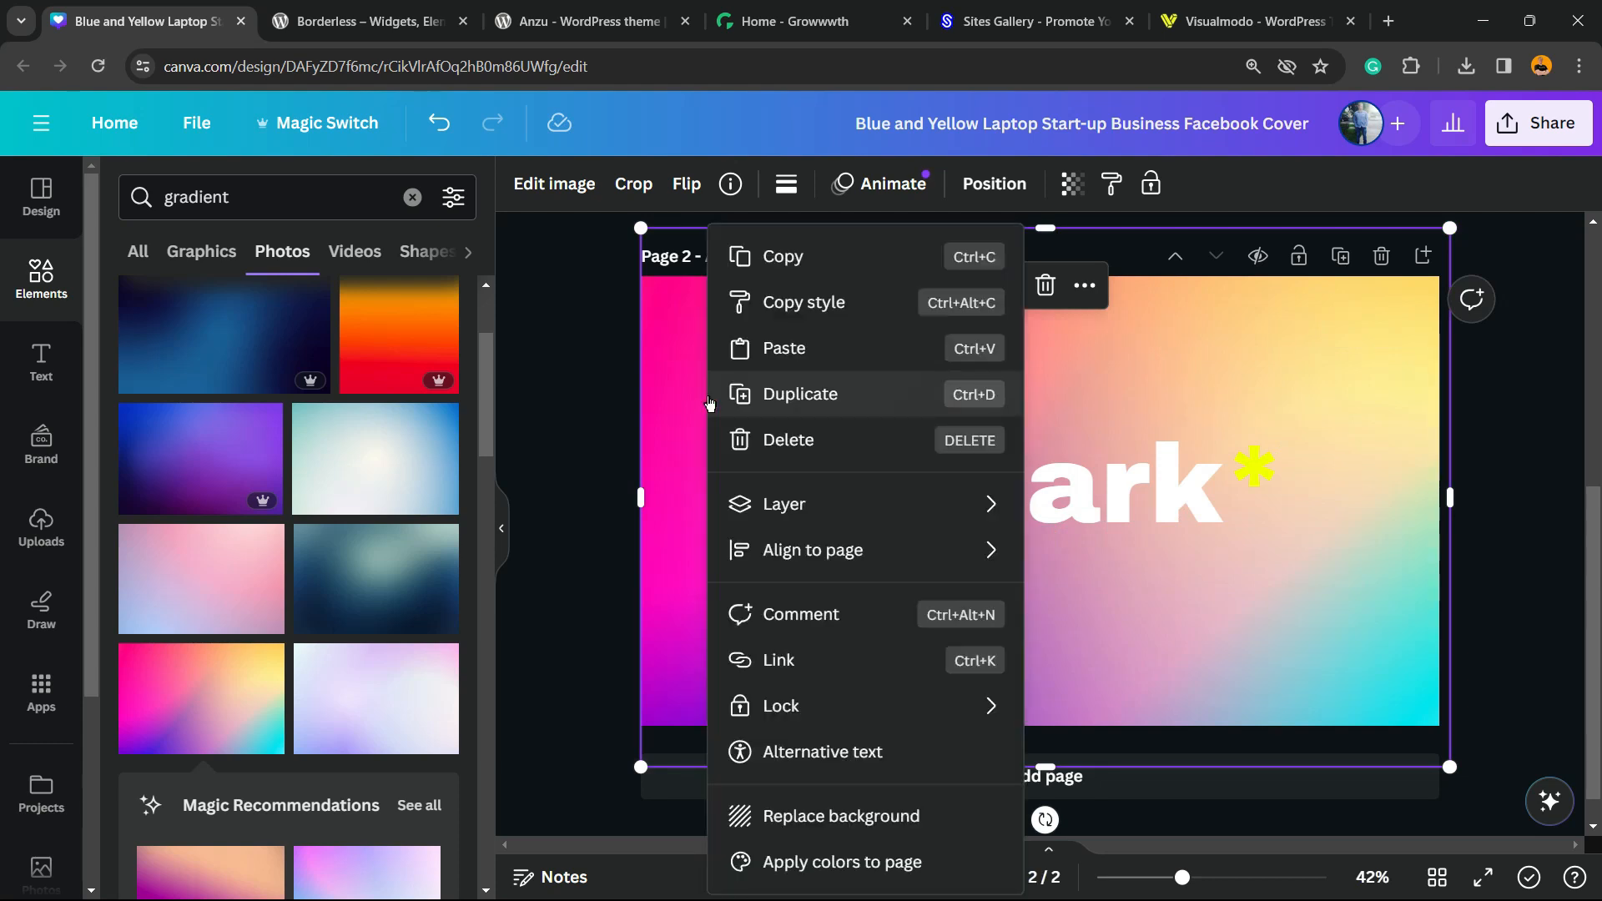
pyautogui.moveTo(866, 497)
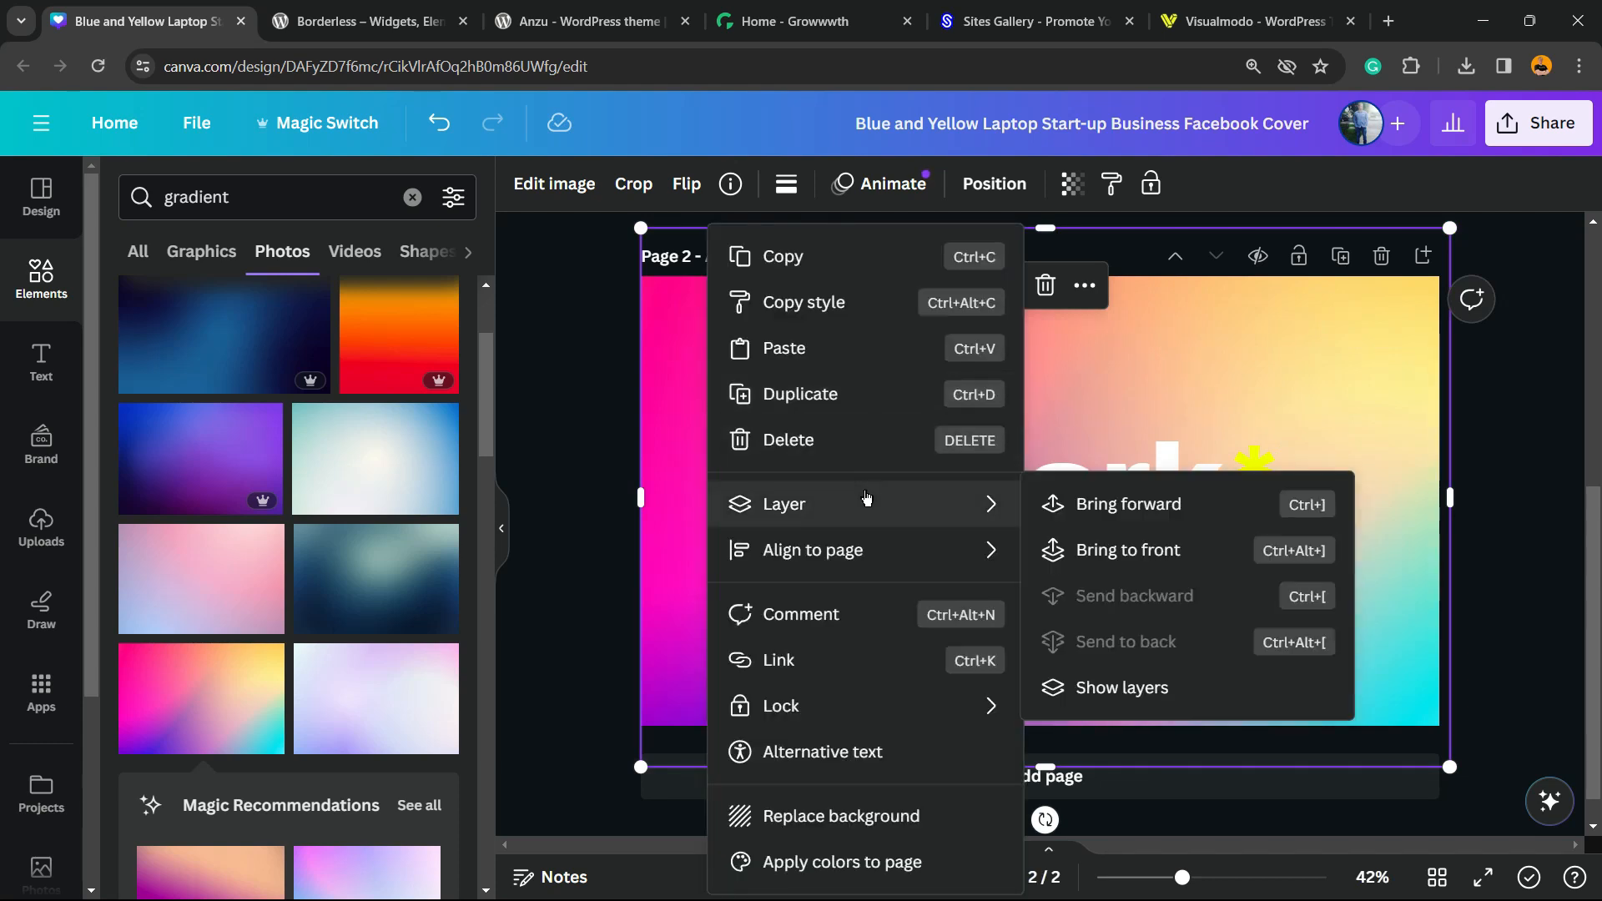
pyautogui.click(1208, 553)
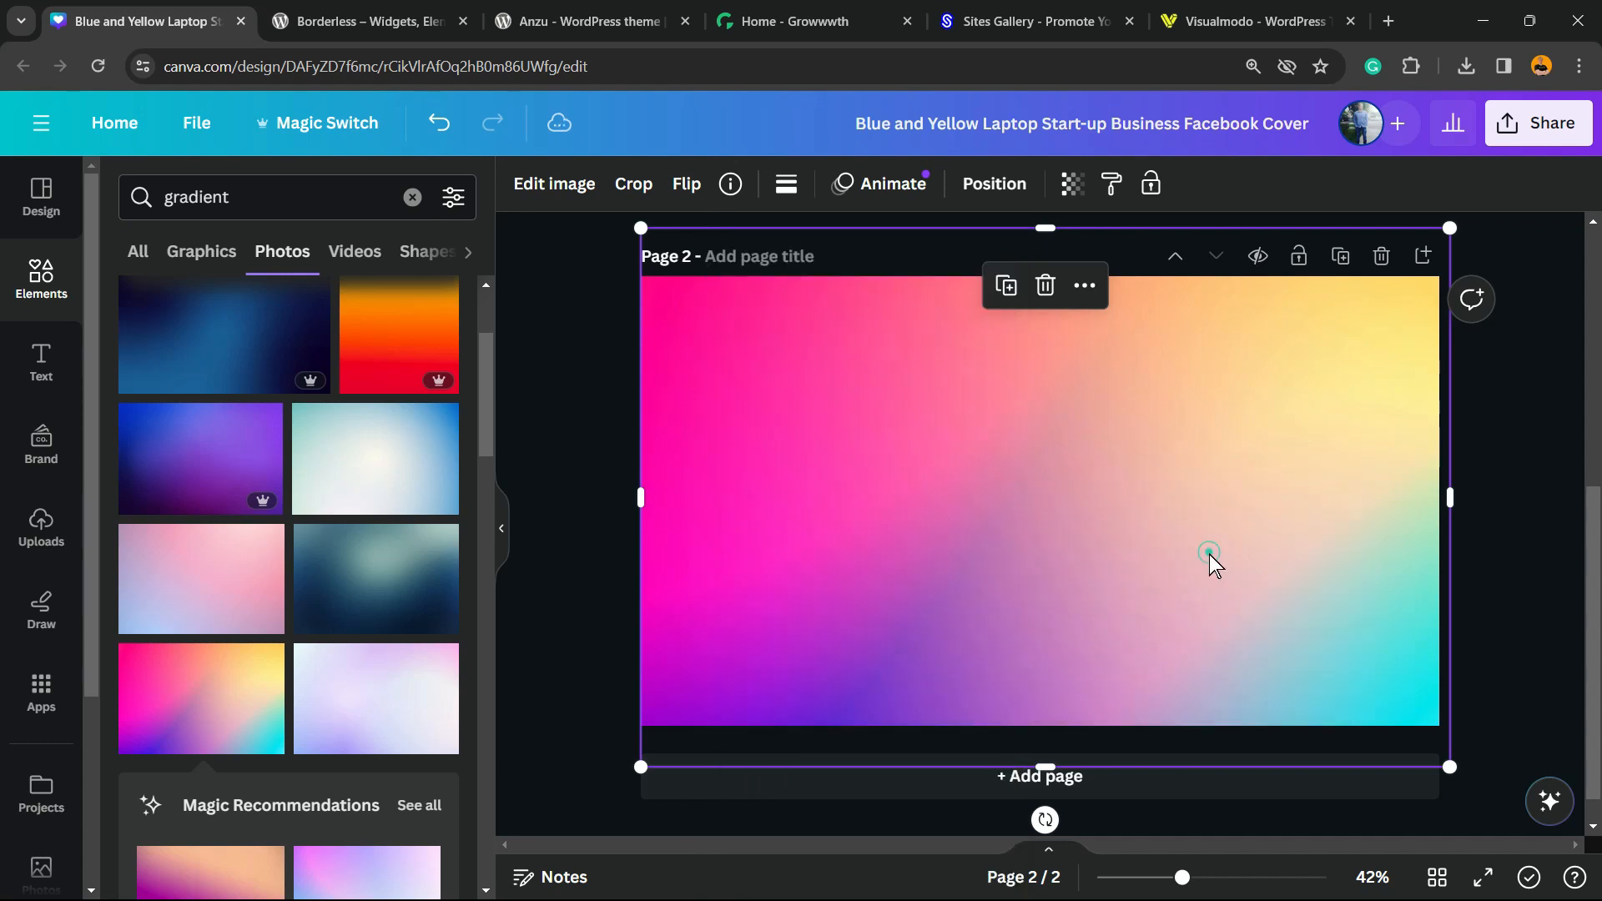
pyautogui.click(1066, 191)
pyautogui.moveTo(1069, 272); pyautogui.dragTo(1021, 286)
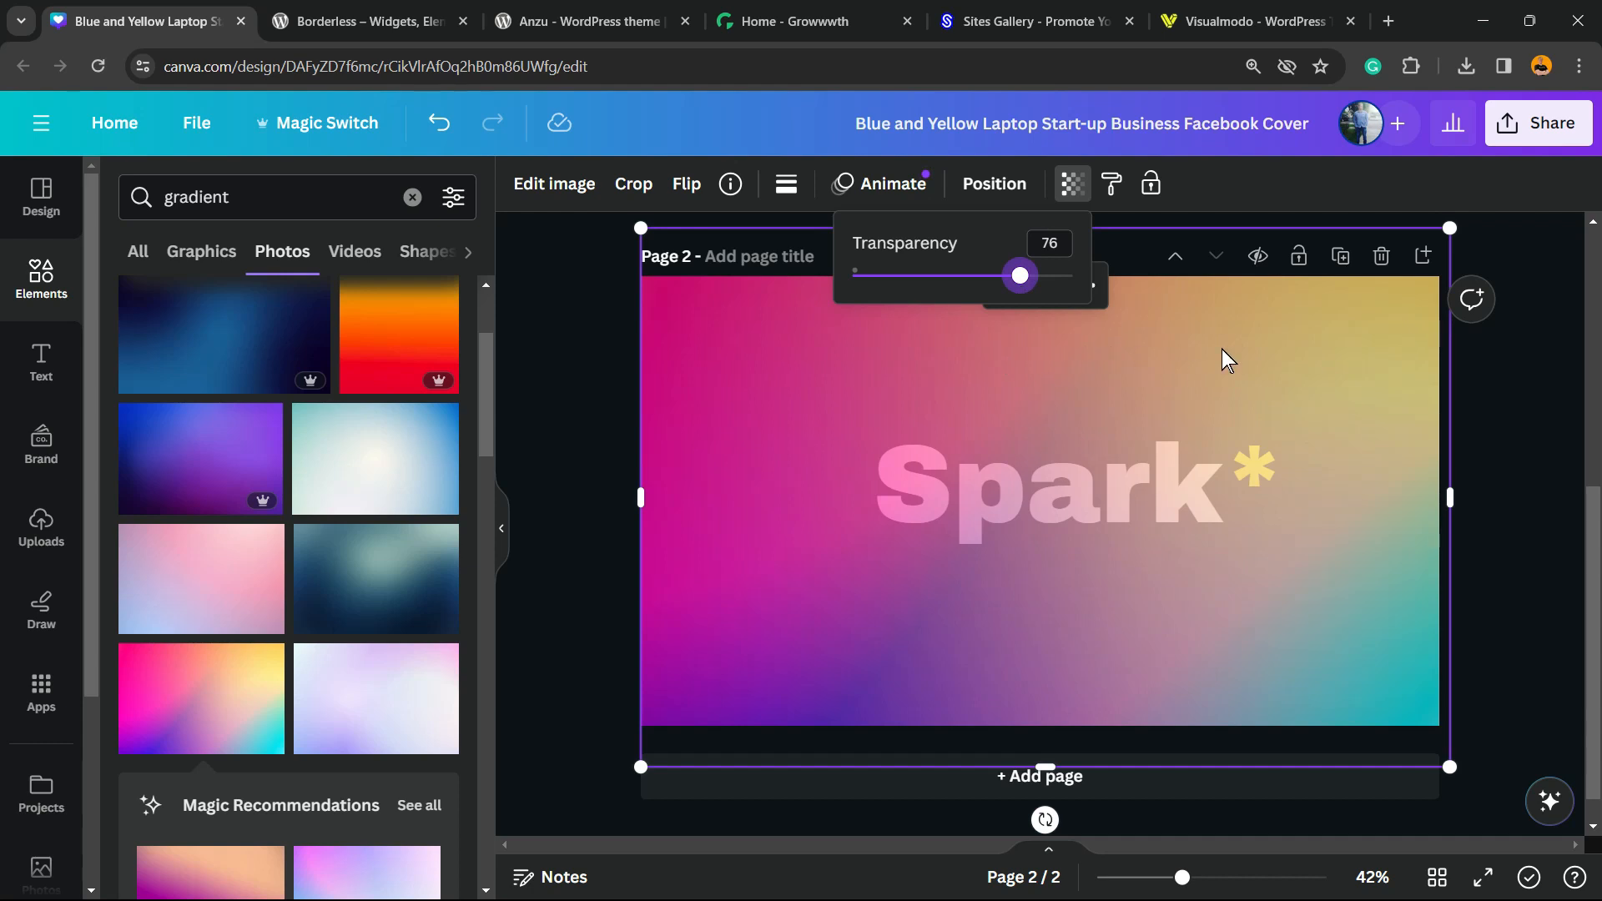
# Step: Download only page 2 of the design as a PNG
pyautogui.click(1533, 136)
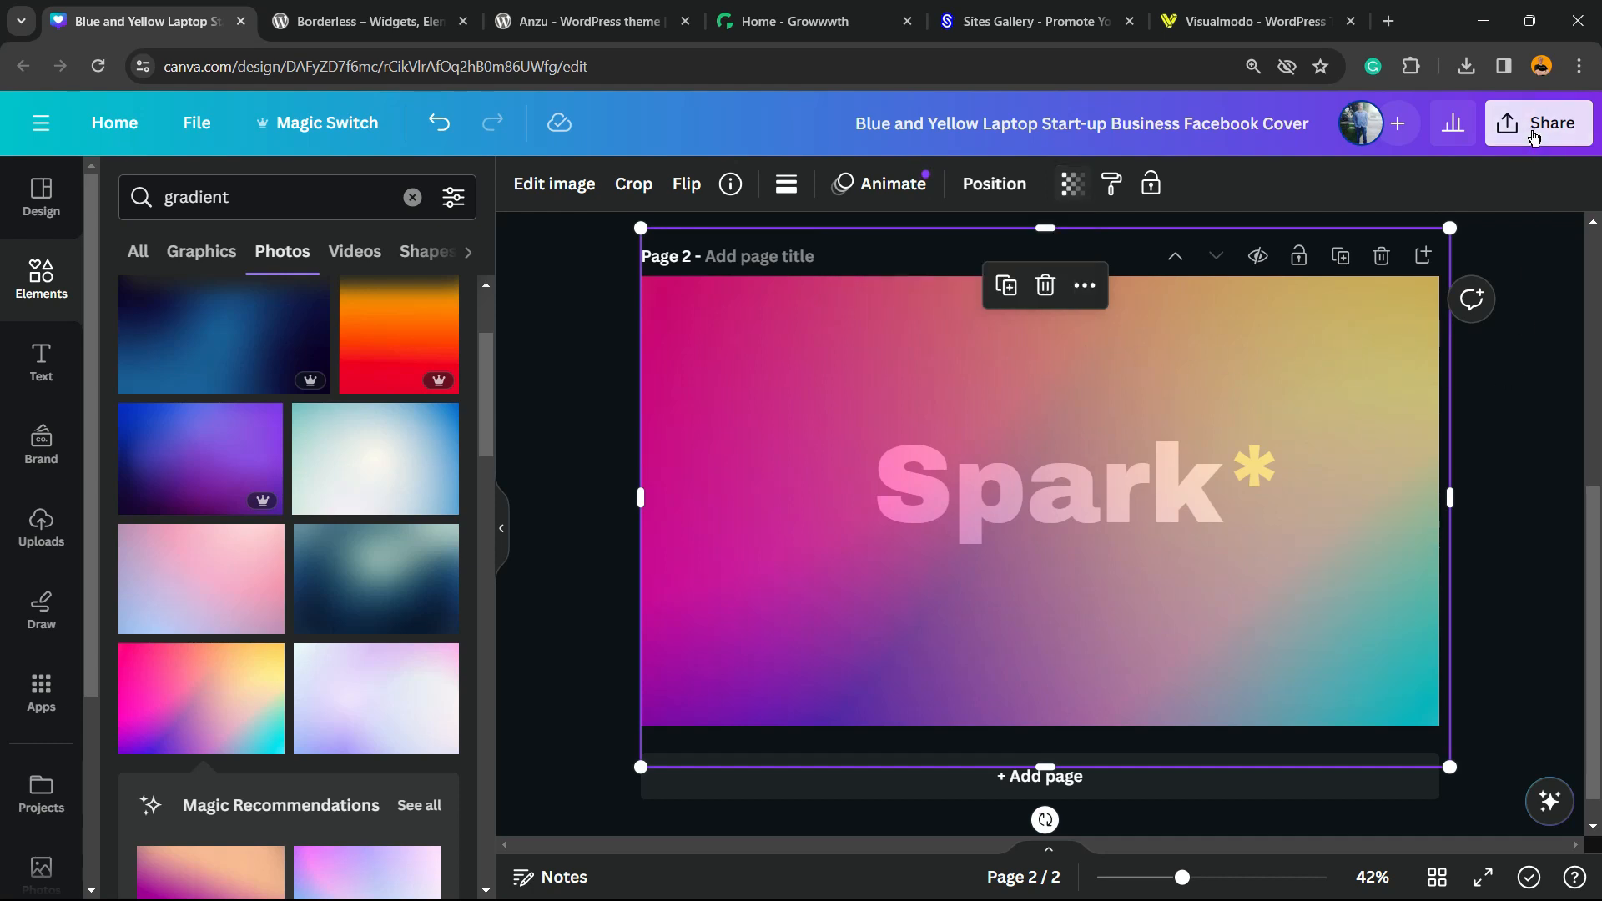
pyautogui.click(1276, 706)
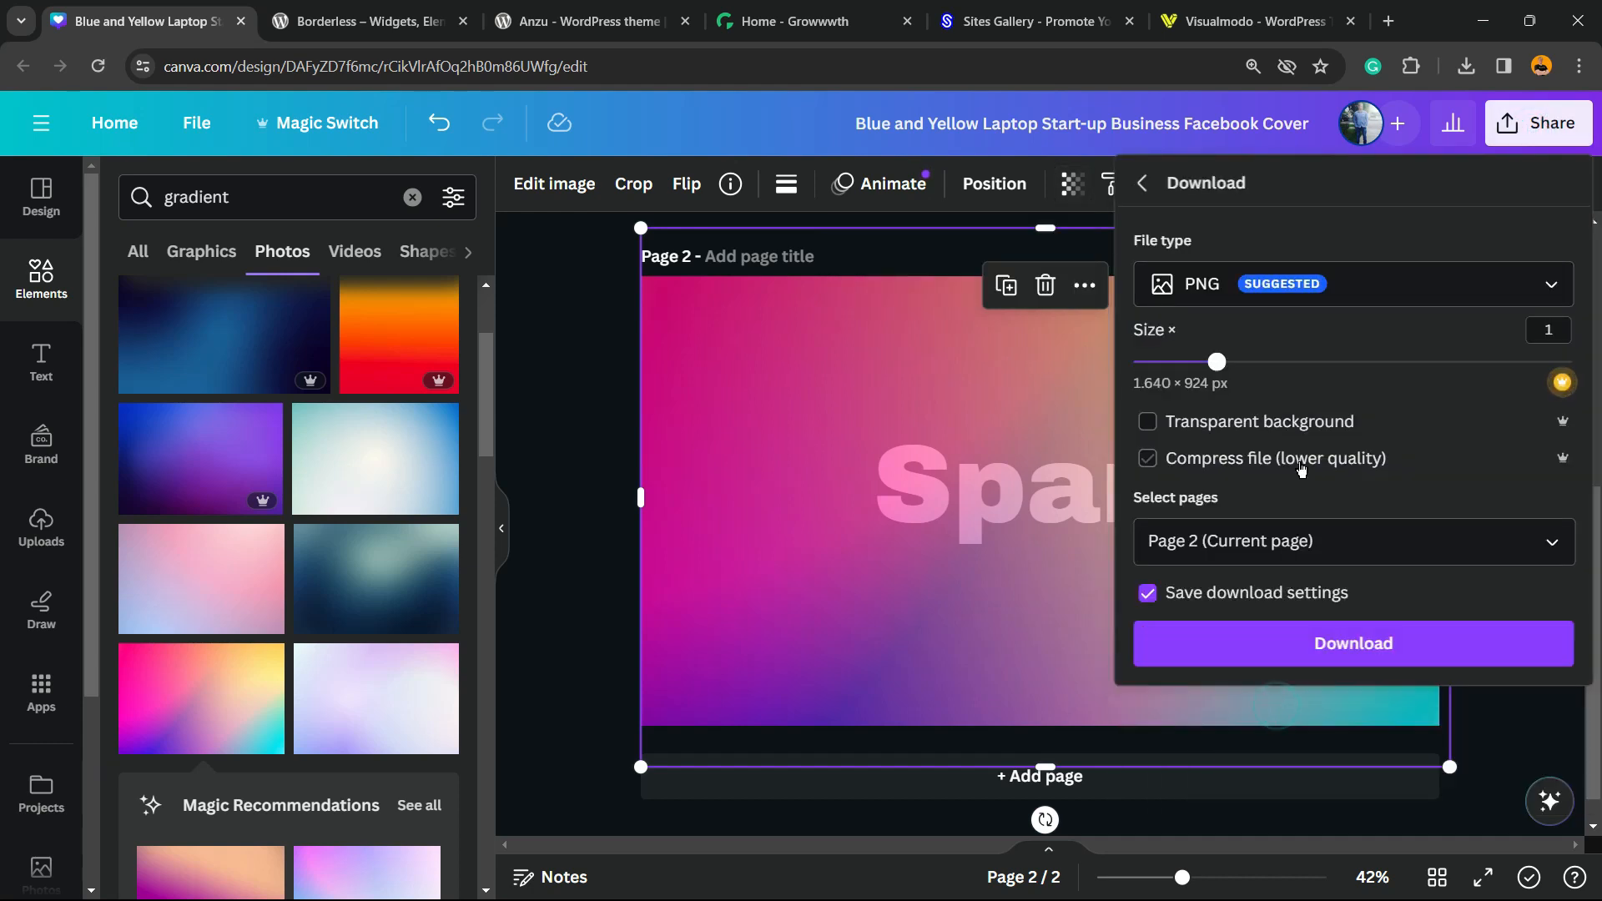
pyautogui.click(1259, 542)
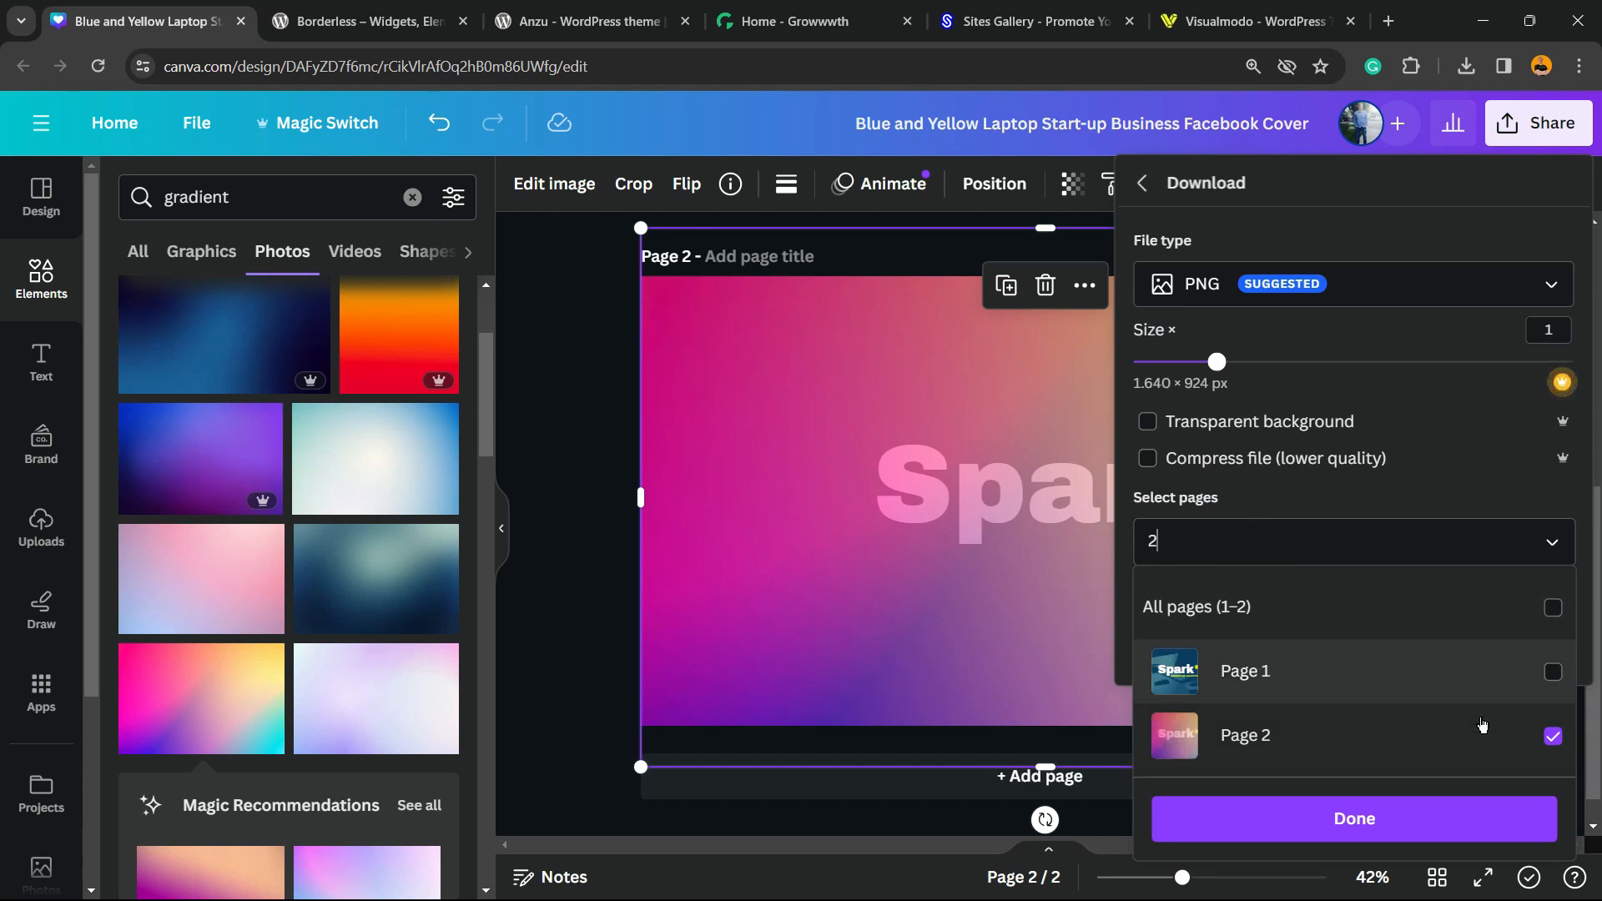
pyautogui.click(1325, 822)
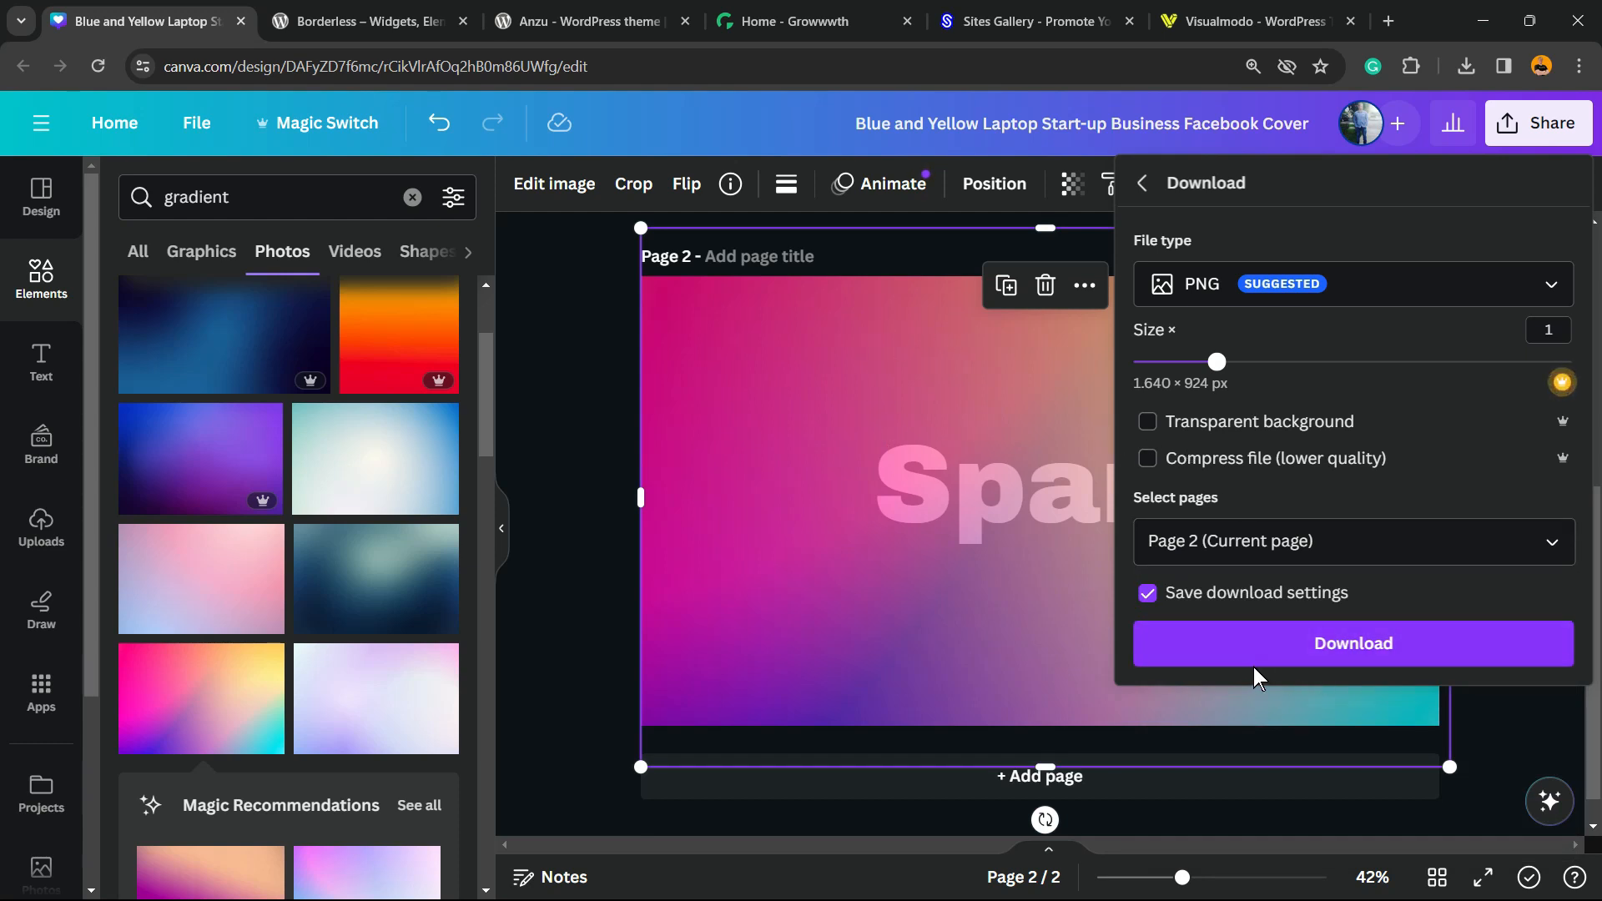
pyautogui.click(1306, 662)
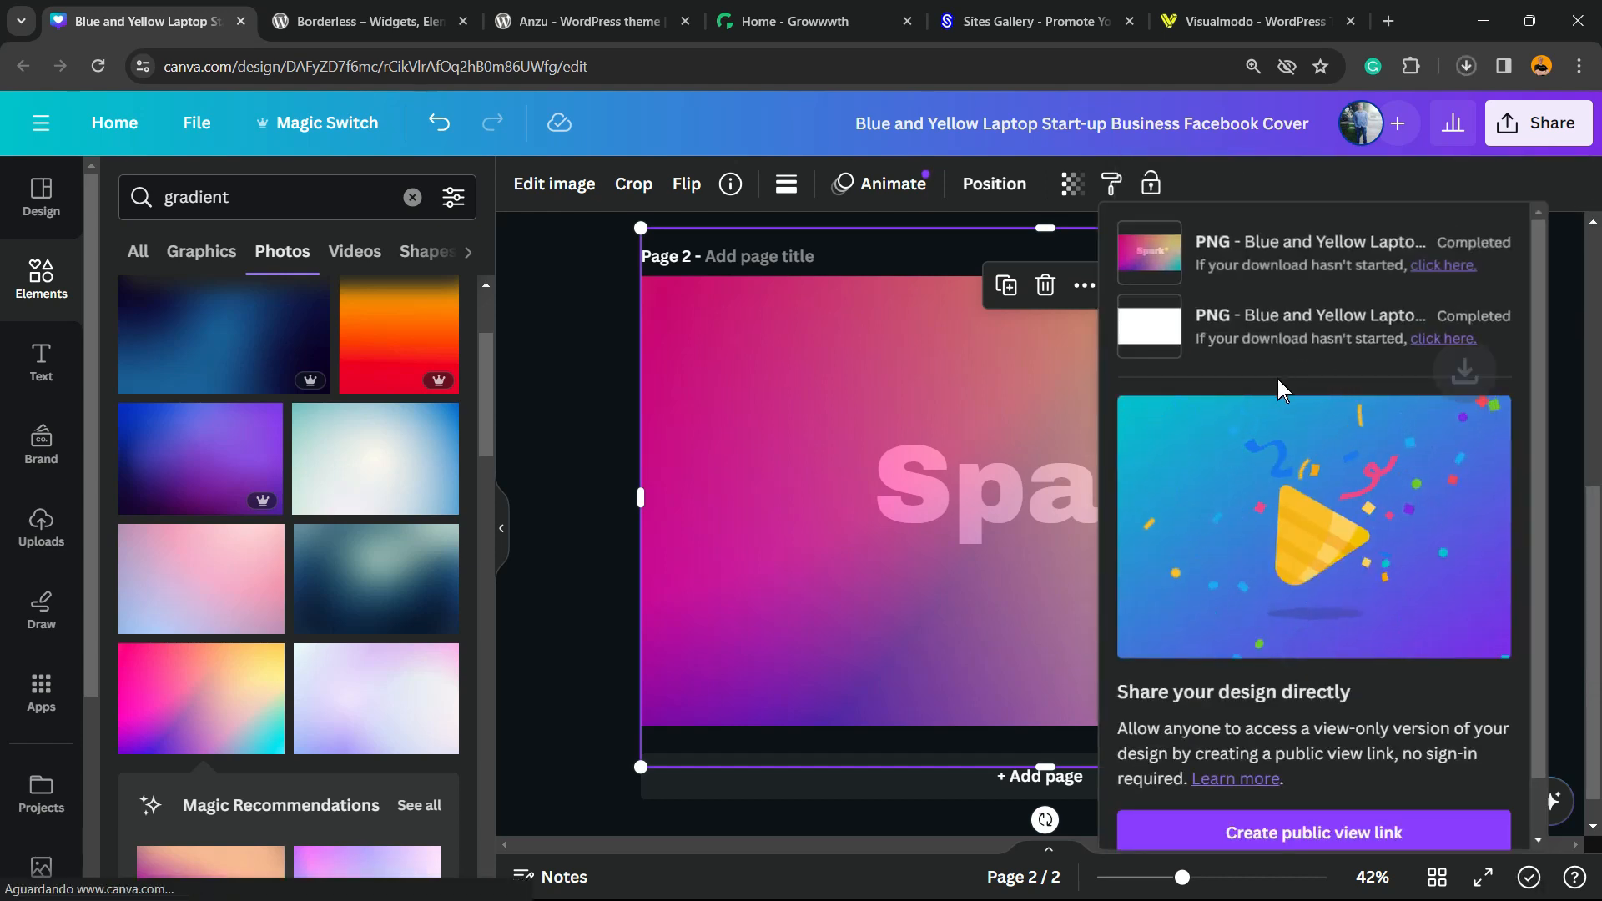
# Step: Clear page 2 by deleting the gradient photo, the Spark text and the dark background
pyautogui.click(811, 478)
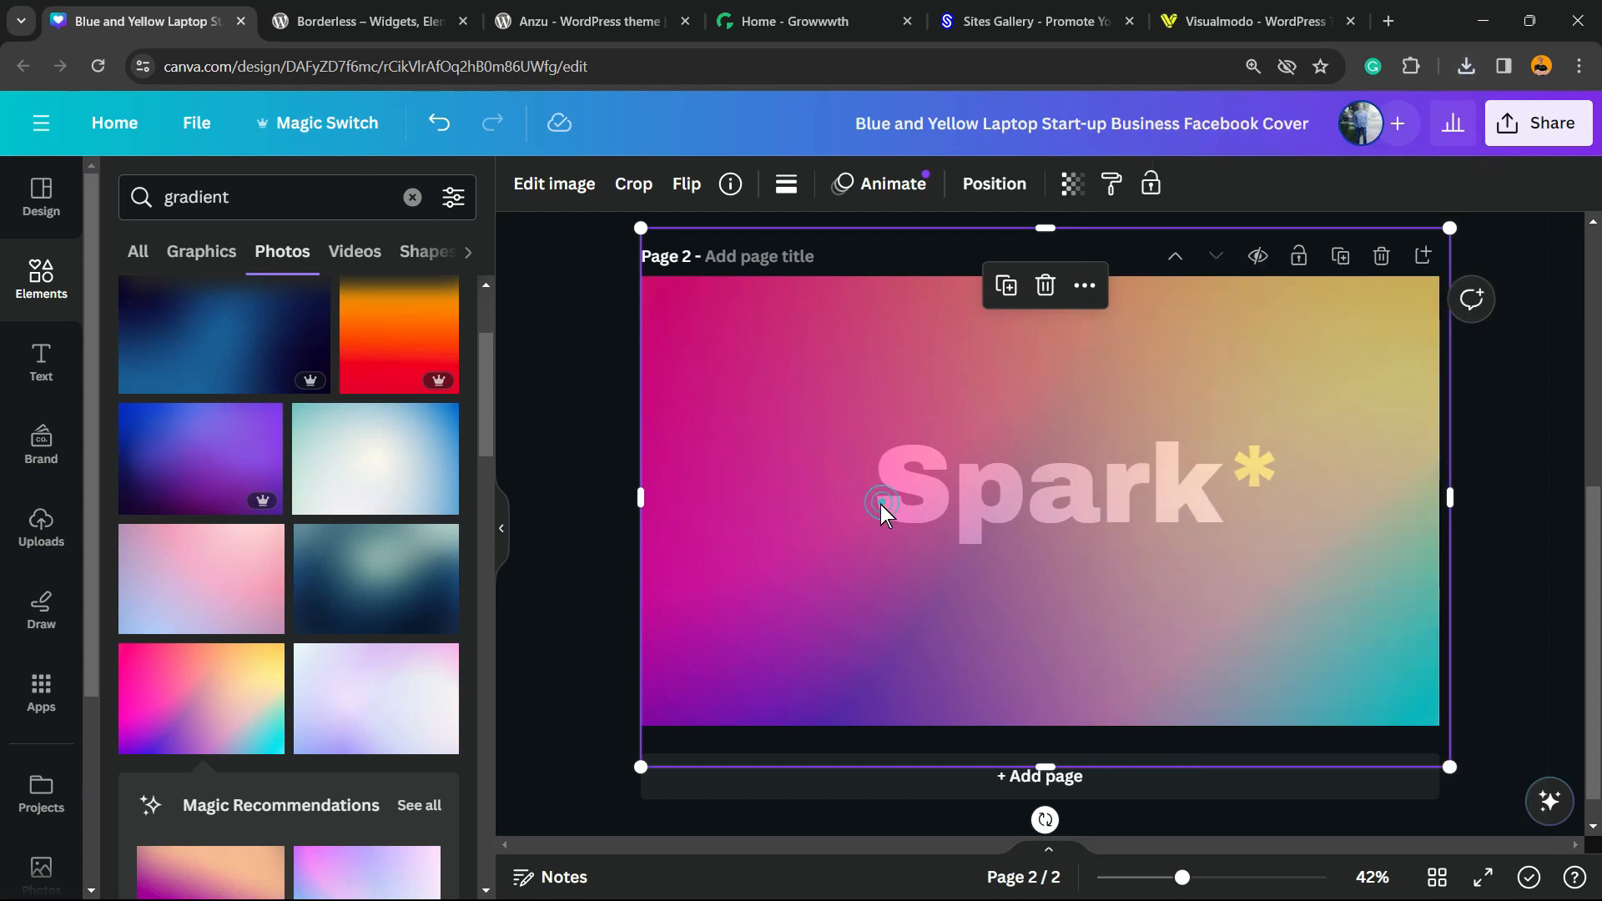
pyautogui.press('Delete')
pyautogui.click(879, 504)
pyautogui.press('Delete')
pyautogui.click(888, 519)
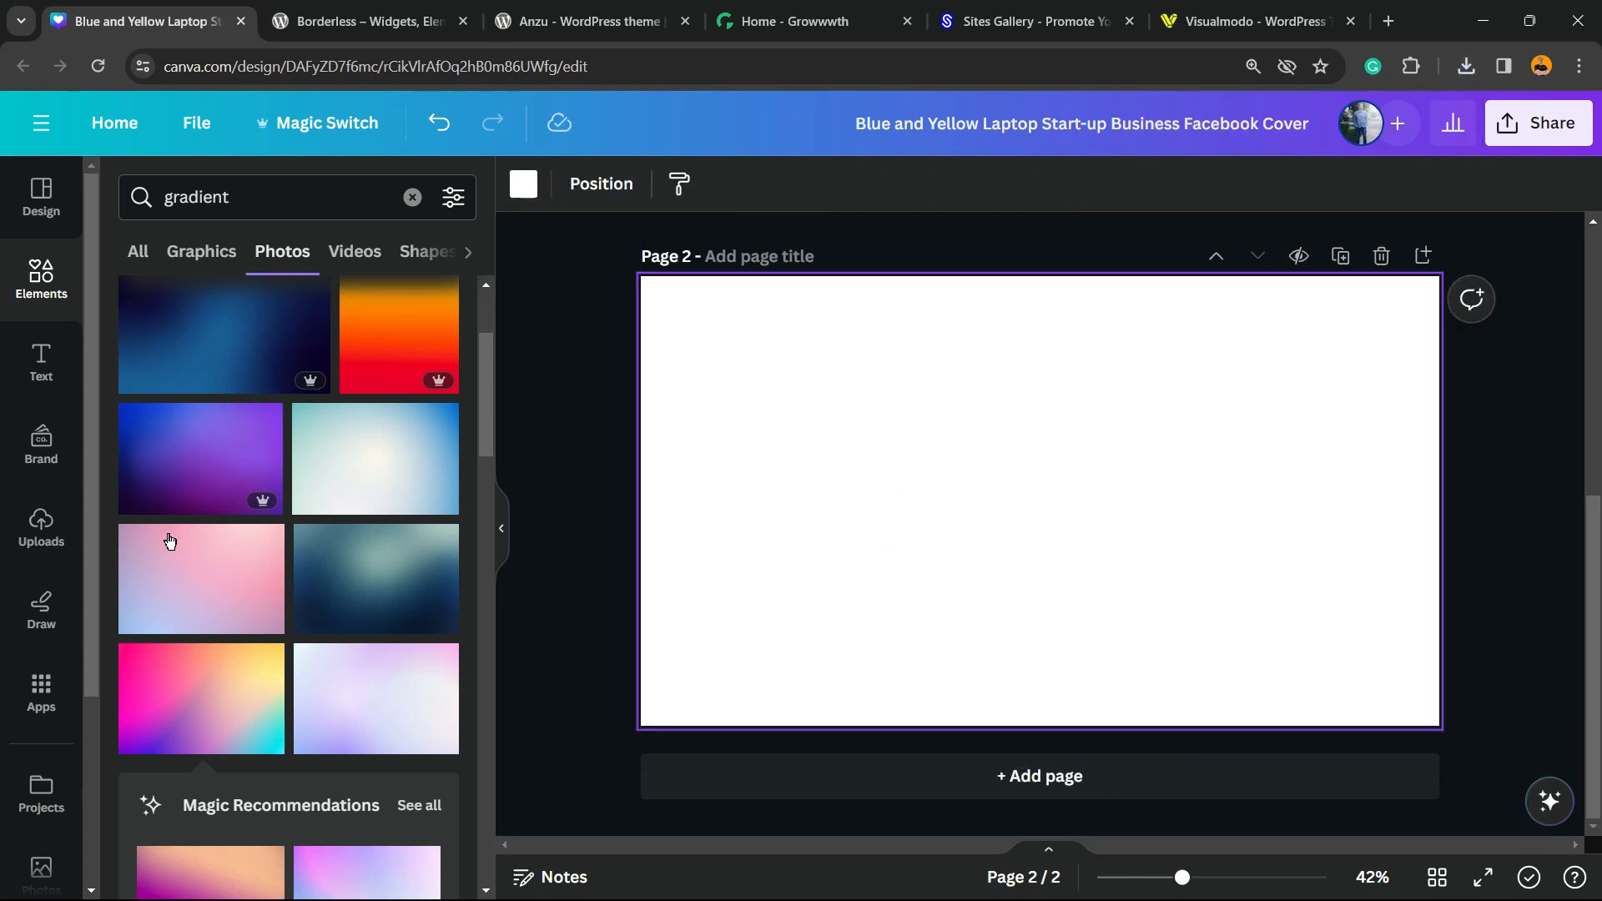
# Step: Upload the exported image "Blue and Yellow Laptop Start-up Business Facebook Cover (1)" from the Downloads folder
pyautogui.scroll(-3, 38, 686)
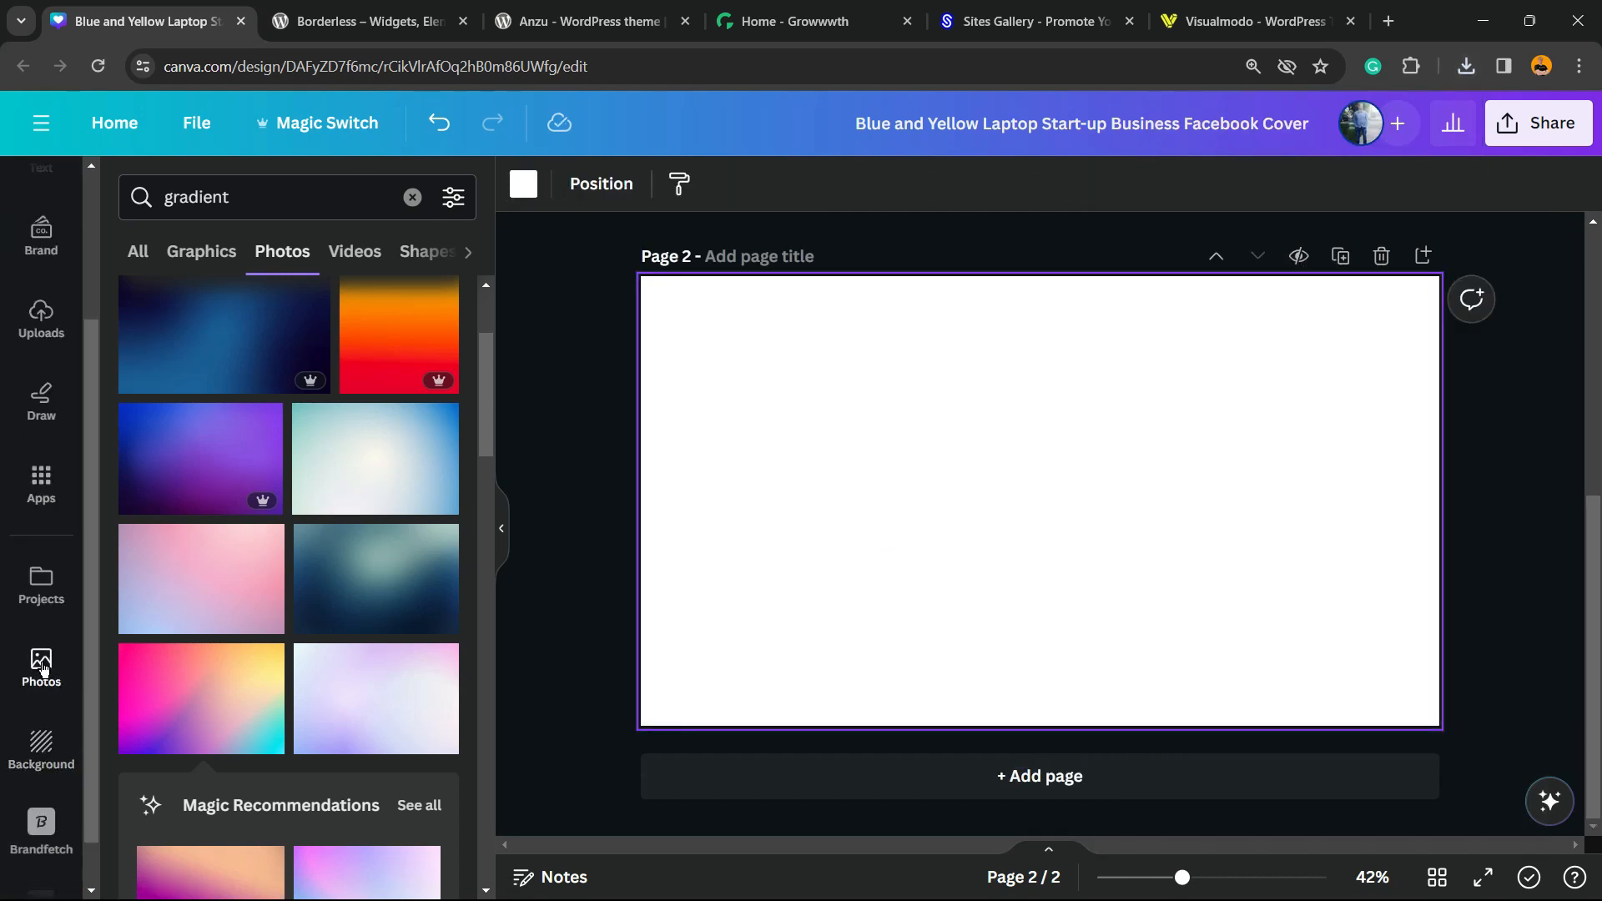
pyautogui.click(41, 317)
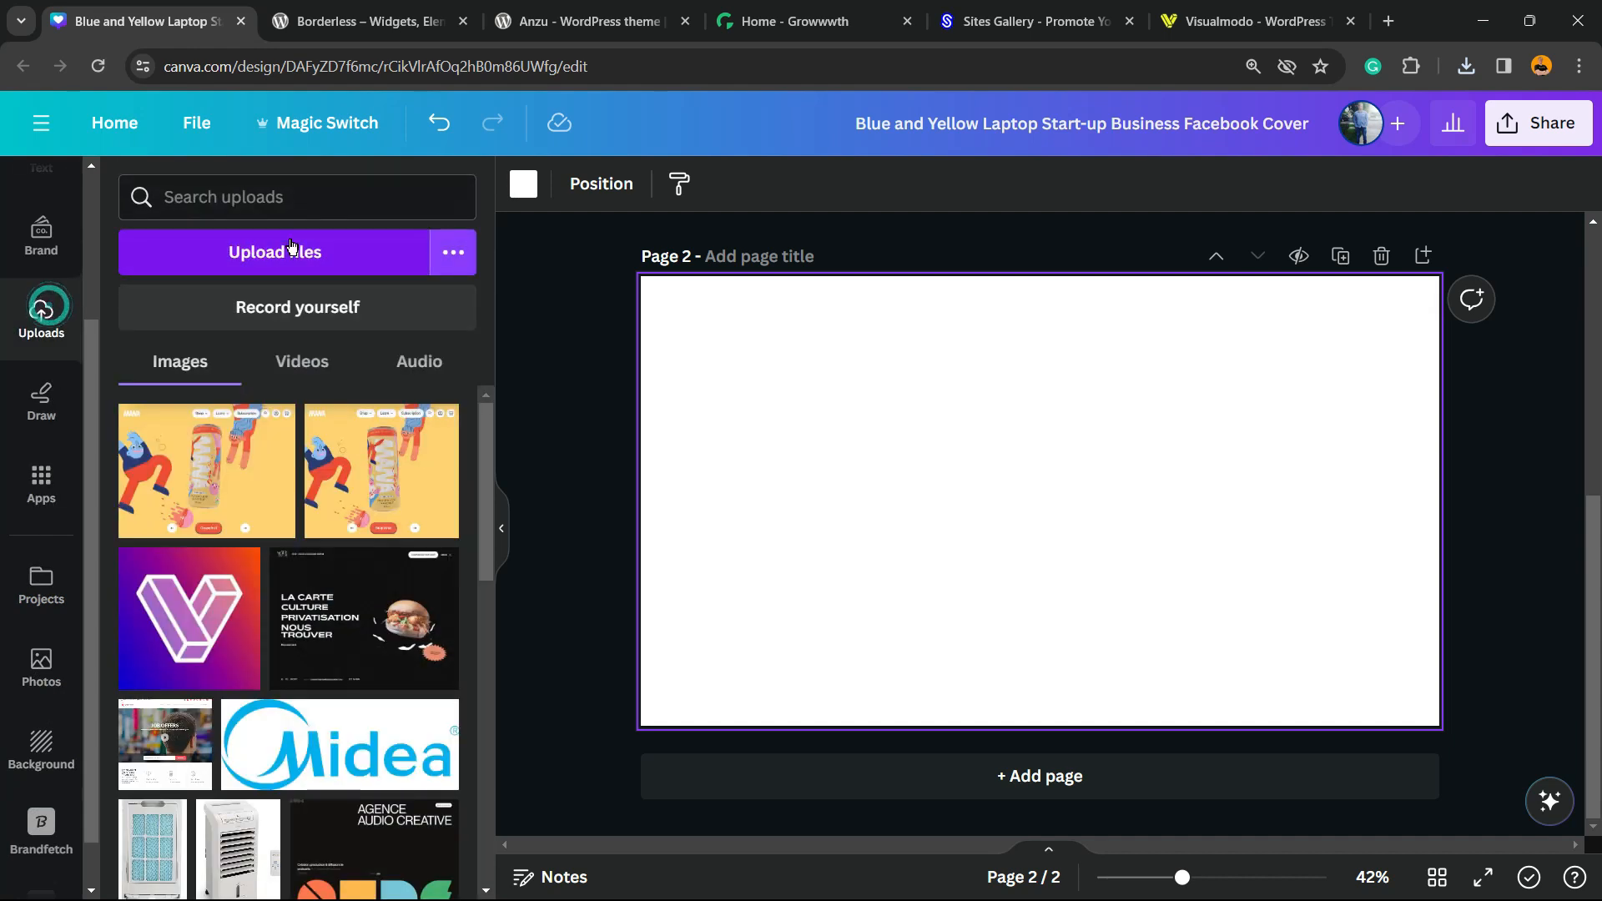
pyautogui.click(306, 254)
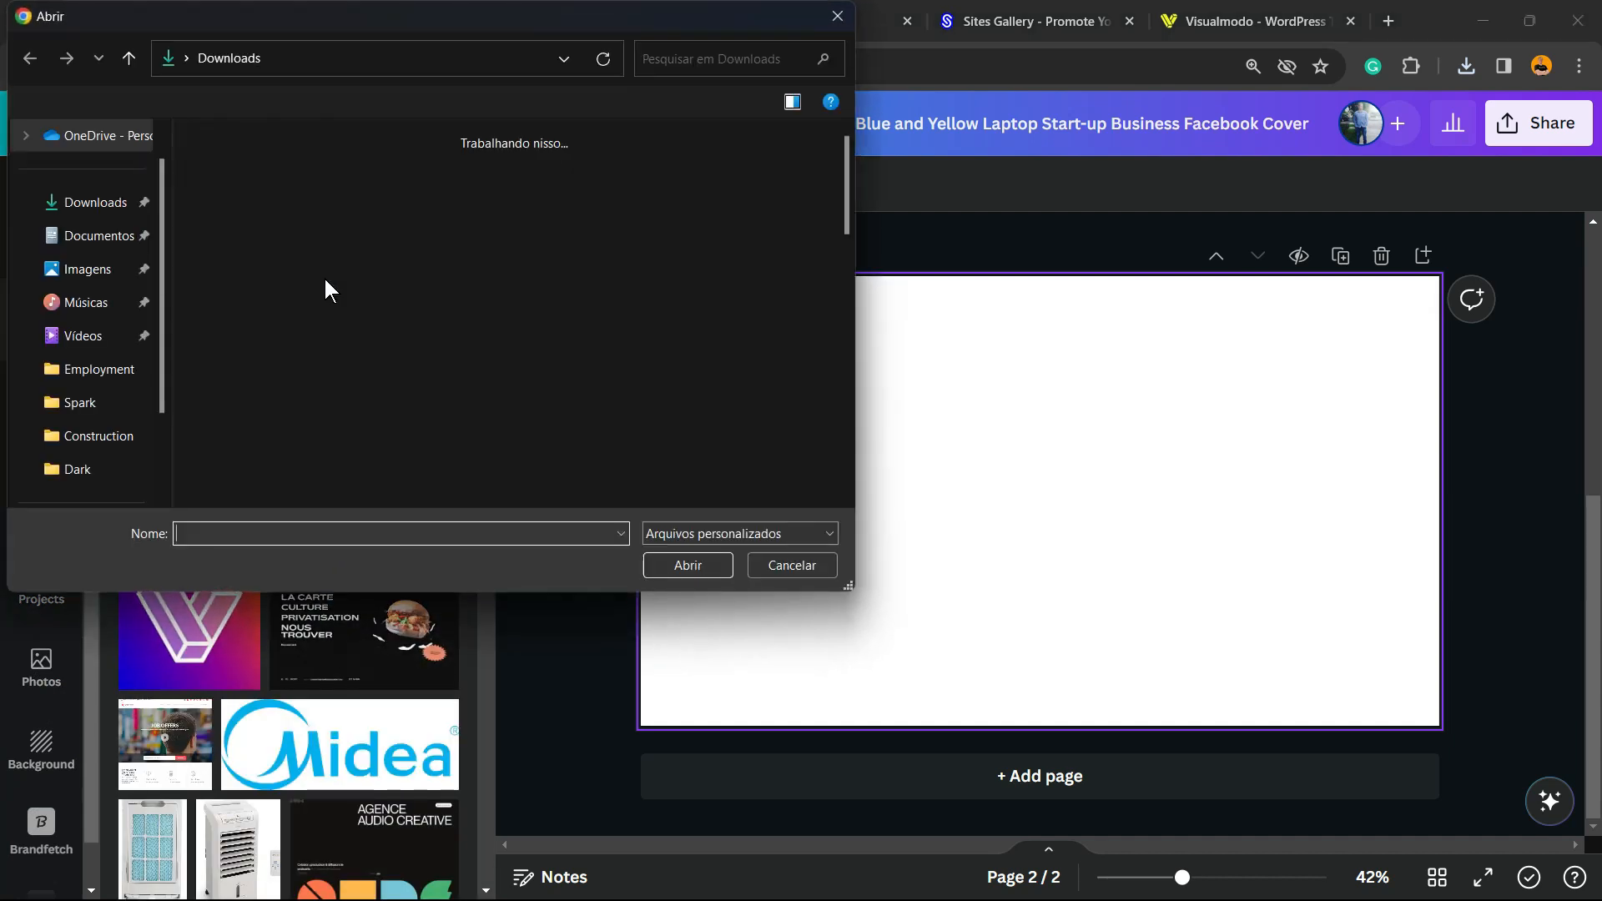
pyautogui.click(280, 247)
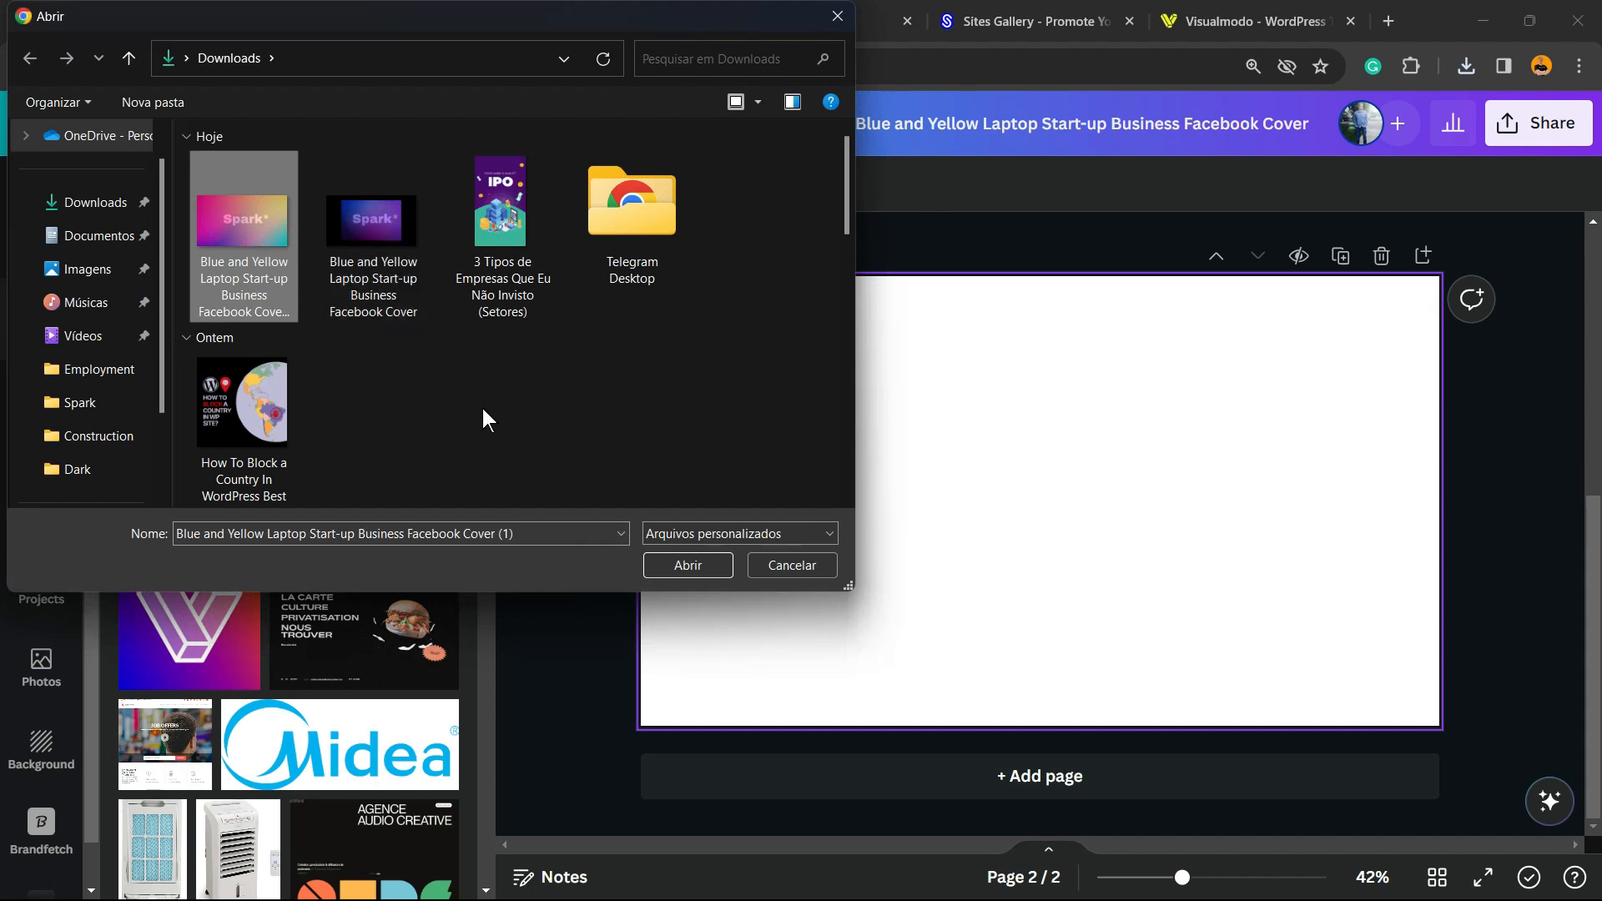
pyautogui.click(654, 564)
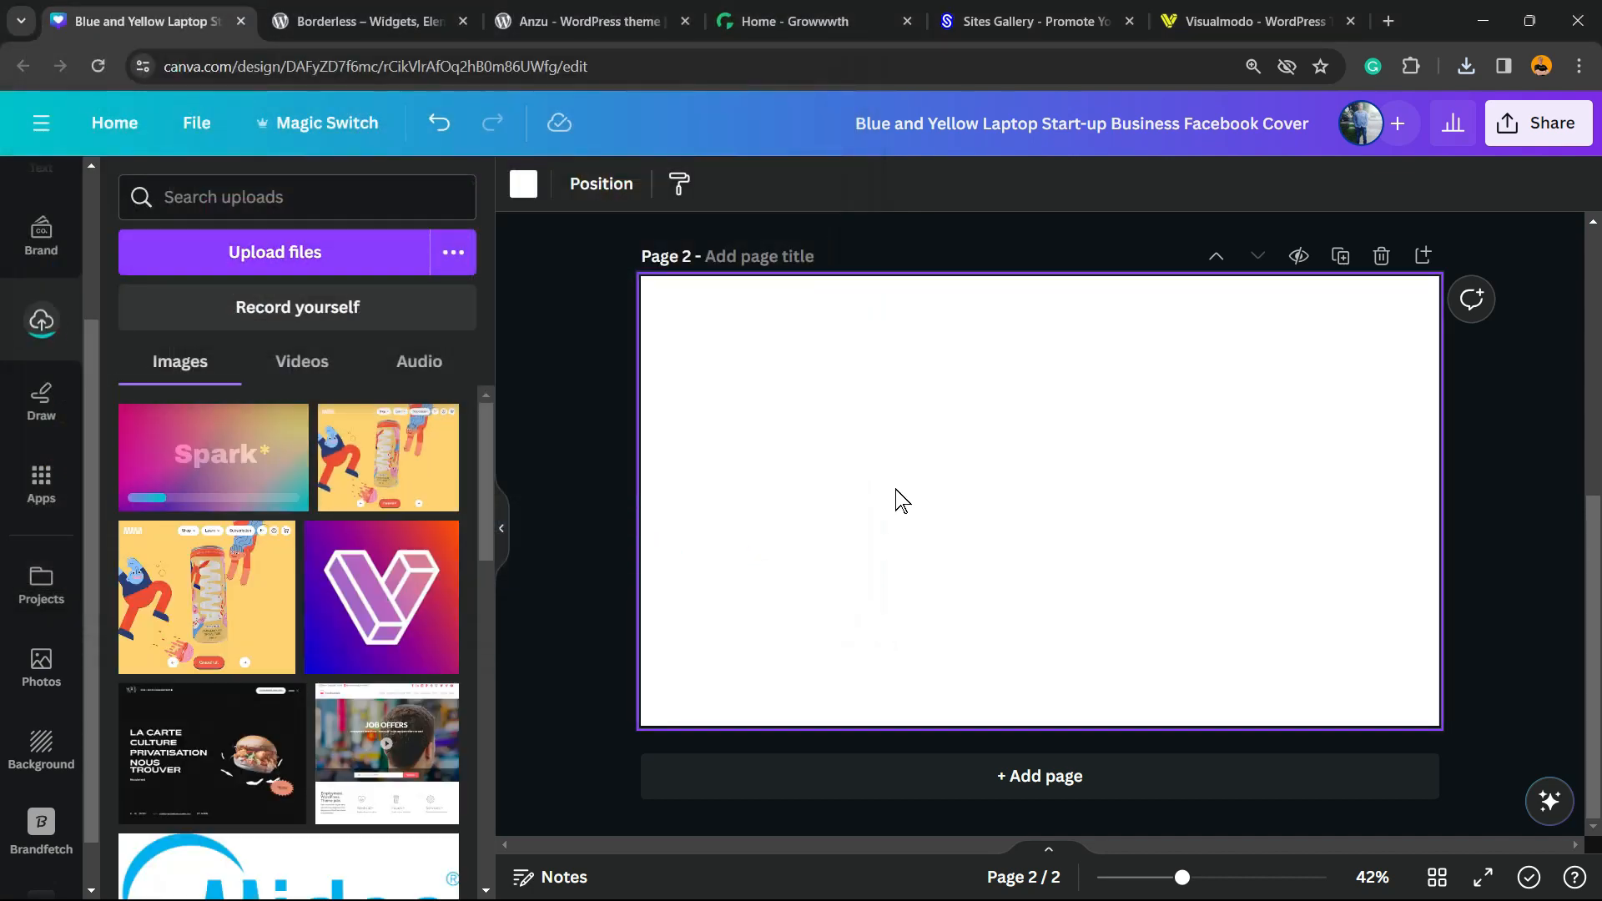
# Step: Place the uploaded gradient Spark image on page 2 and enlarge it to fill the whole page
pyautogui.click(271, 446)
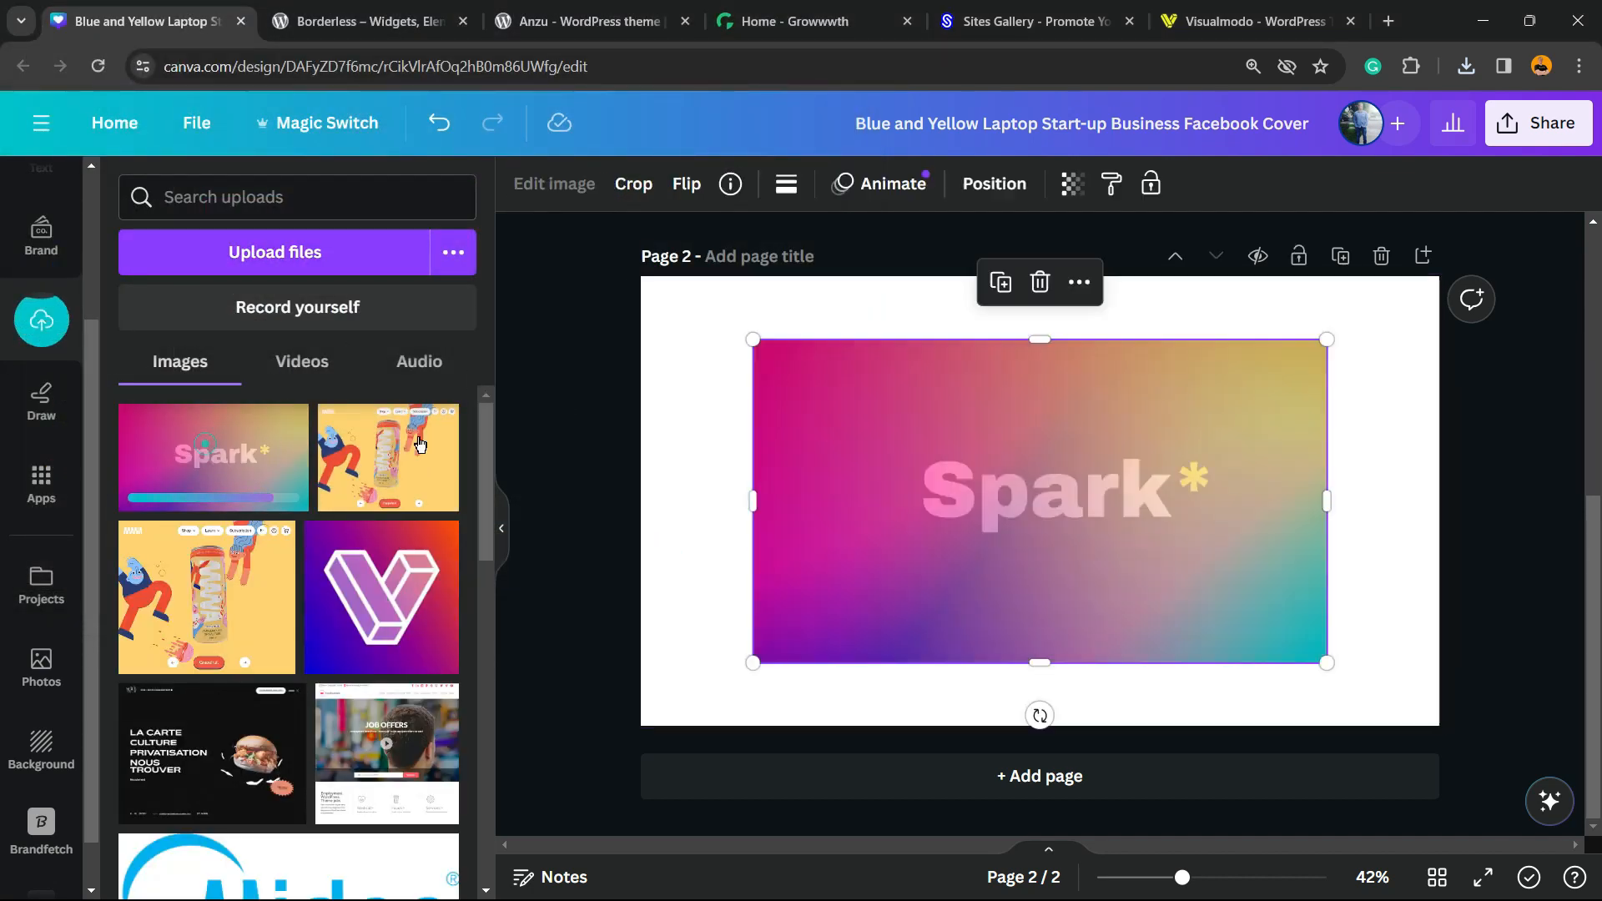
pyautogui.moveTo(761, 665); pyautogui.dragTo(641, 726)
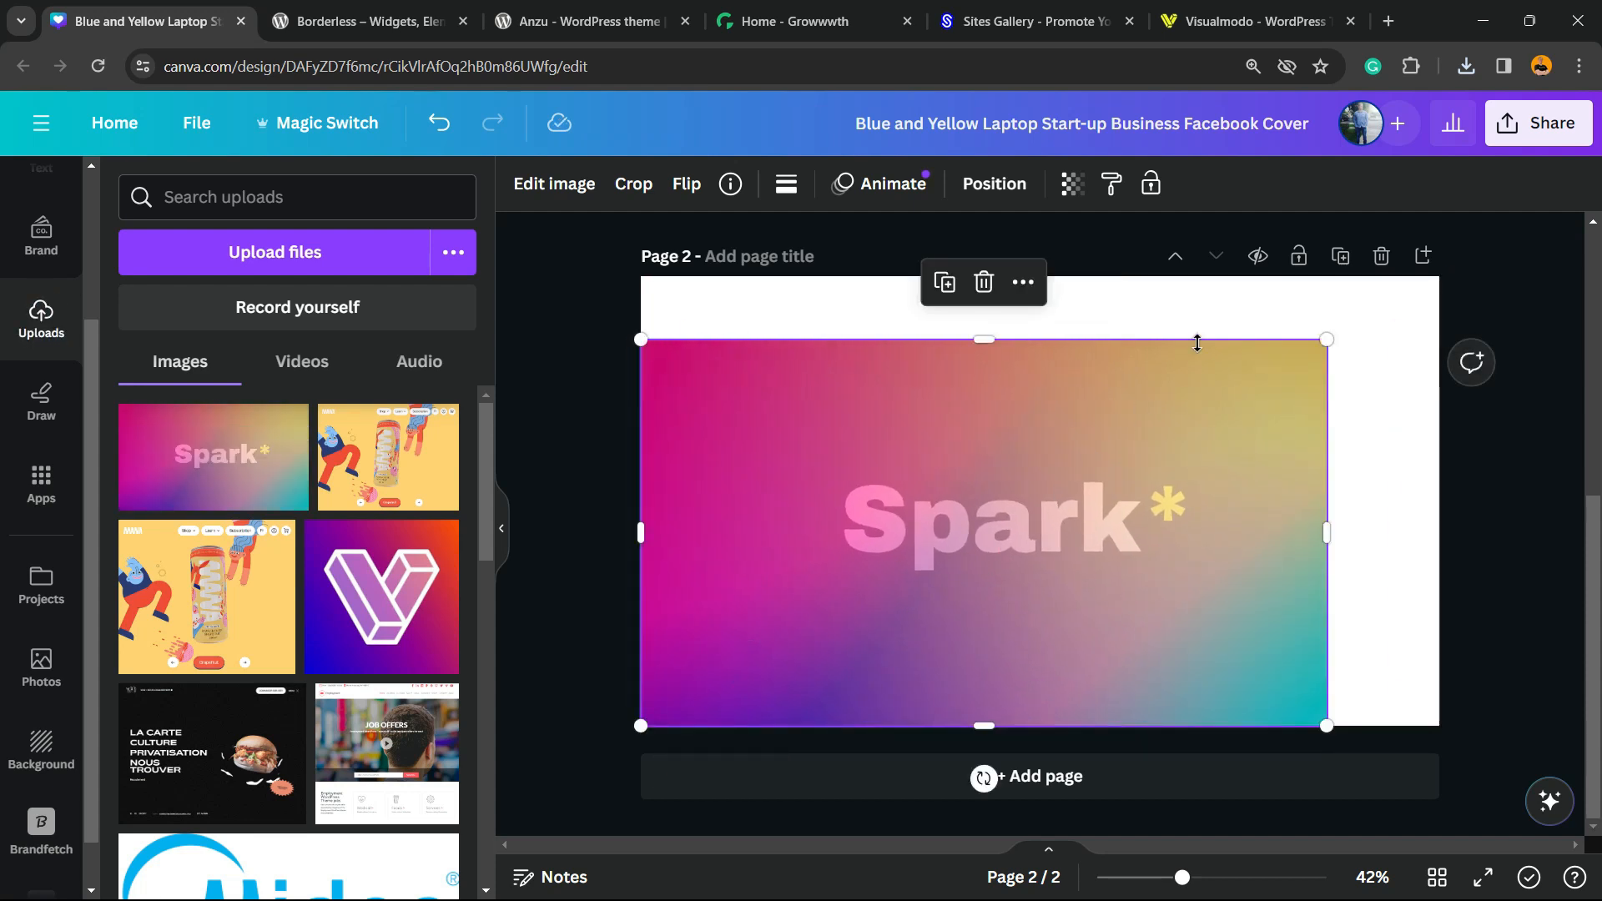
pyautogui.moveTo(1327, 339); pyautogui.dragTo(1439, 276)
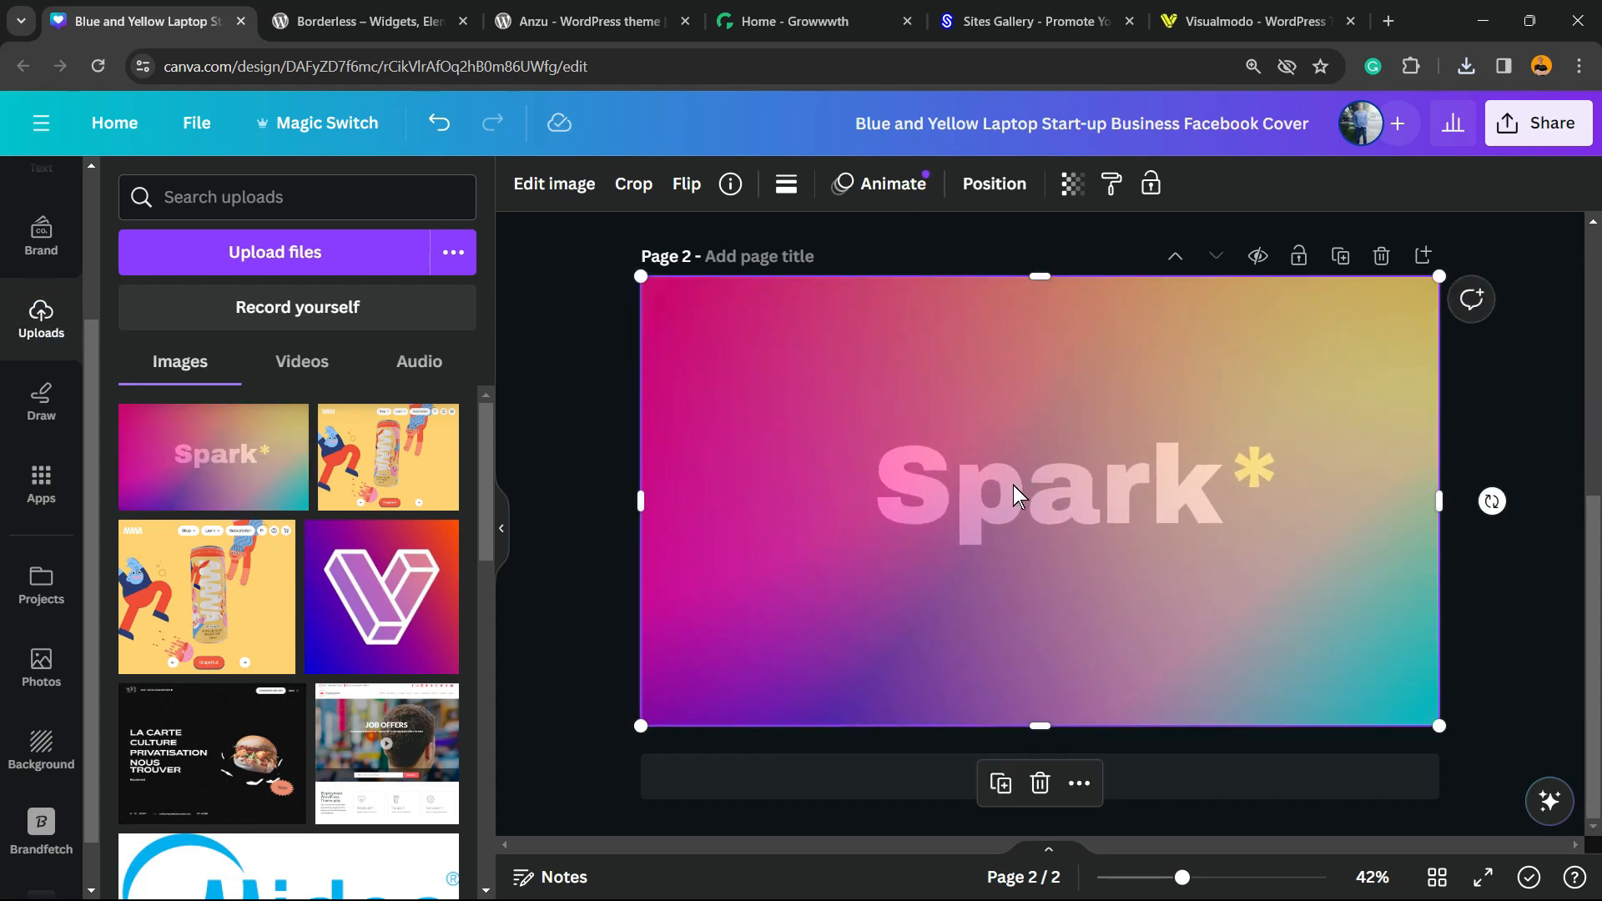
# Step: Remove the background of the Spark image on page 2 with BG Remover
pyautogui.click(541, 184)
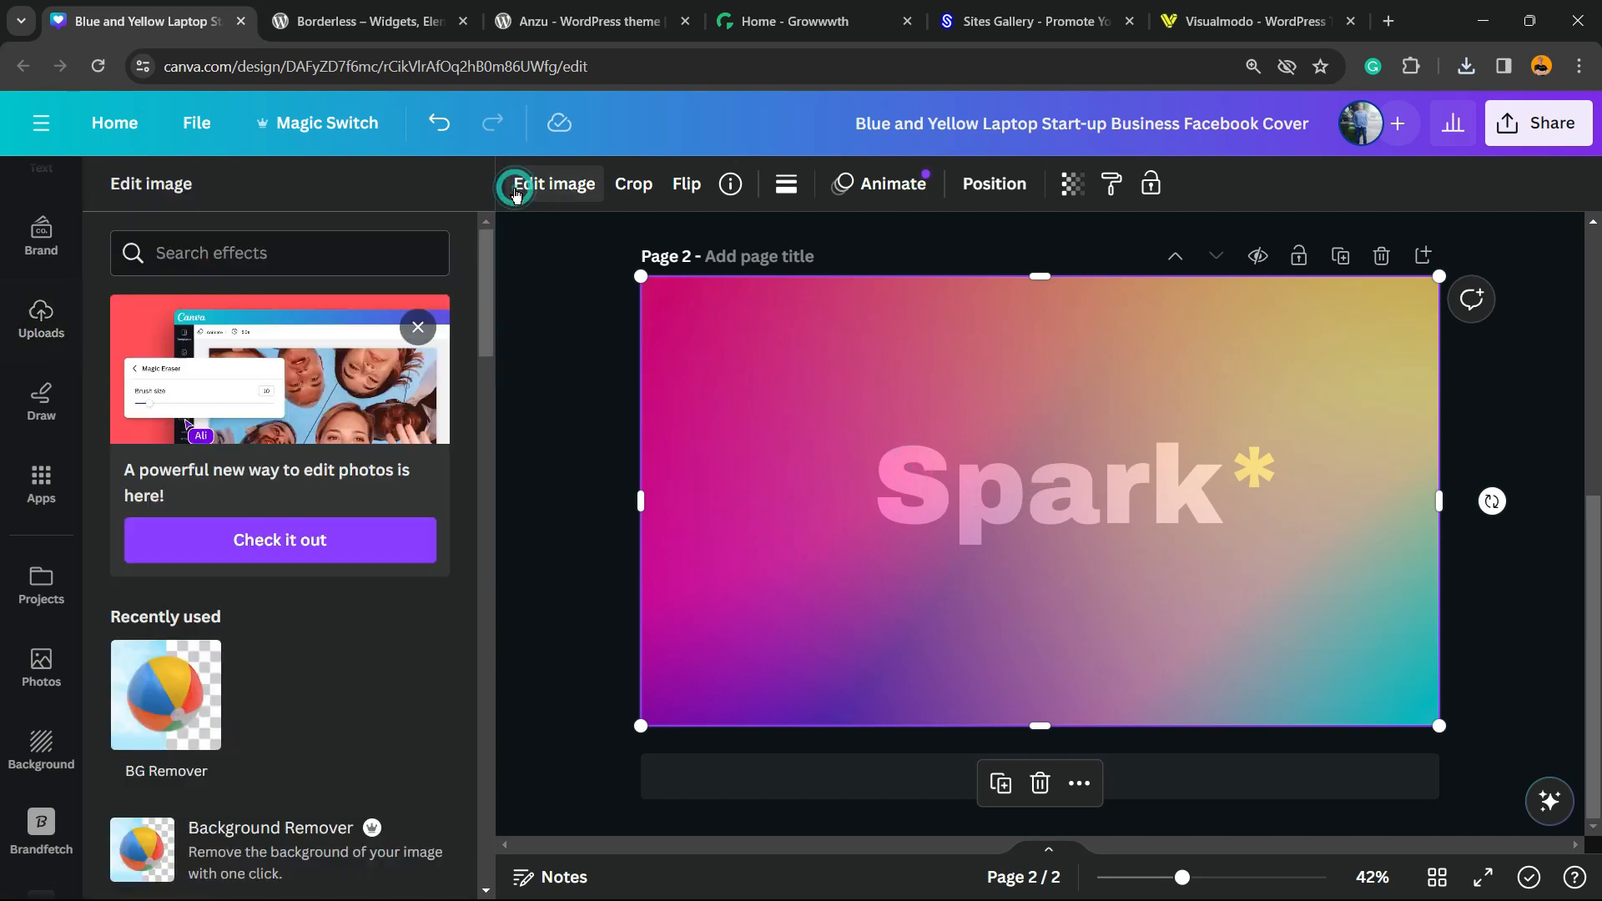
pyautogui.click(166, 695)
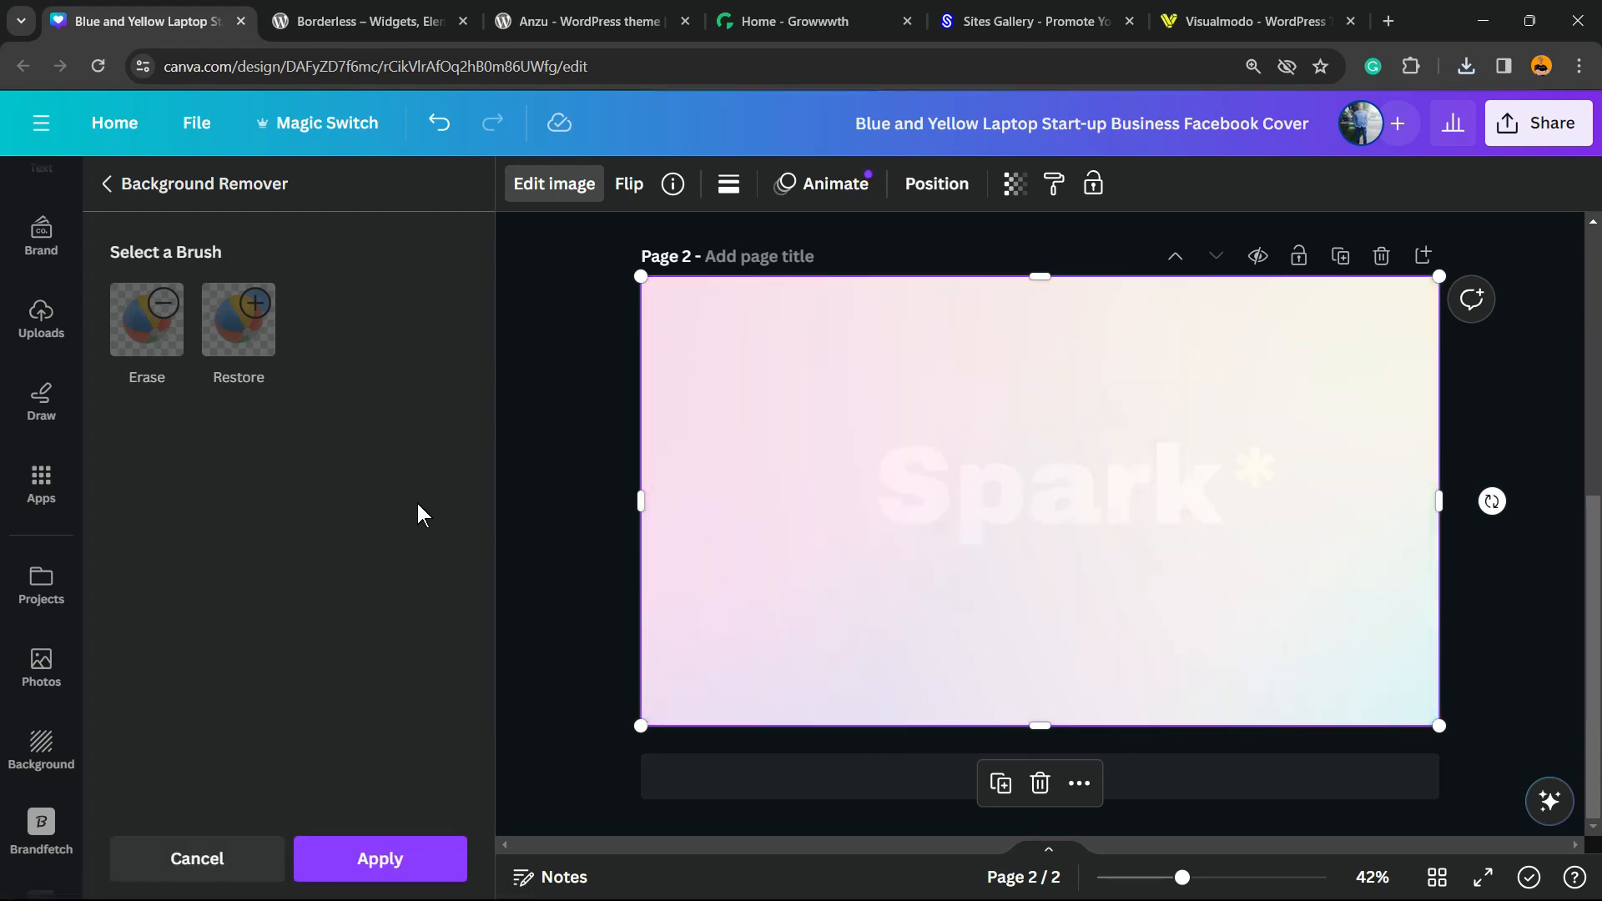
pyautogui.click(976, 477)
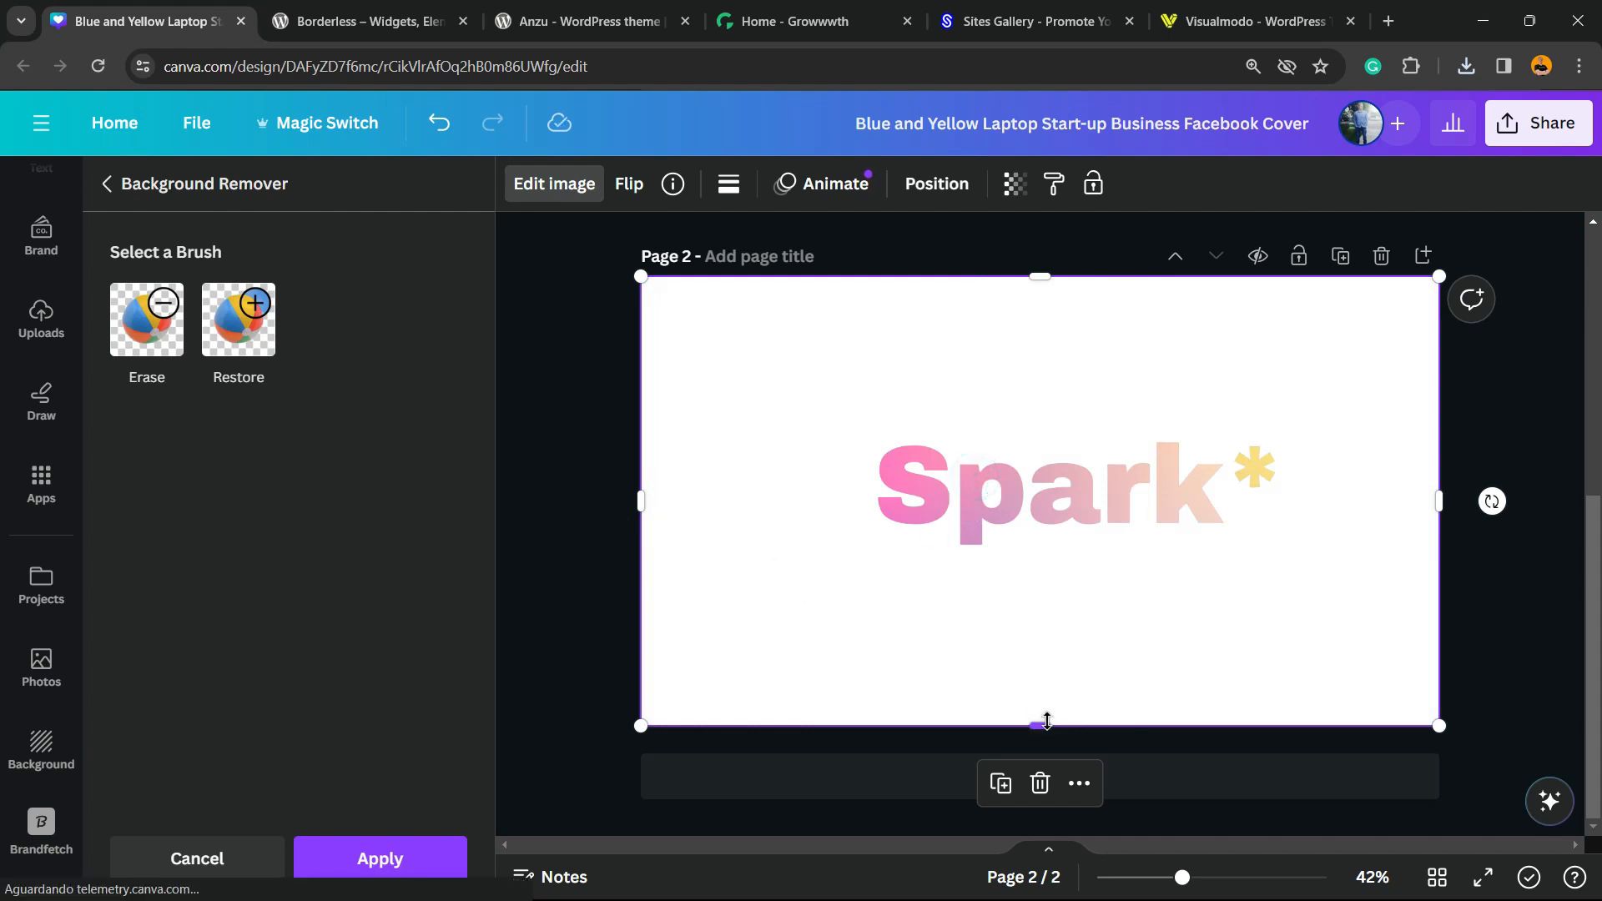
# Step: Crop the Spark image on page 2 on all four sides to fit closely around the lettering
pyautogui.moveTo(1047, 722); pyautogui.dragTo(1043, 566)
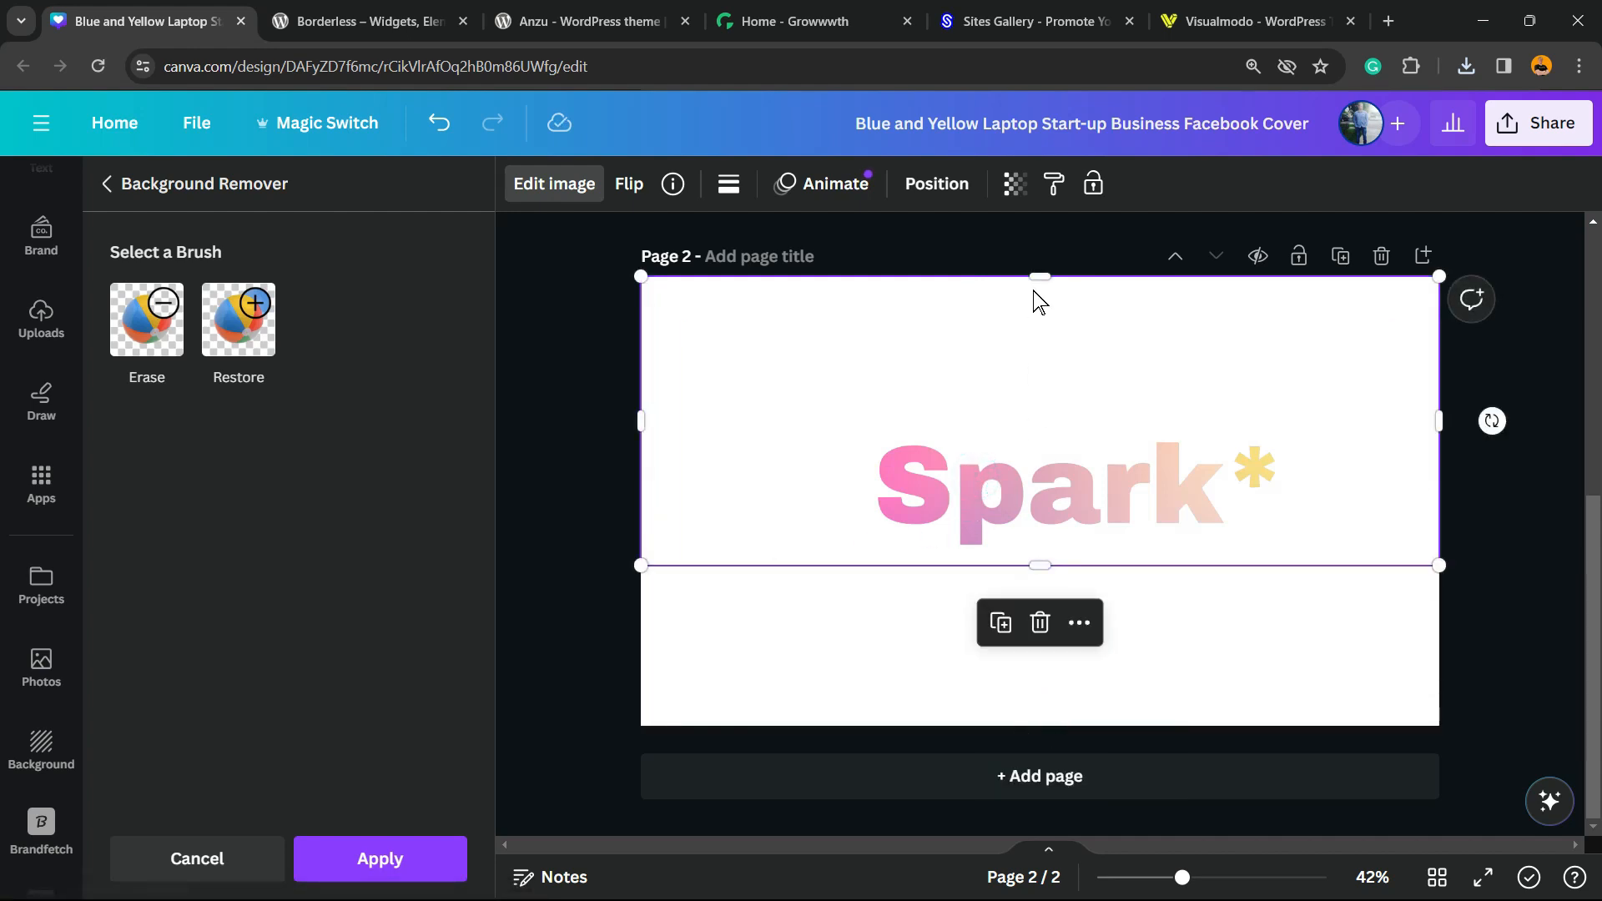
pyautogui.moveTo(1043, 293); pyautogui.dragTo(1049, 451)
pyautogui.moveTo(641, 502); pyautogui.dragTo(865, 501)
pyautogui.moveTo(1439, 490); pyautogui.dragTo(1293, 499)
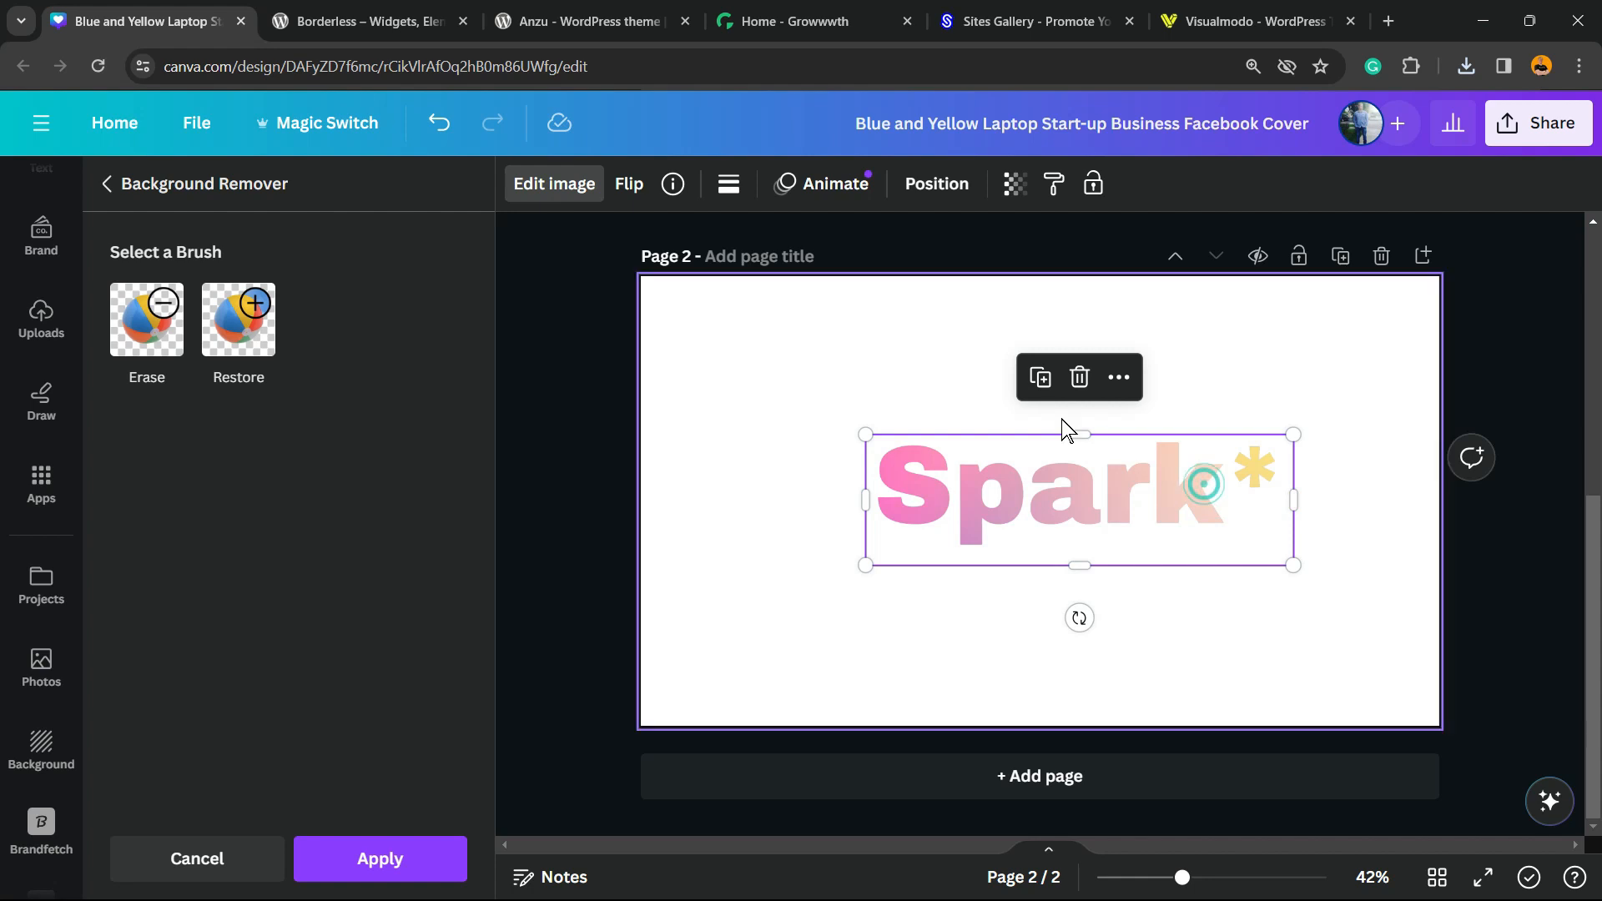
# Step: Replace the original Spark text on page 1 with a copy of the cropped gradient Spark image
pyautogui.scroll(5, 845, 467)
pyautogui.click(939, 487)
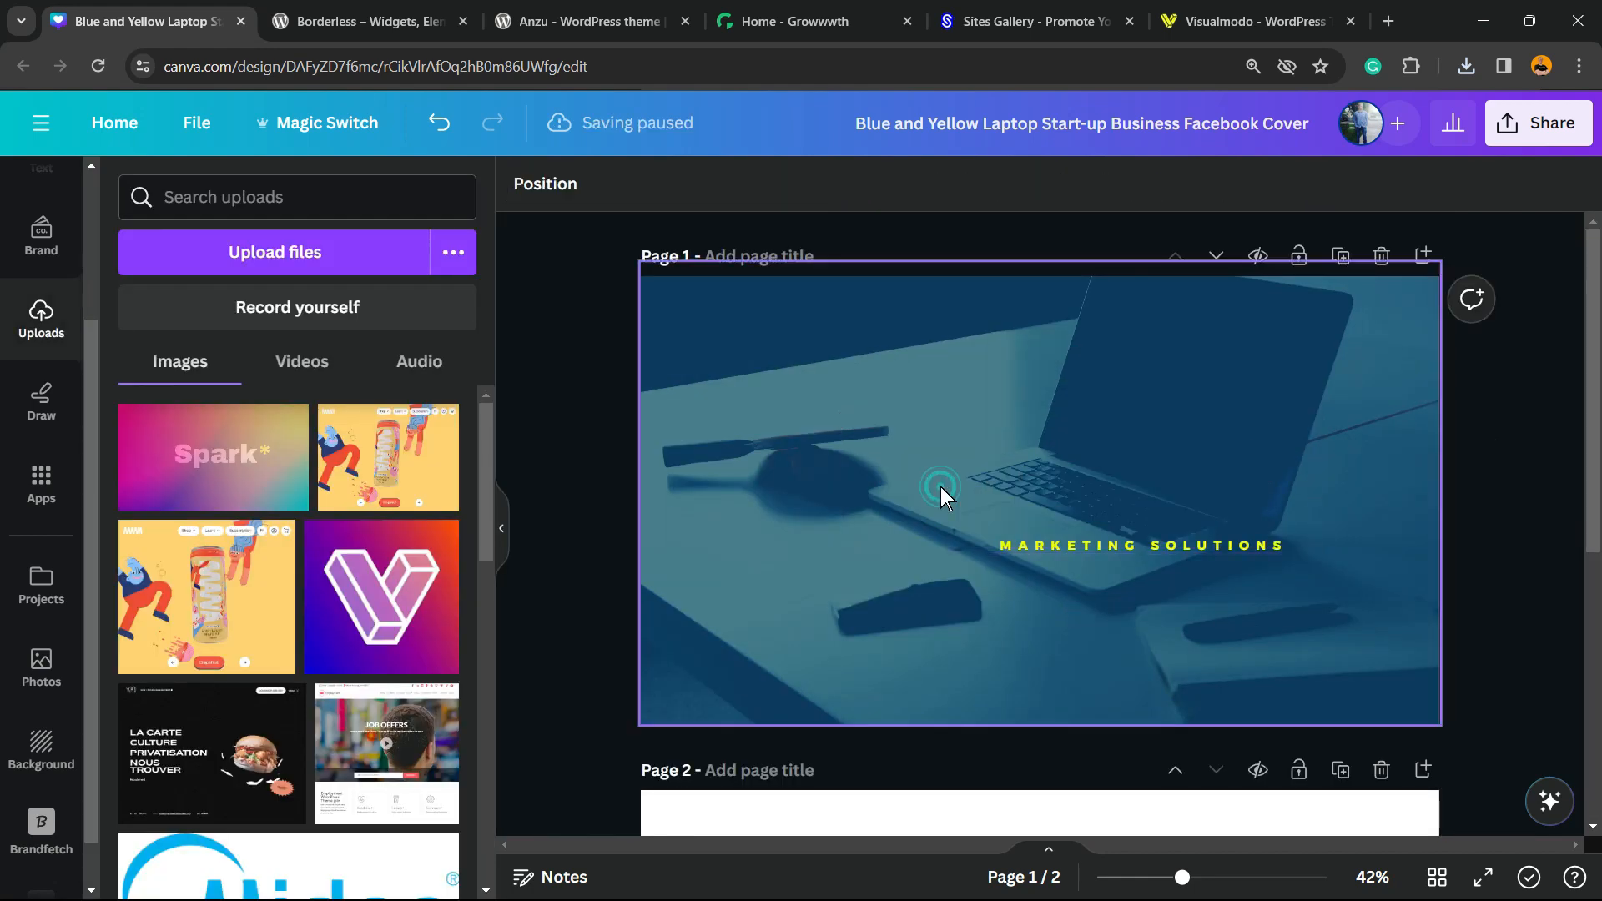
pyautogui.click(939, 487)
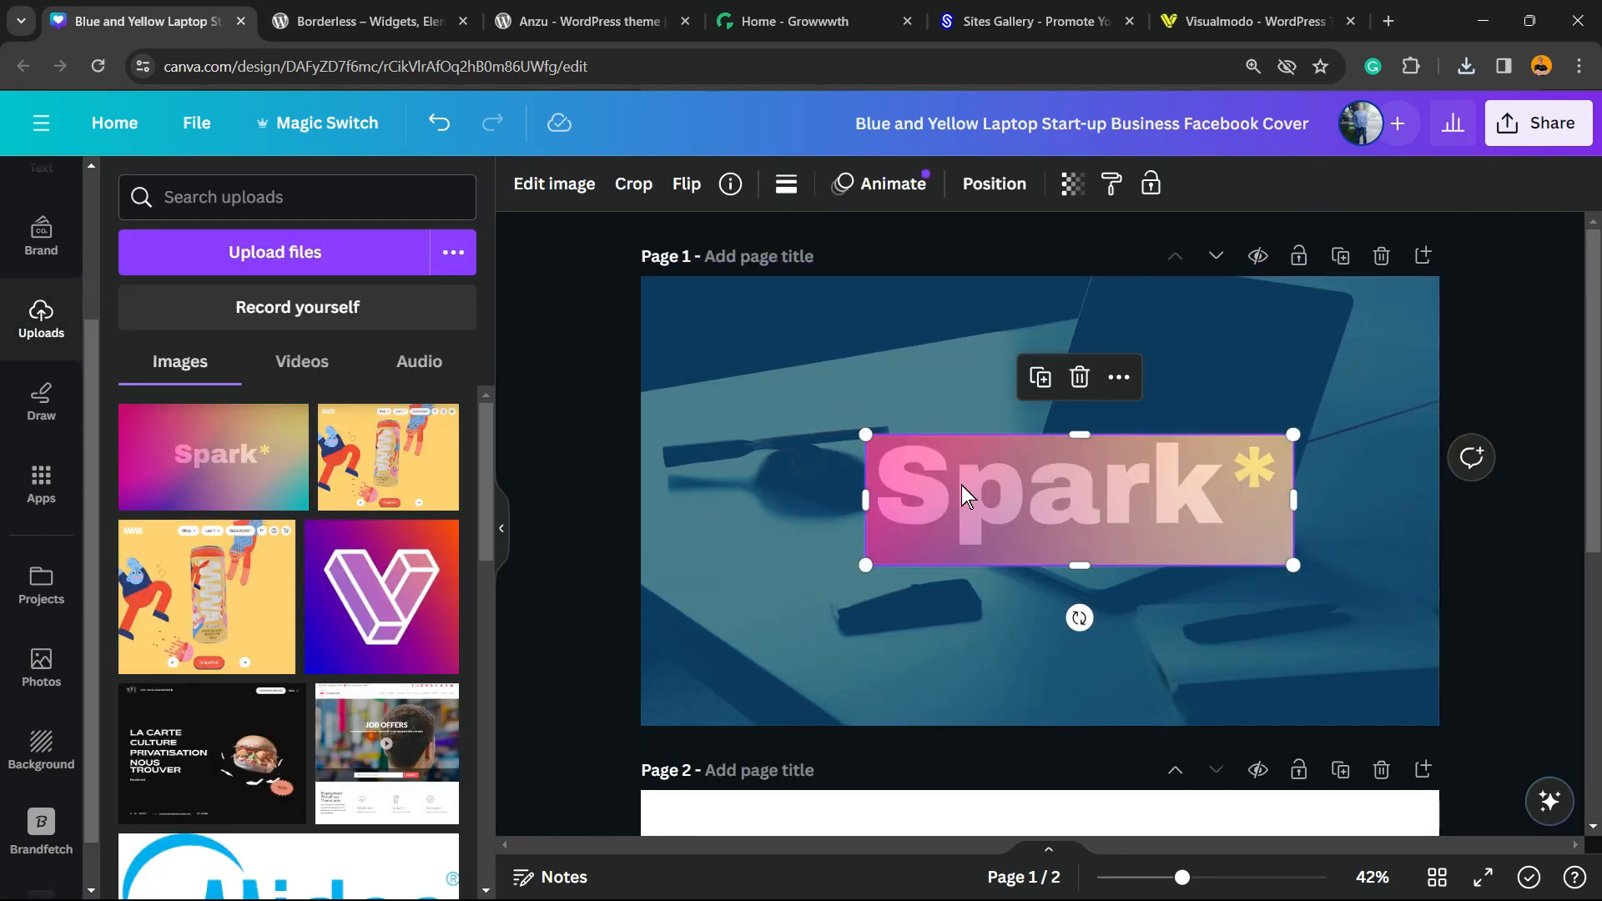
pyautogui.click(669, 508)
pyautogui.click(951, 478)
# Step: Remove the background of the Spark image on page 1 with BG Remover, leaving only the gradient lettering
pyautogui.click(552, 185)
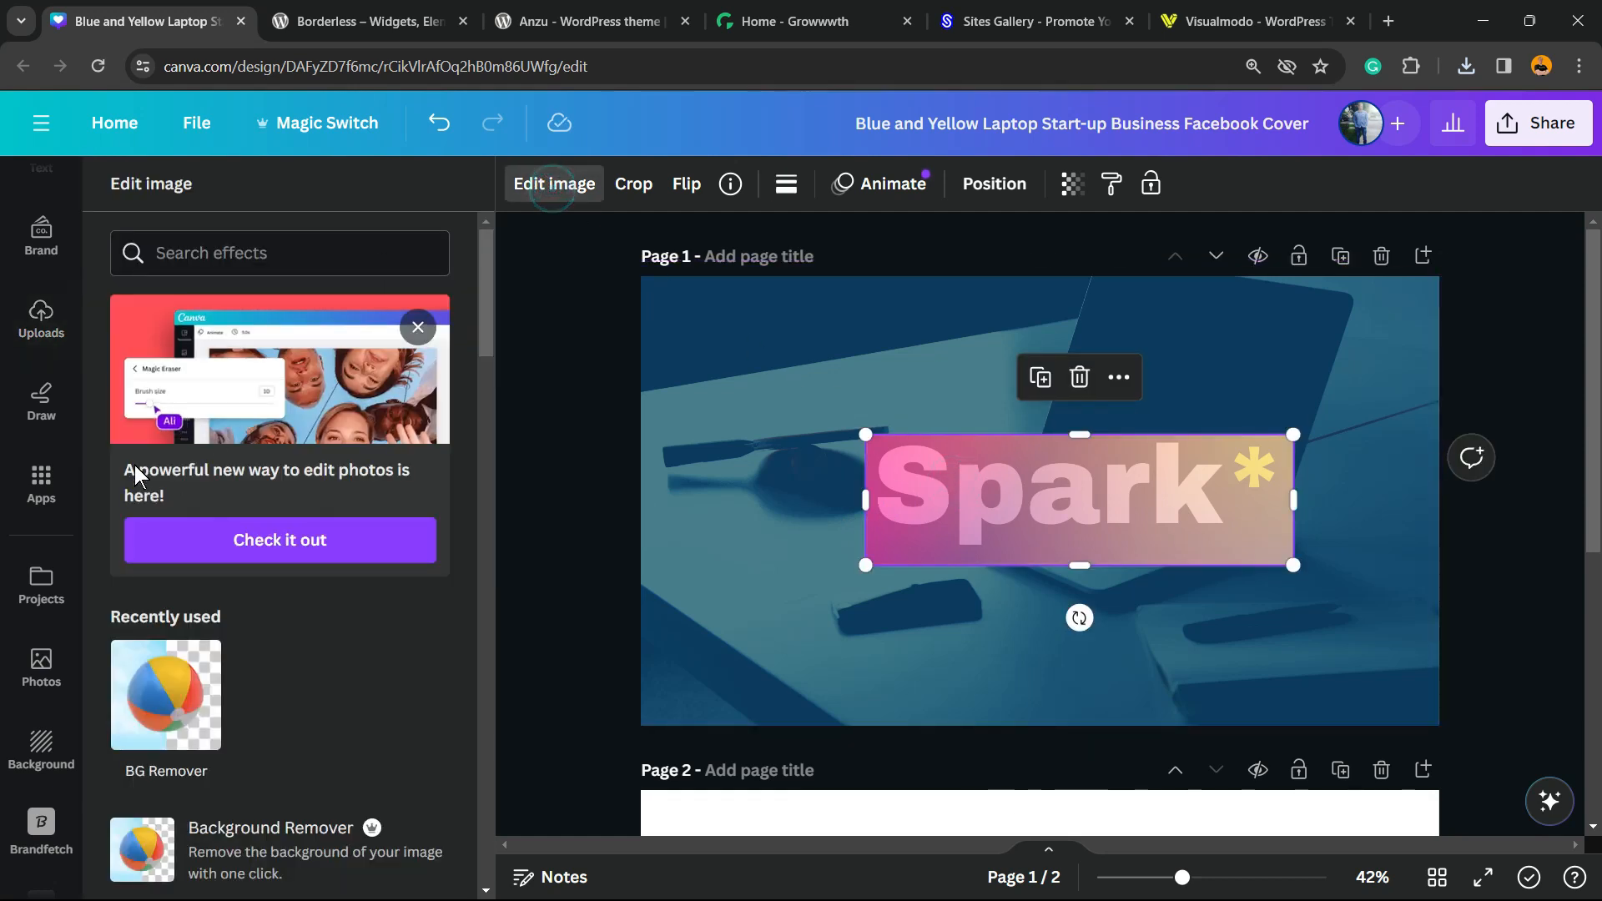
pyautogui.click(166, 695)
pyautogui.scroll(-5, 918, 546)
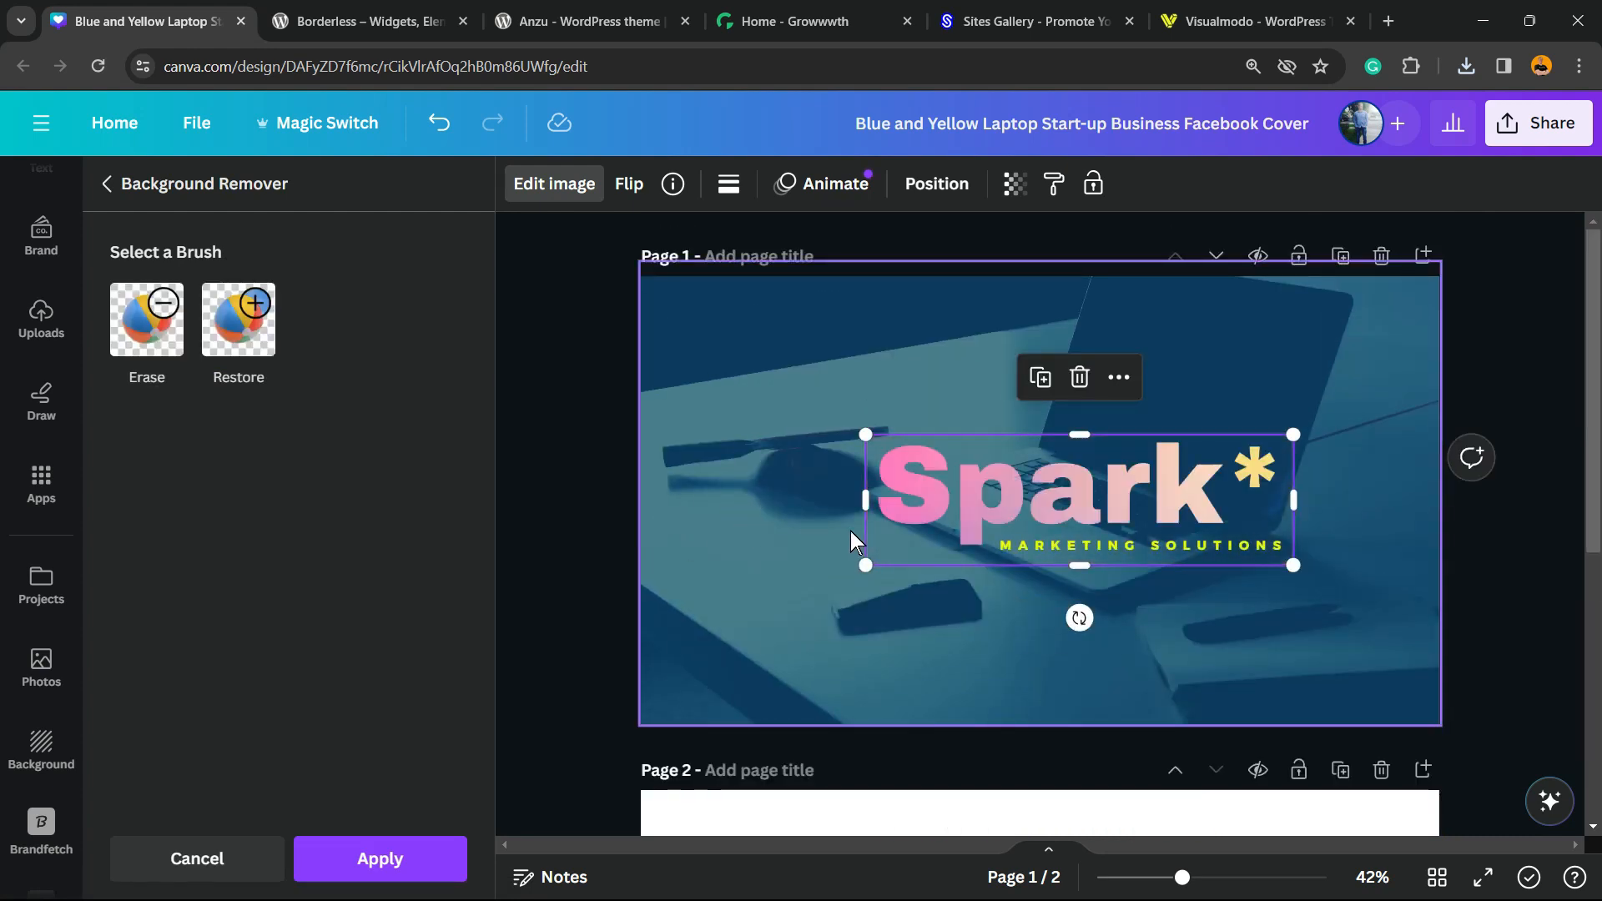
pyautogui.click(745, 589)
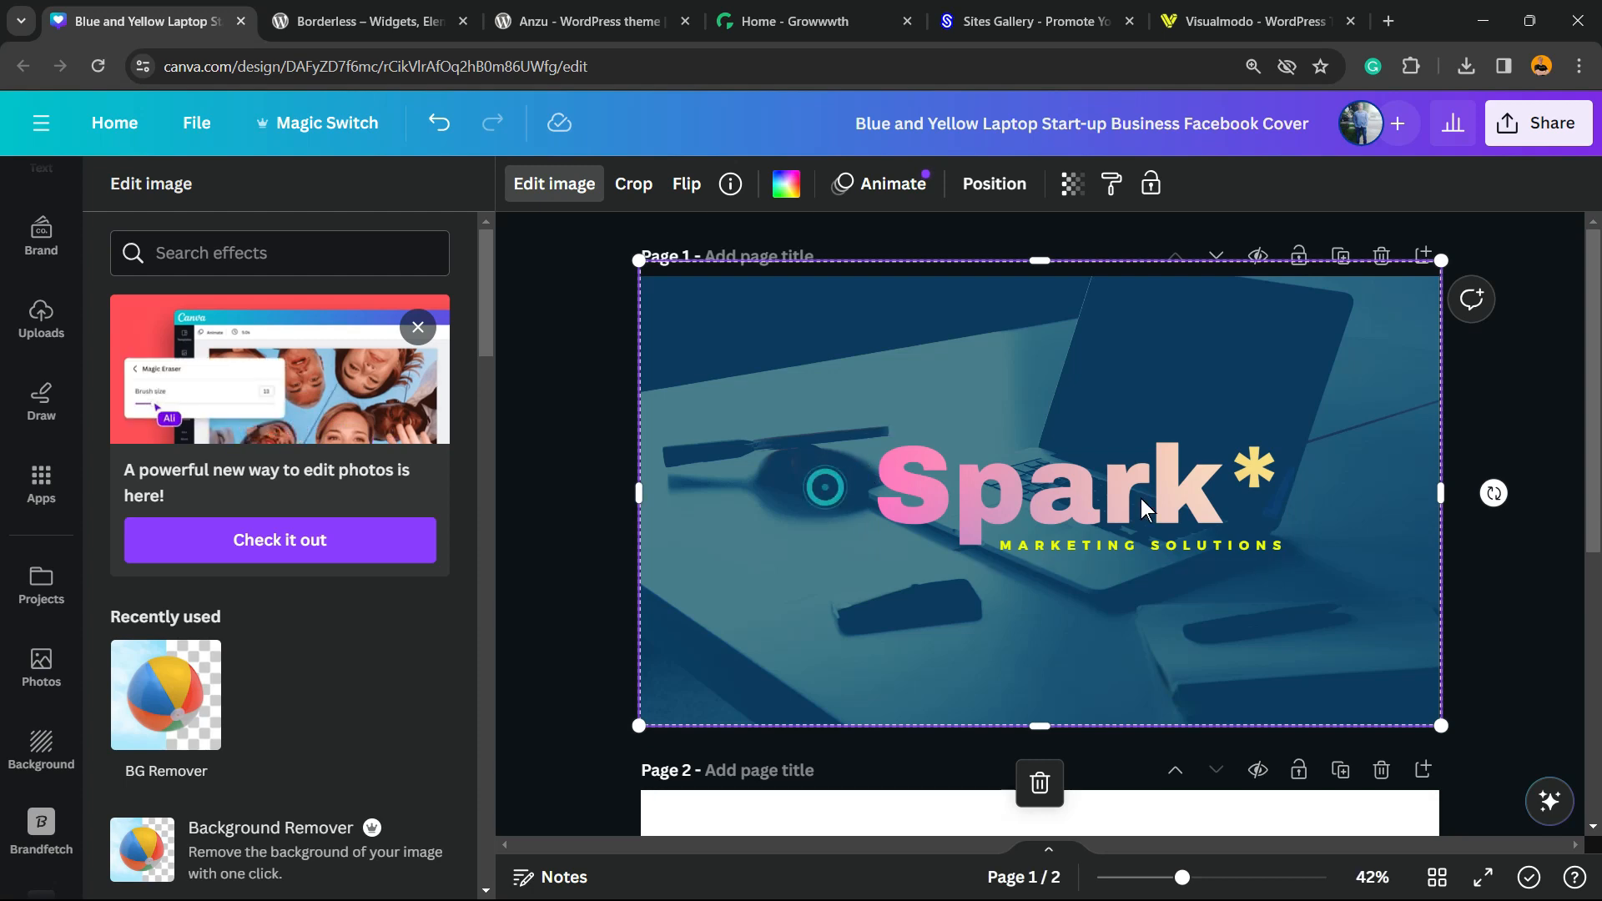
pyautogui.click(942, 487)
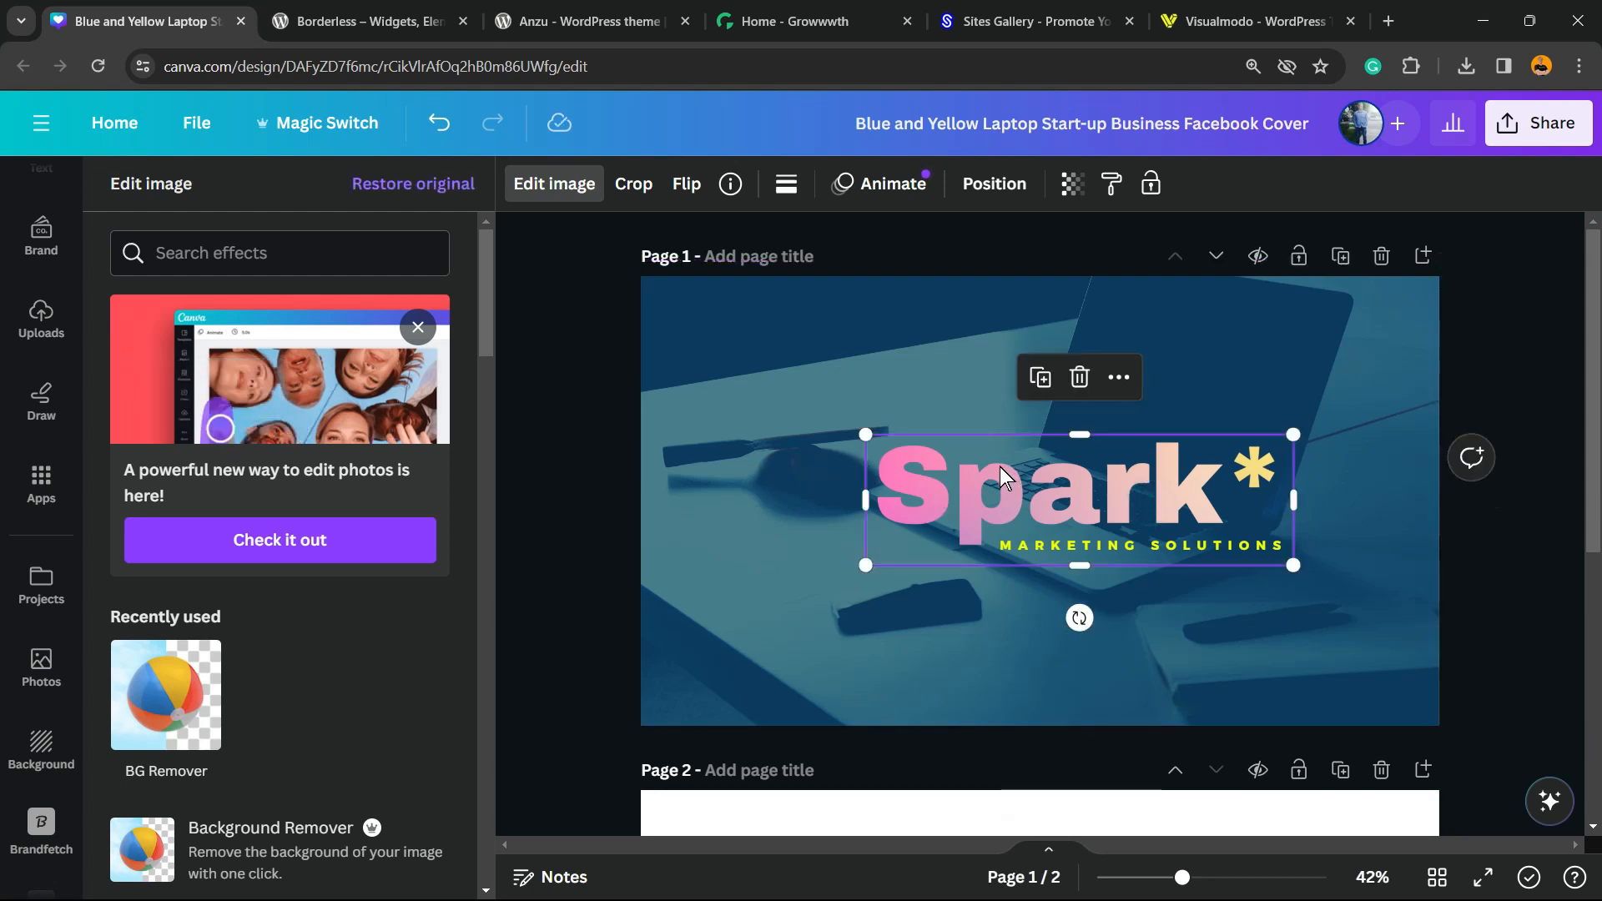
# Step: Look through the open Borderless plugin, Anzu theme, Growwwth, Sites Gallery and Visualmodo websites
pyautogui.click(367, 20)
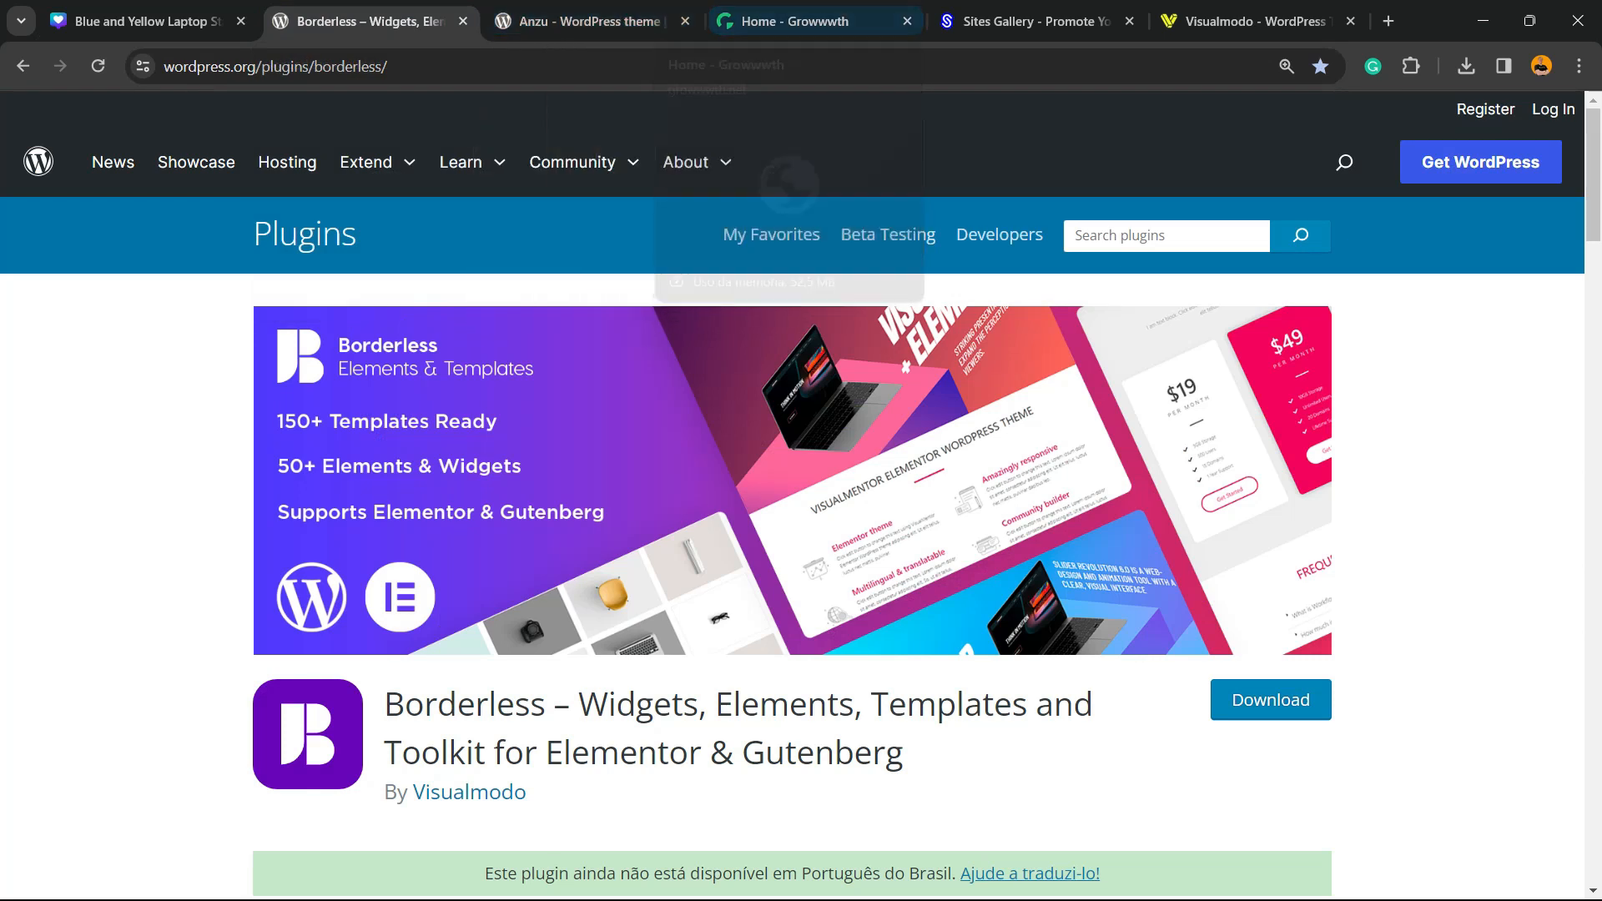
pyautogui.click(593, 20)
pyautogui.click(734, 21)
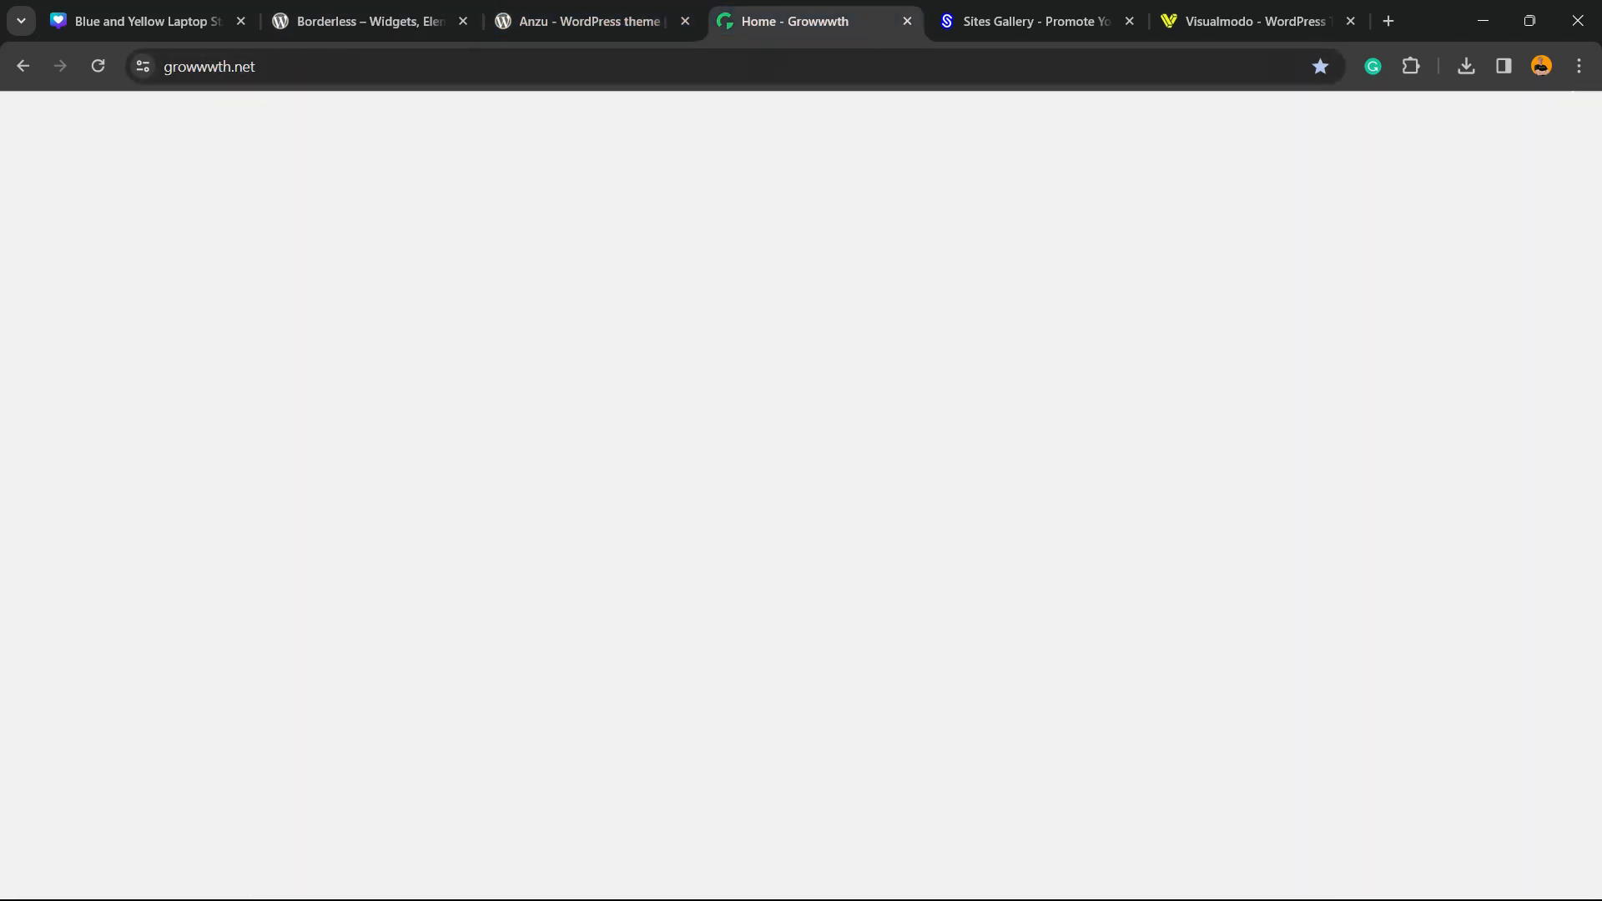
pyautogui.scroll(-15, 443, 364)
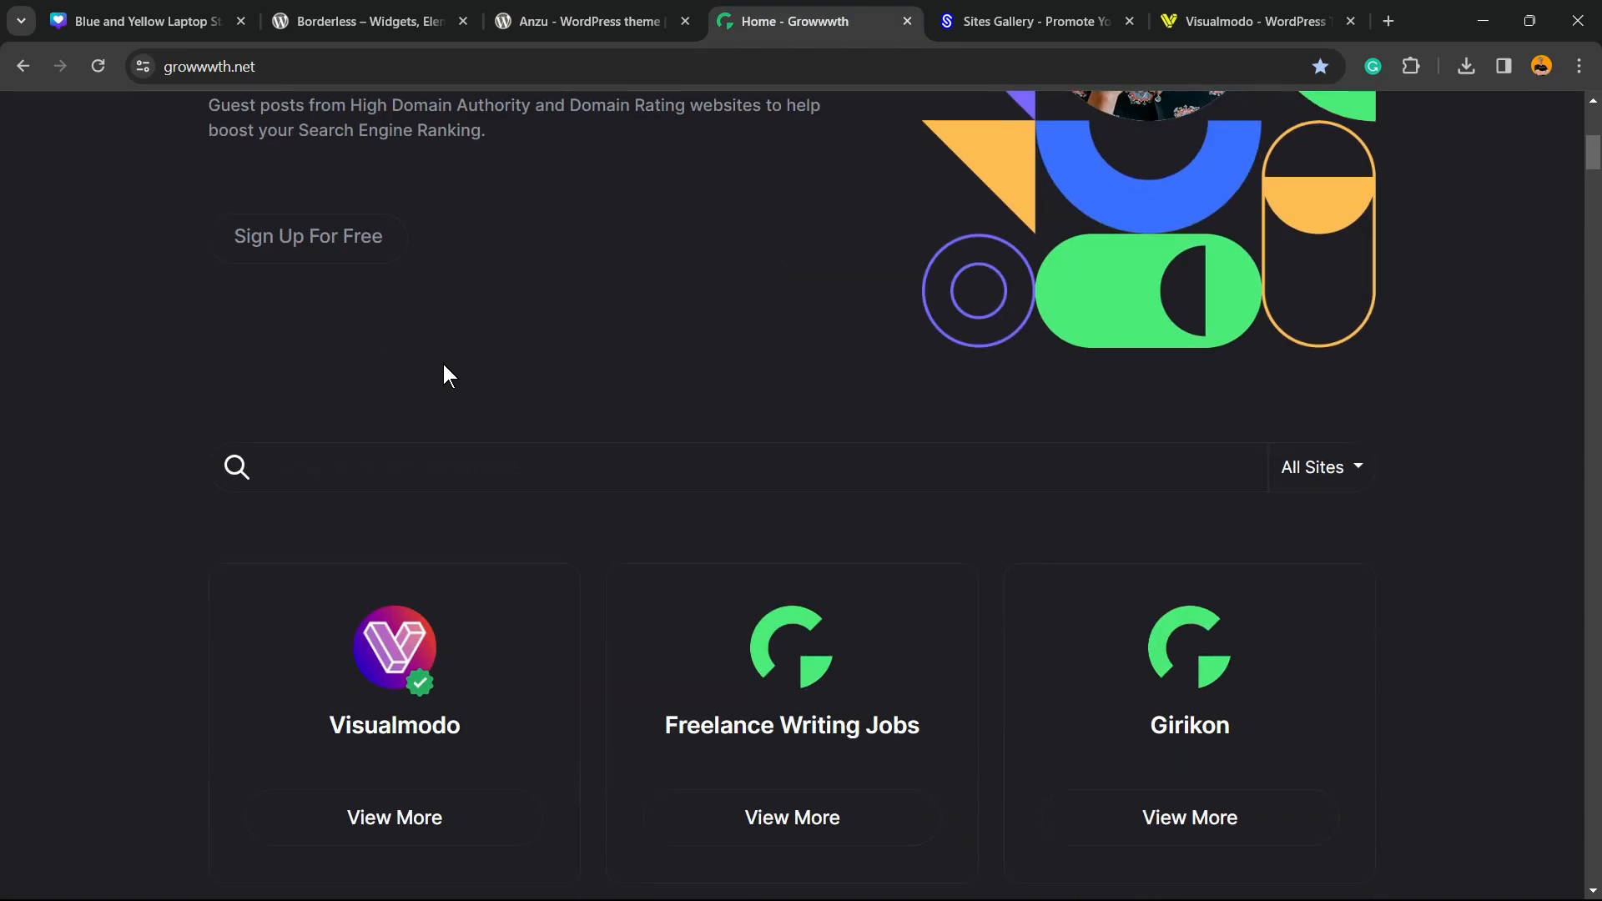
pyautogui.scroll(-6, 444, 366)
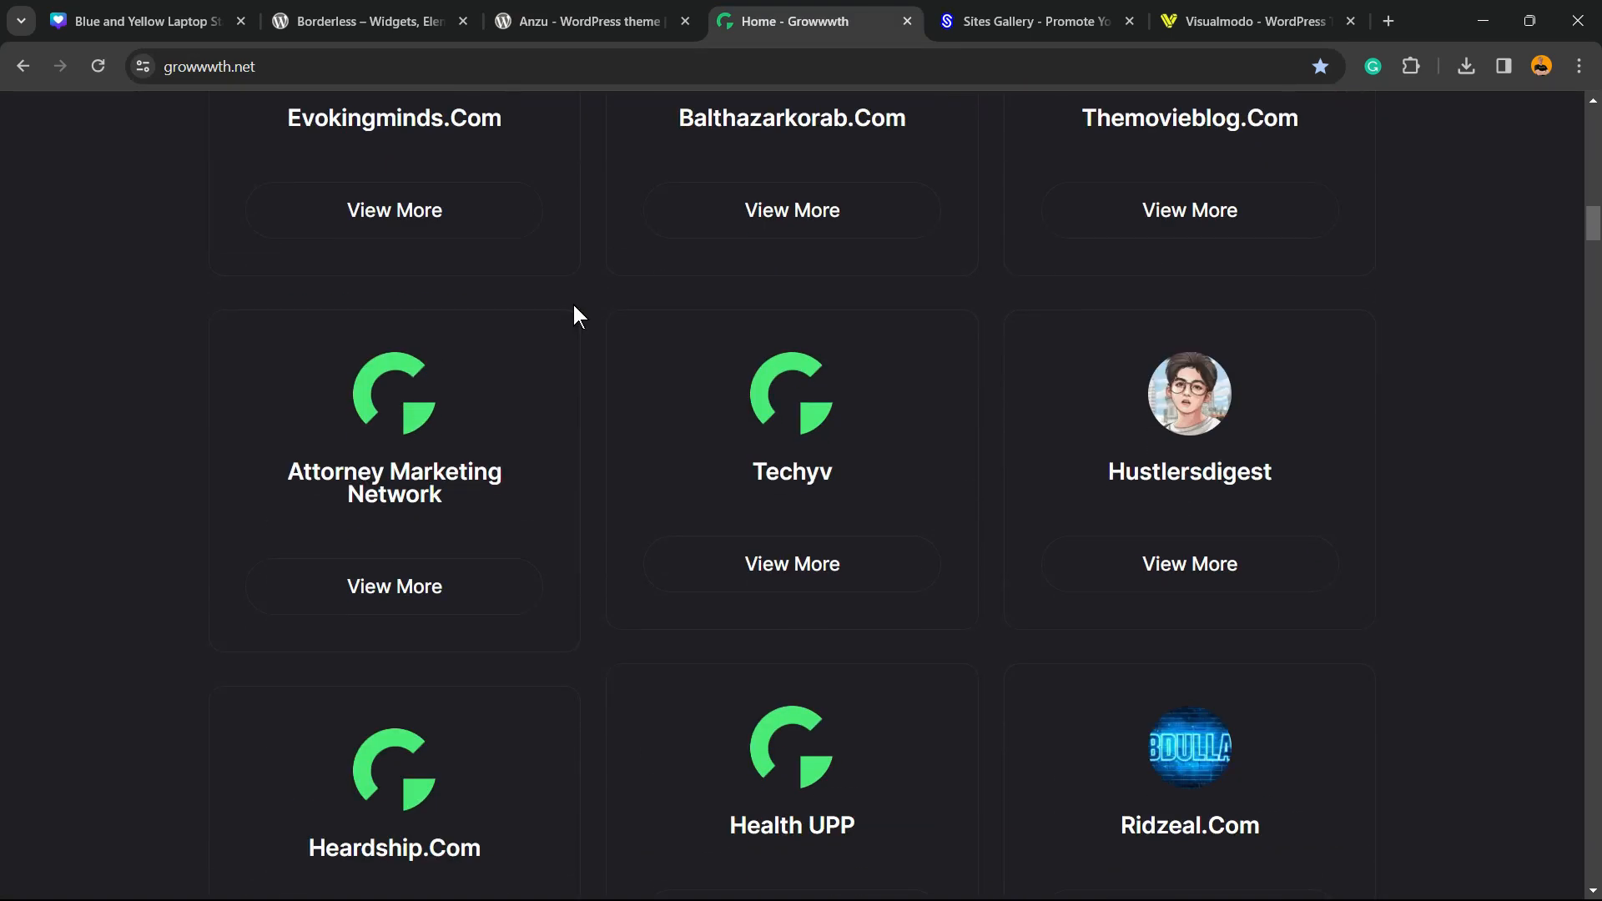
pyautogui.hotkey('ctrl', 'Tab')
pyautogui.scroll(-15, 618, 342)
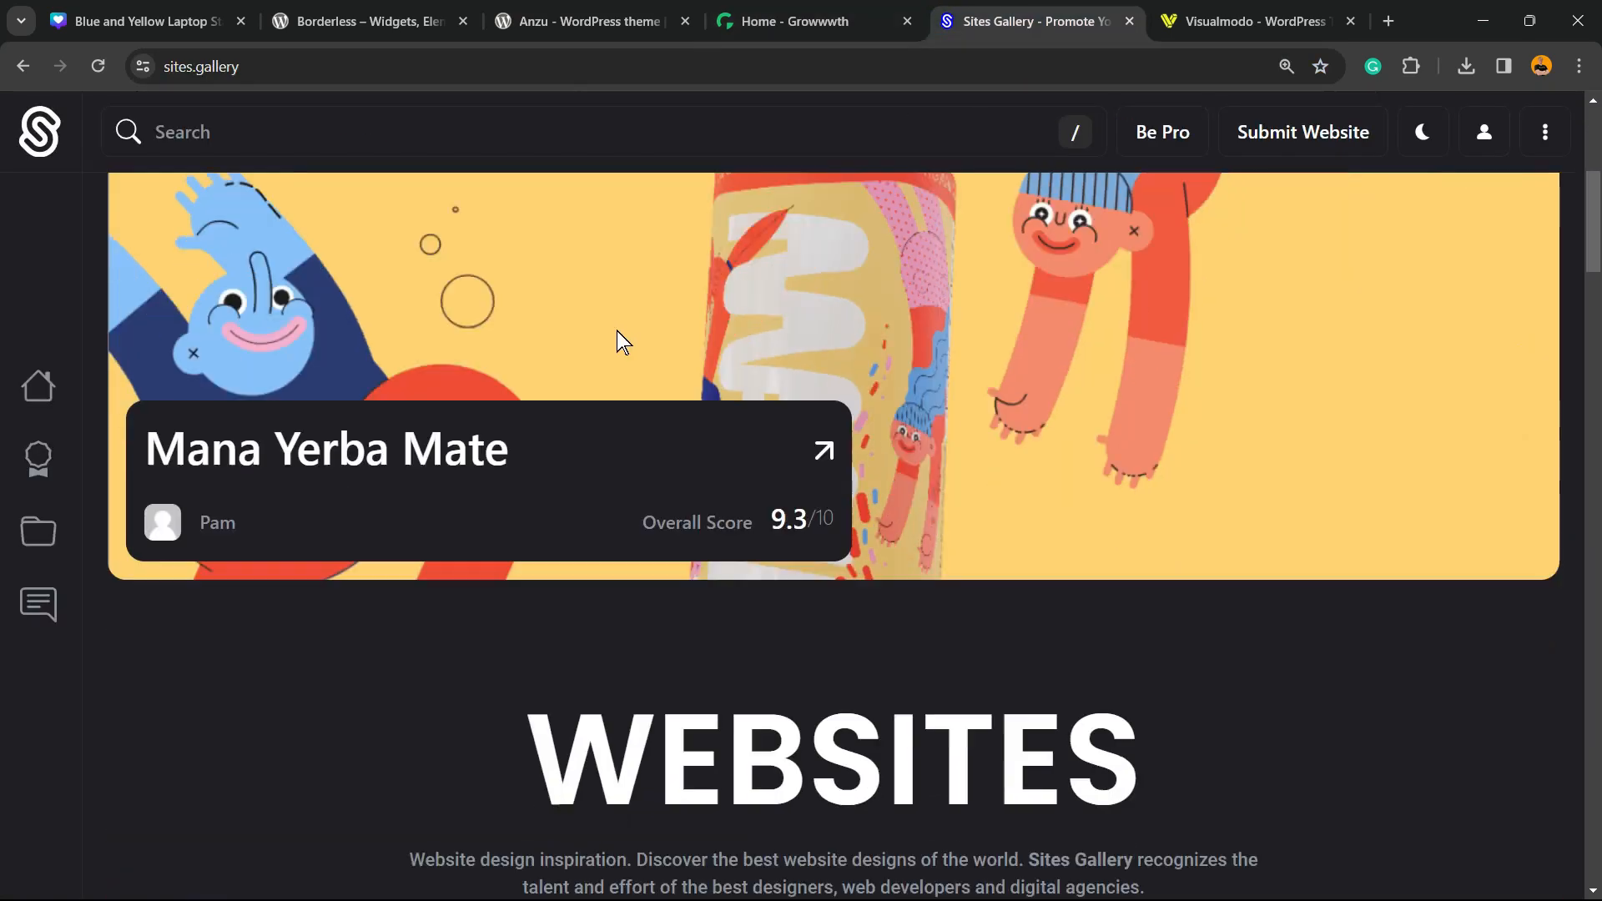
pyautogui.scroll(-15, 552, 433)
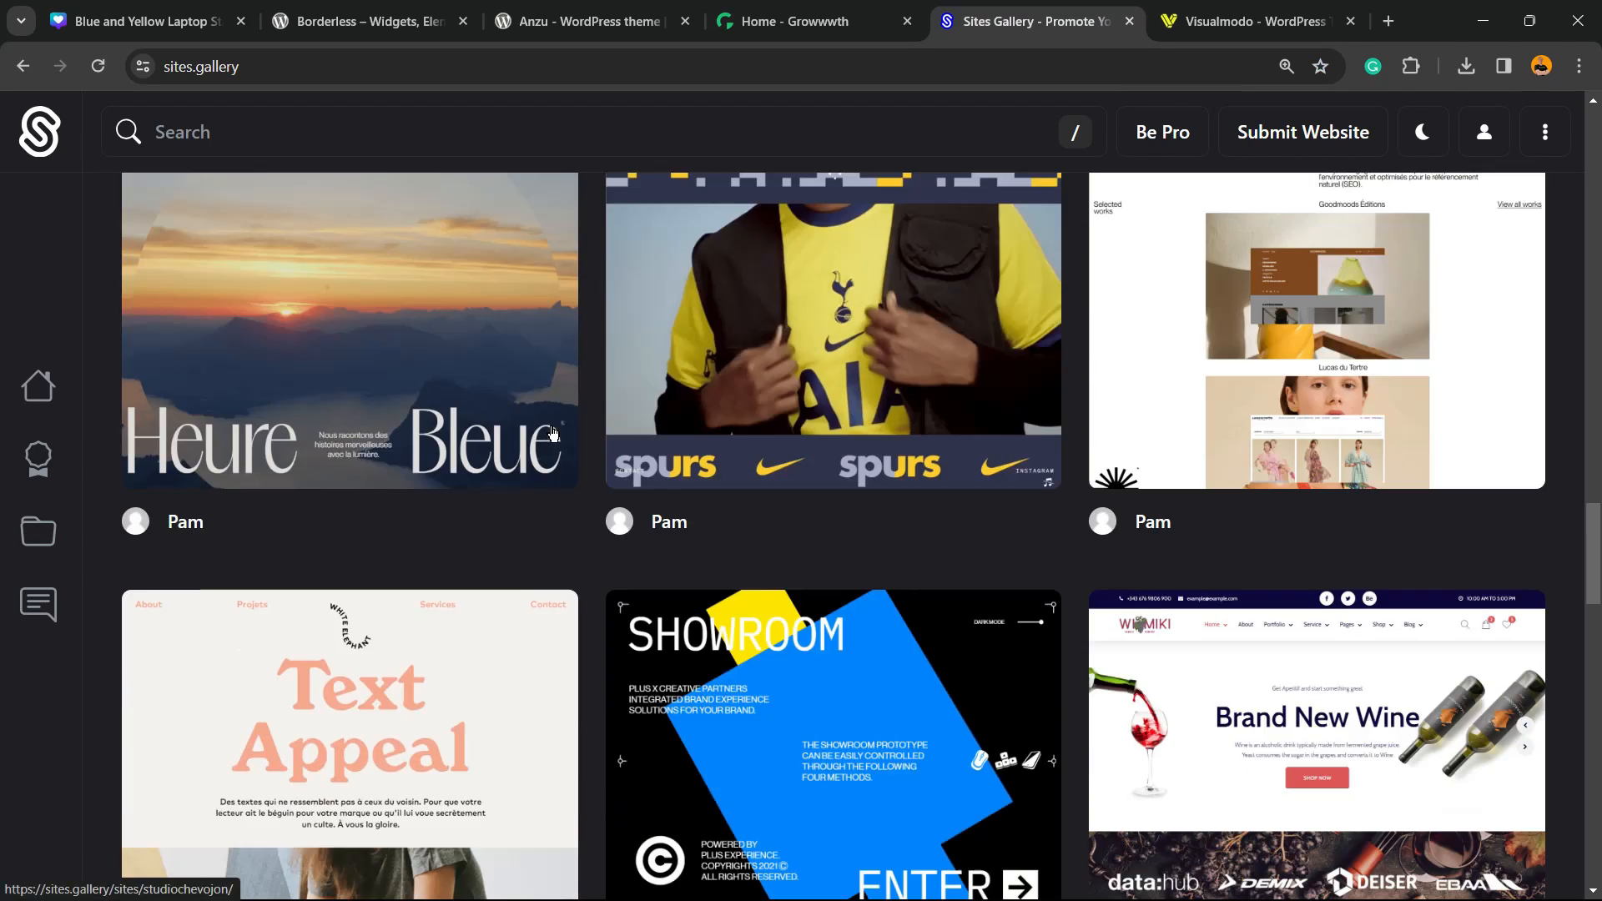
pyautogui.hotkey('ctrl', 'Tab')
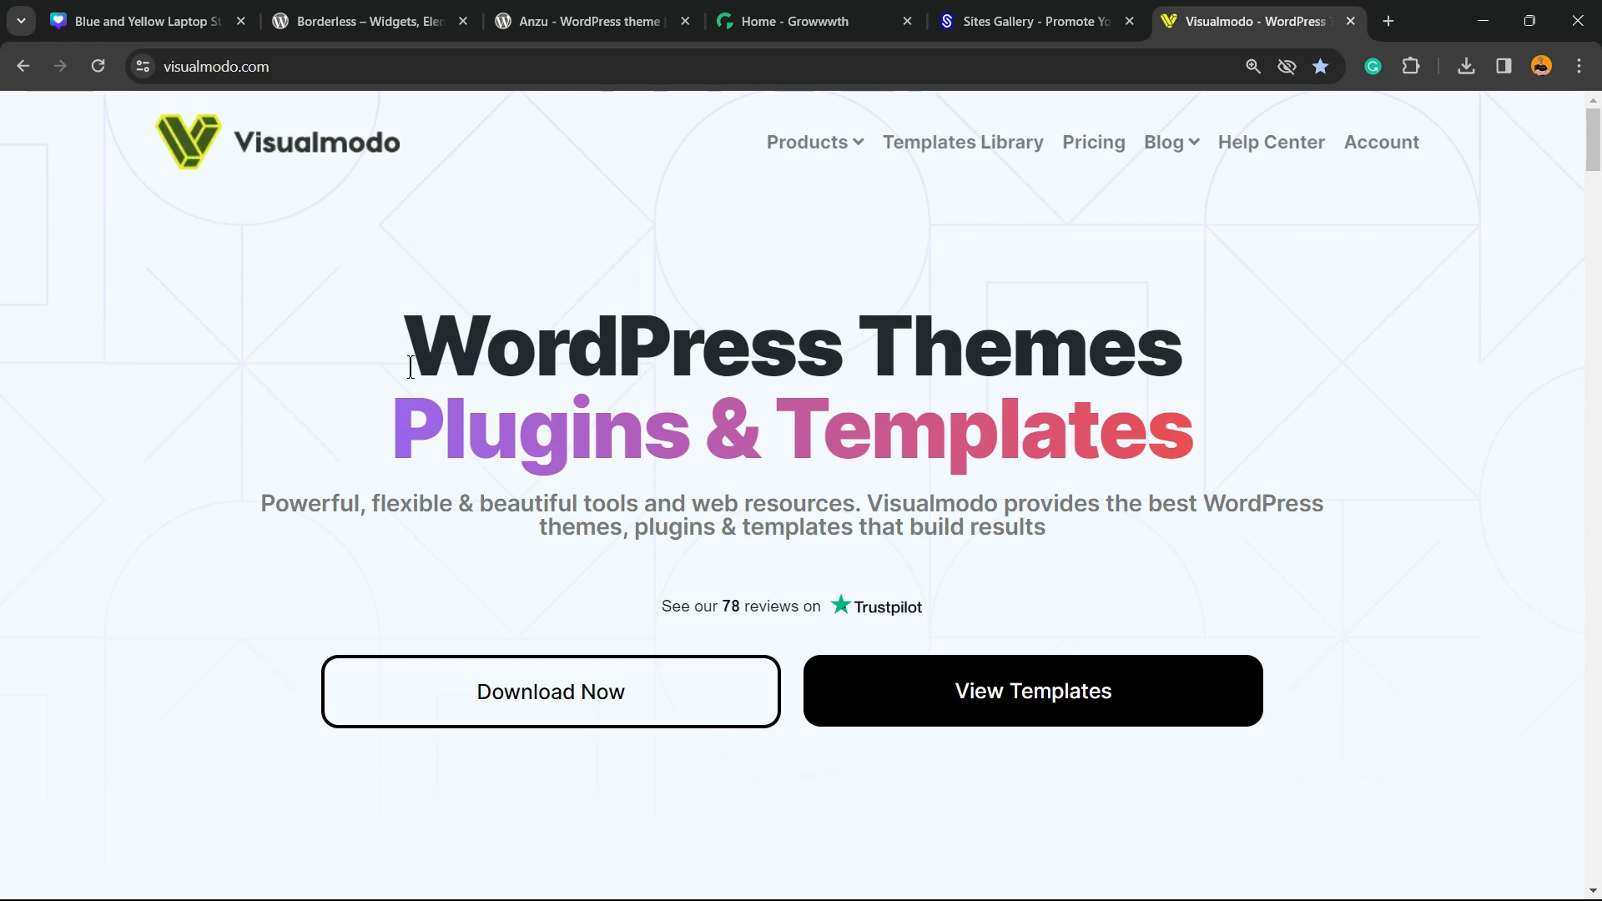
pyautogui.scroll(-15, 409, 368)
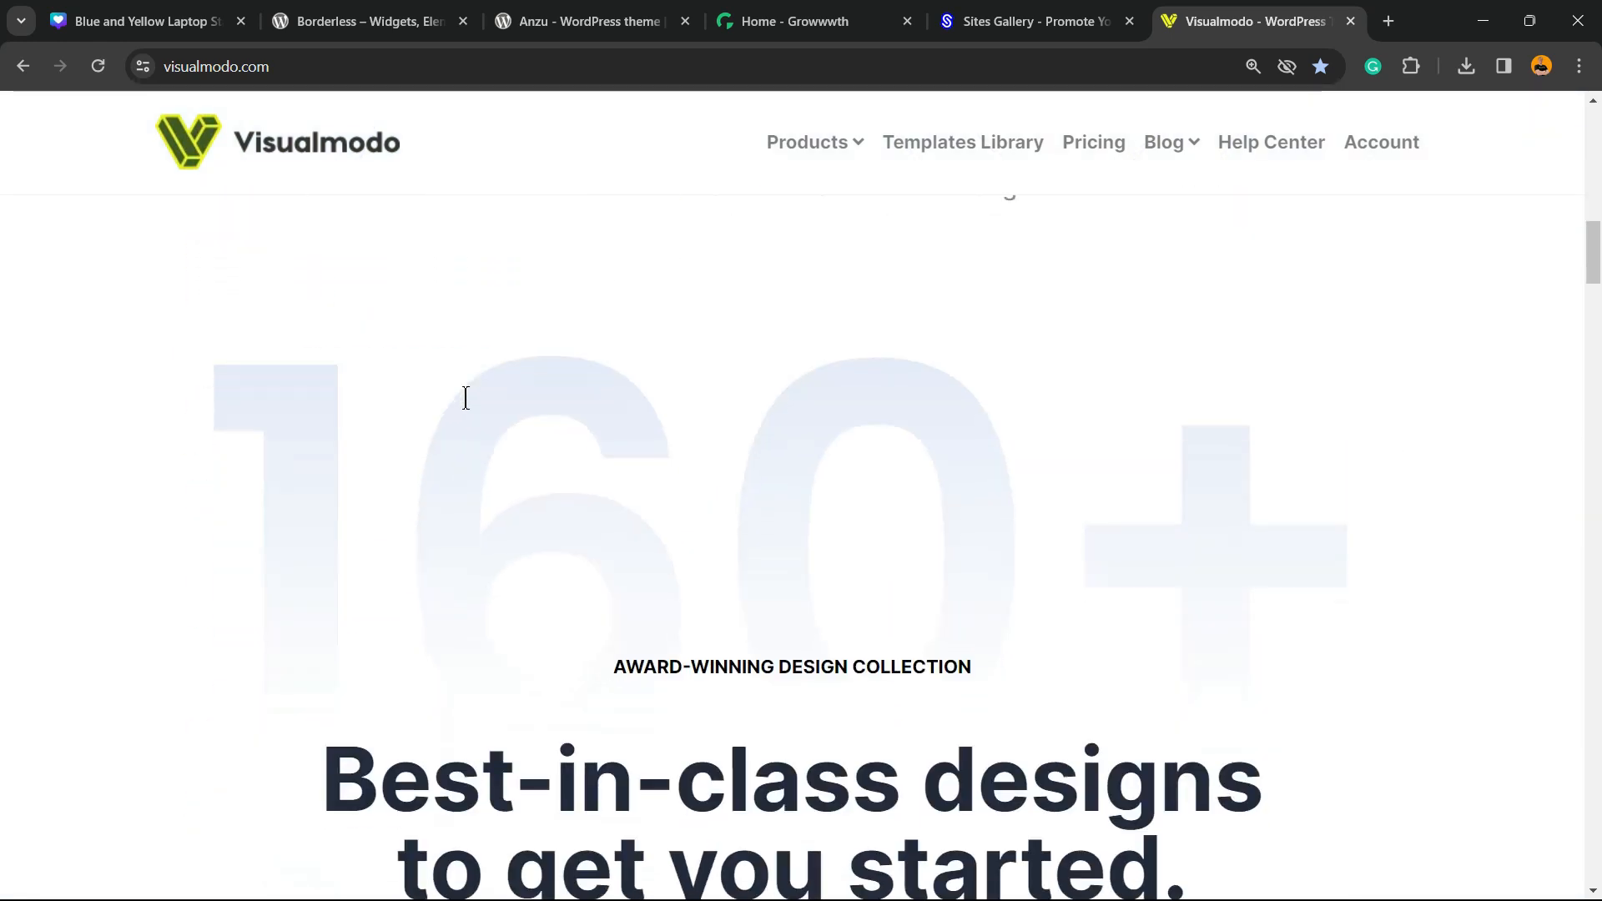